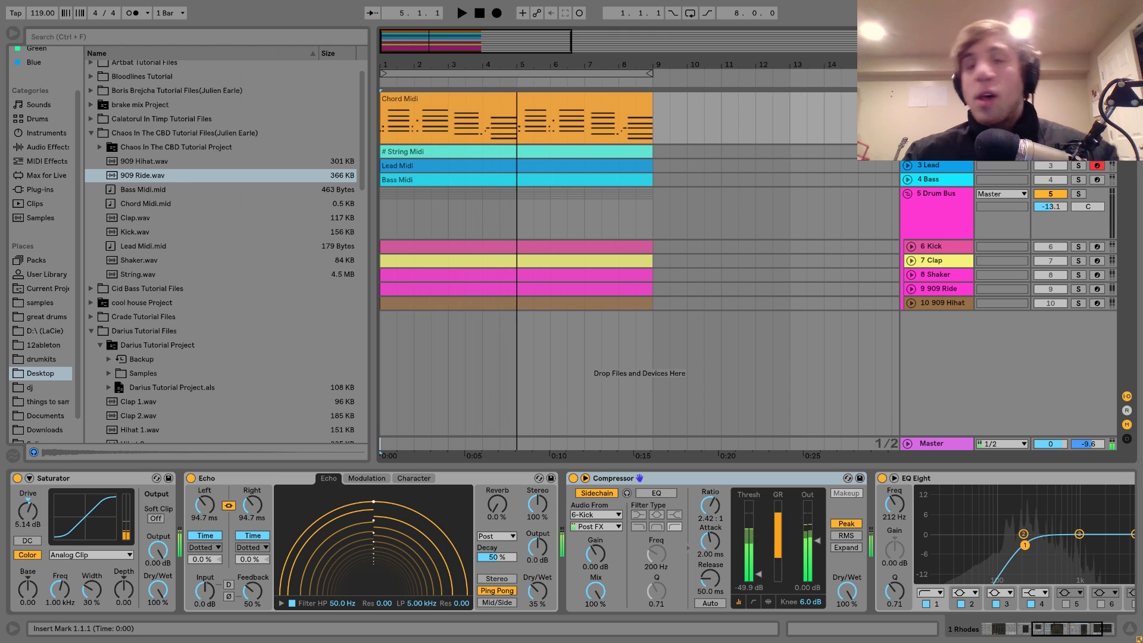
Stop playback, open the Chord Midi clip, and examine the four sustained chords in bars 1 to 4
{"action": "key", "text": "space"}
{"action": "double_click", "coordinate": [584, 96]}
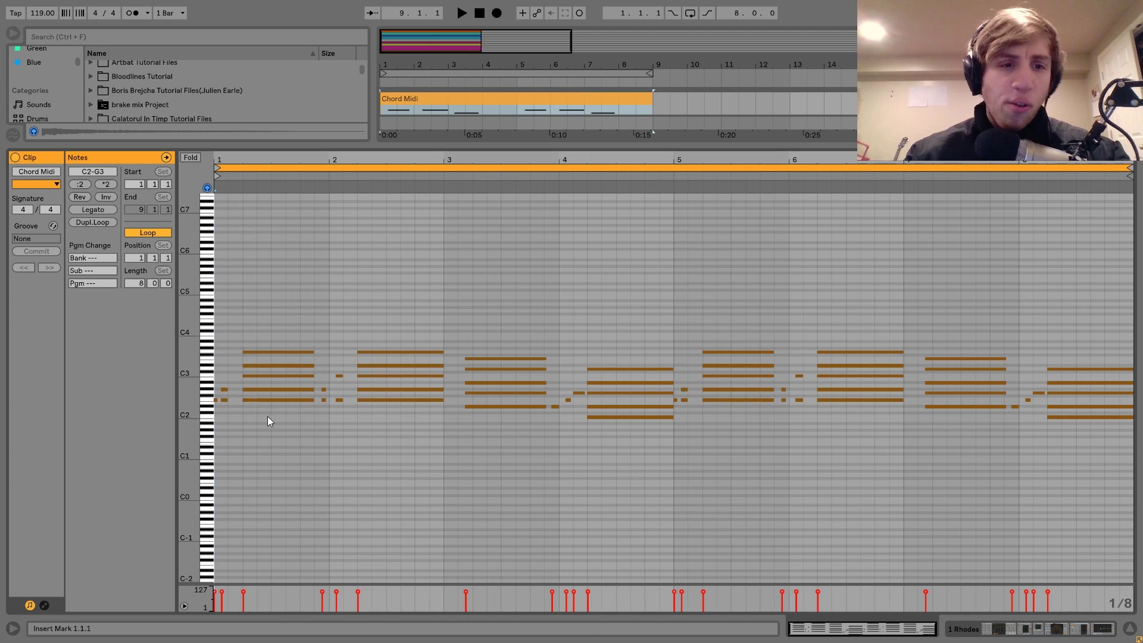
{"action": "left_click_drag", "start_coordinate": [274, 429], "coordinate": [284, 242]}
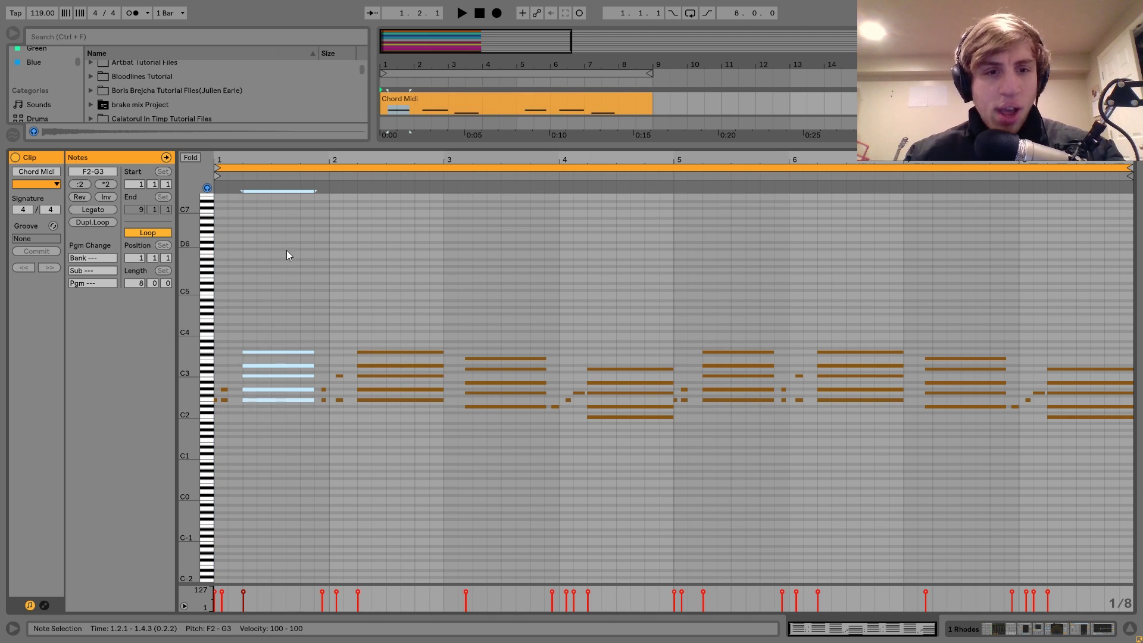
{"action": "left_click_drag", "start_coordinate": [276, 328], "coordinate": [275, 431]}
{"action": "left_click_drag", "start_coordinate": [391, 470], "coordinate": [394, 287]}
{"action": "left_click_drag", "start_coordinate": [492, 311], "coordinate": [509, 474]}
{"action": "left_click_drag", "start_coordinate": [604, 474], "coordinate": [614, 330]}
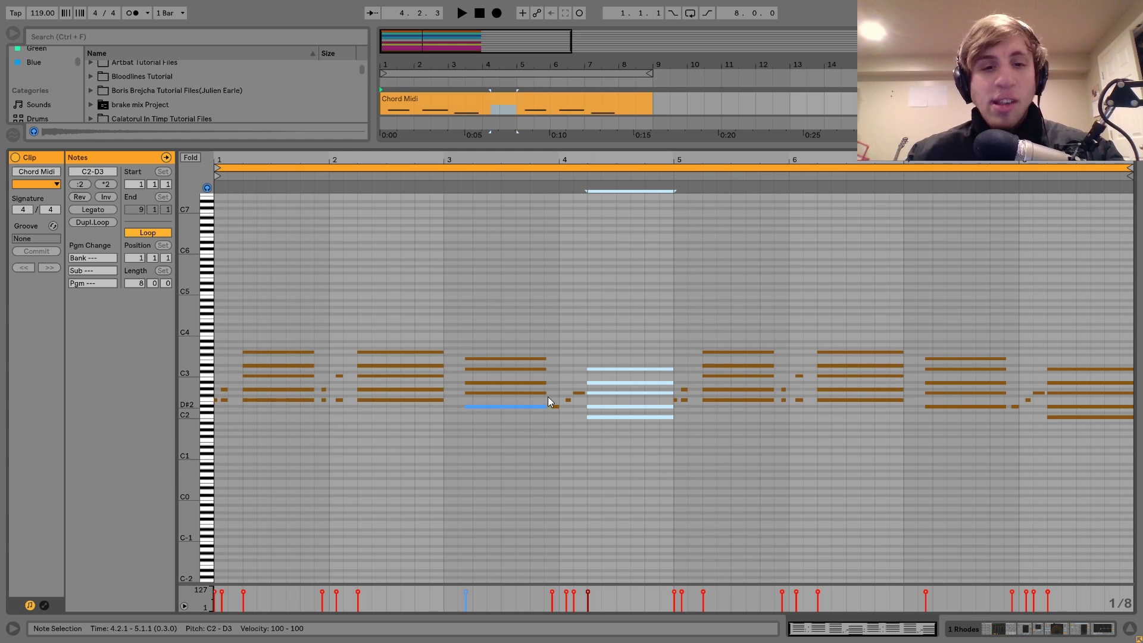
Examine the short lead-in notes together with the first, second and fourth chords of the clip
{"action": "left_click", "coordinate": [216, 406]}
{"action": "left_click_drag", "start_coordinate": [215, 386], "coordinate": [268, 325]}
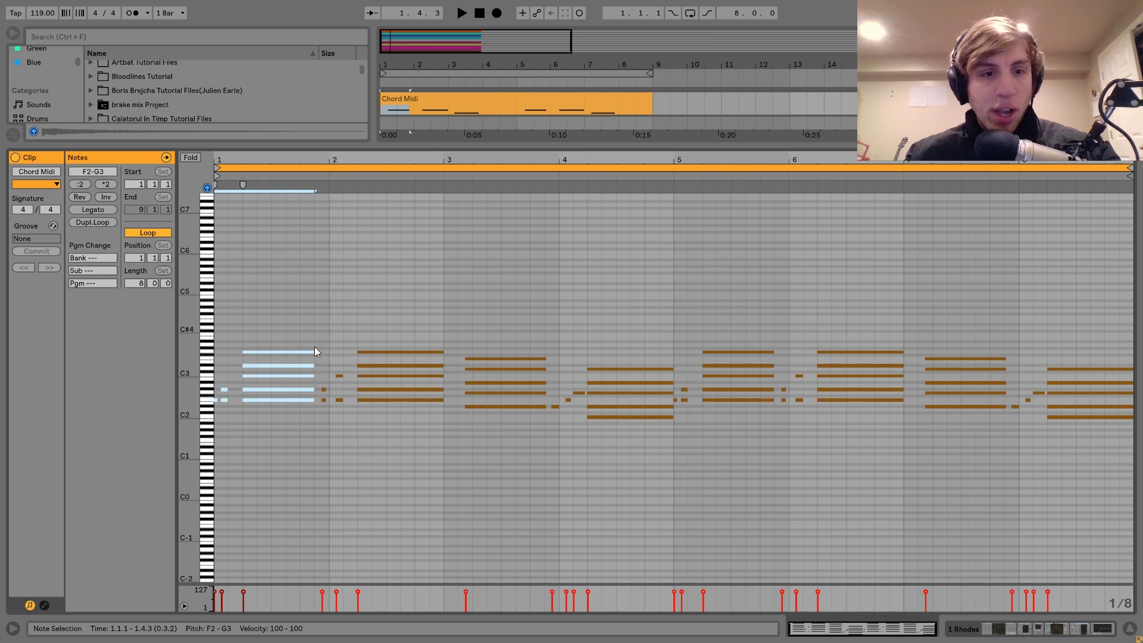
{"action": "left_click_drag", "start_coordinate": [318, 423], "coordinate": [368, 333]}
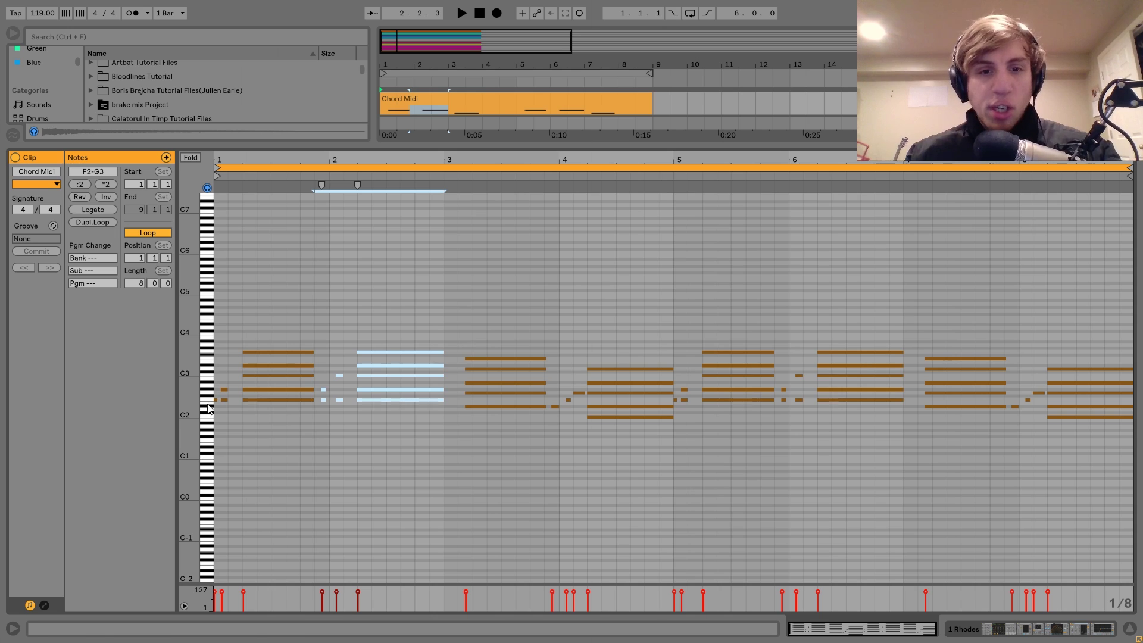
{"action": "left_click", "coordinate": [566, 399]}
{"action": "left_click_drag", "start_coordinate": [554, 421], "coordinate": [602, 340]}
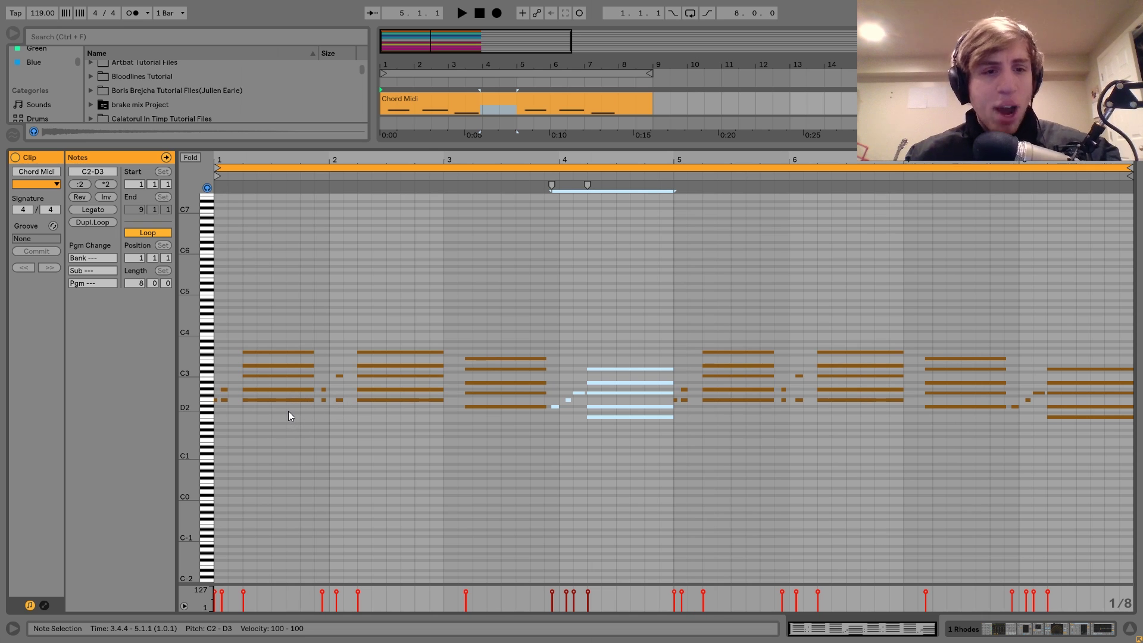
Compare the notes of the first, third and fourth sustained chords and play back the passage around bar 4
{"action": "left_click_drag", "start_coordinate": [278, 419], "coordinate": [261, 266]}
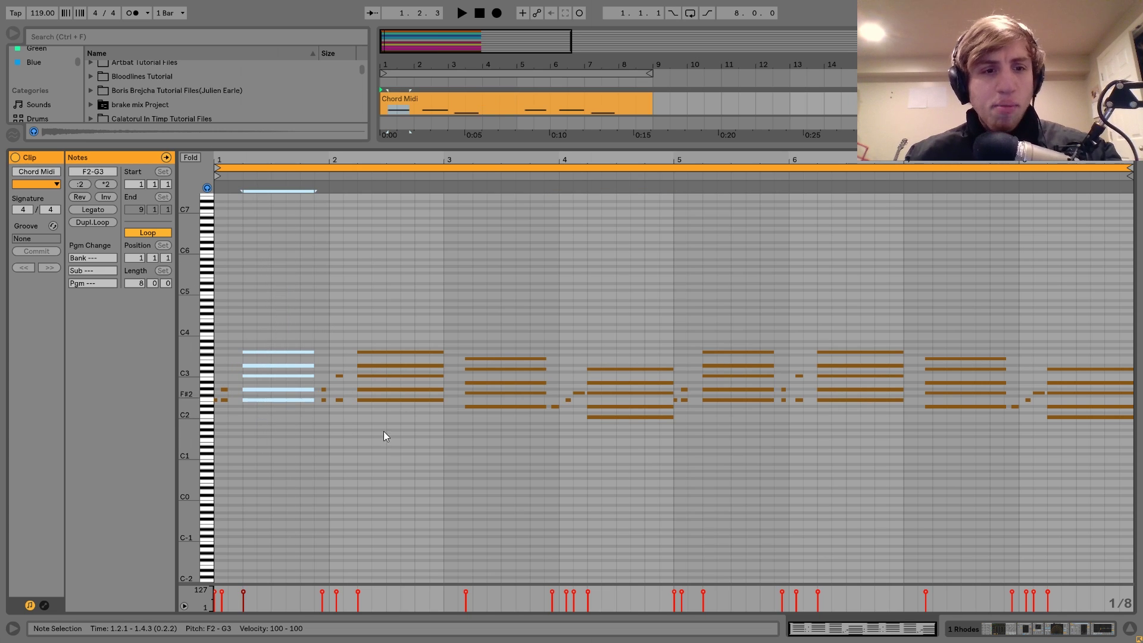
{"action": "left_click_drag", "start_coordinate": [516, 434], "coordinate": [513, 261]}
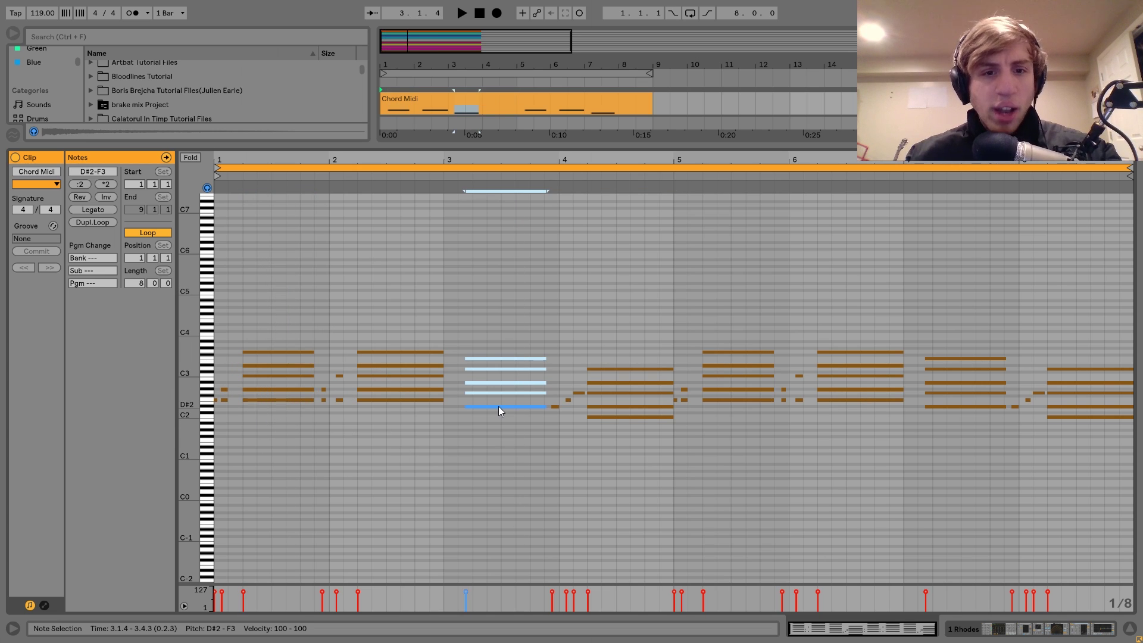
{"action": "left_click_drag", "start_coordinate": [623, 444], "coordinate": [619, 325]}
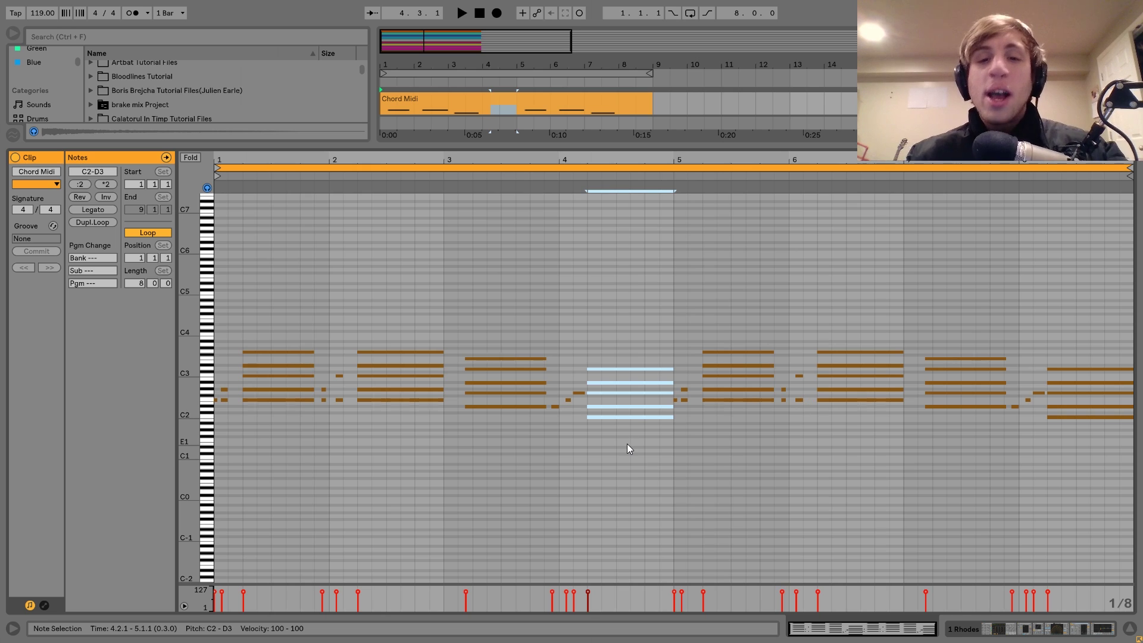
{"action": "key", "text": "space"}
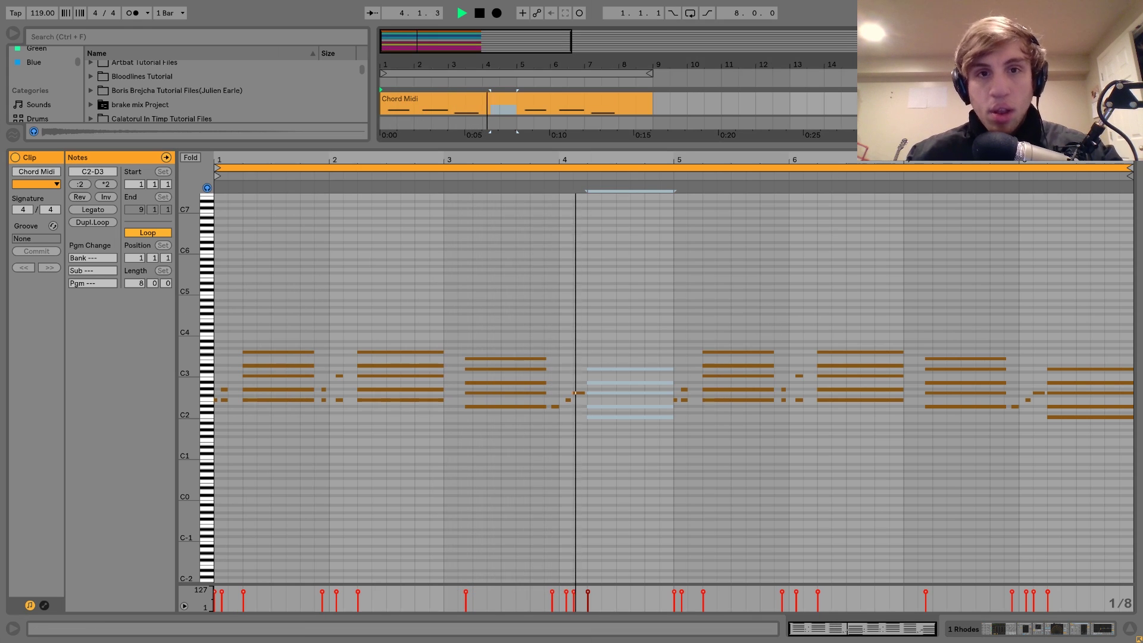
{"action": "key", "text": "space"}
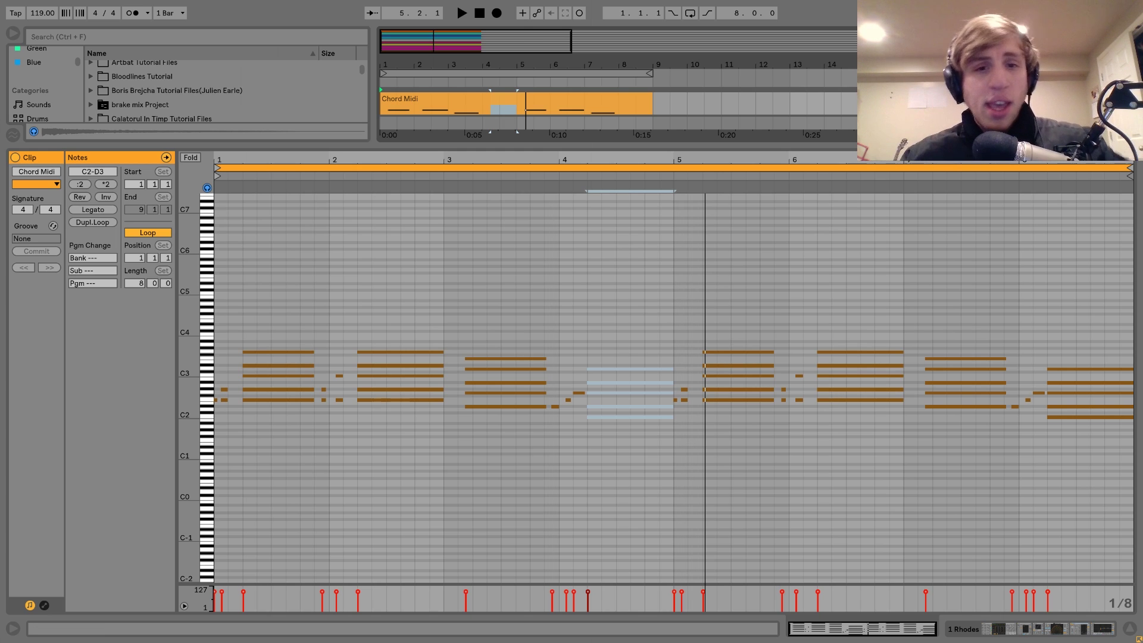
Play the clip from bar 1 and examine the lower notes of the first, third and fourth chords
{"action": "left_click", "coordinate": [304, 453]}
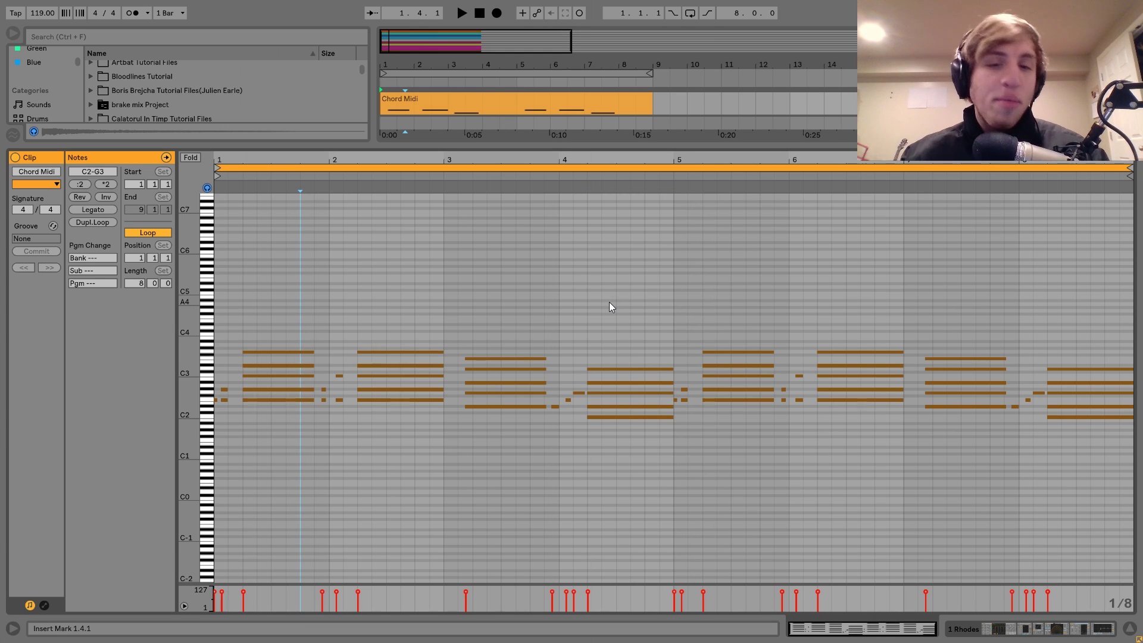
{"action": "key", "text": "space"}
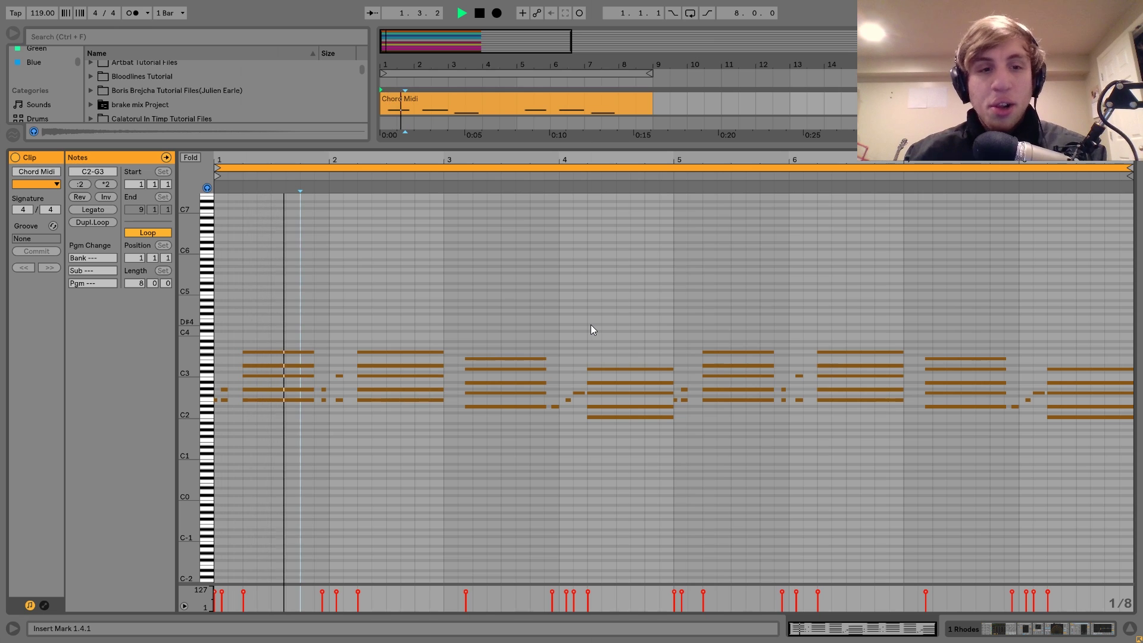
{"action": "key", "text": "space"}
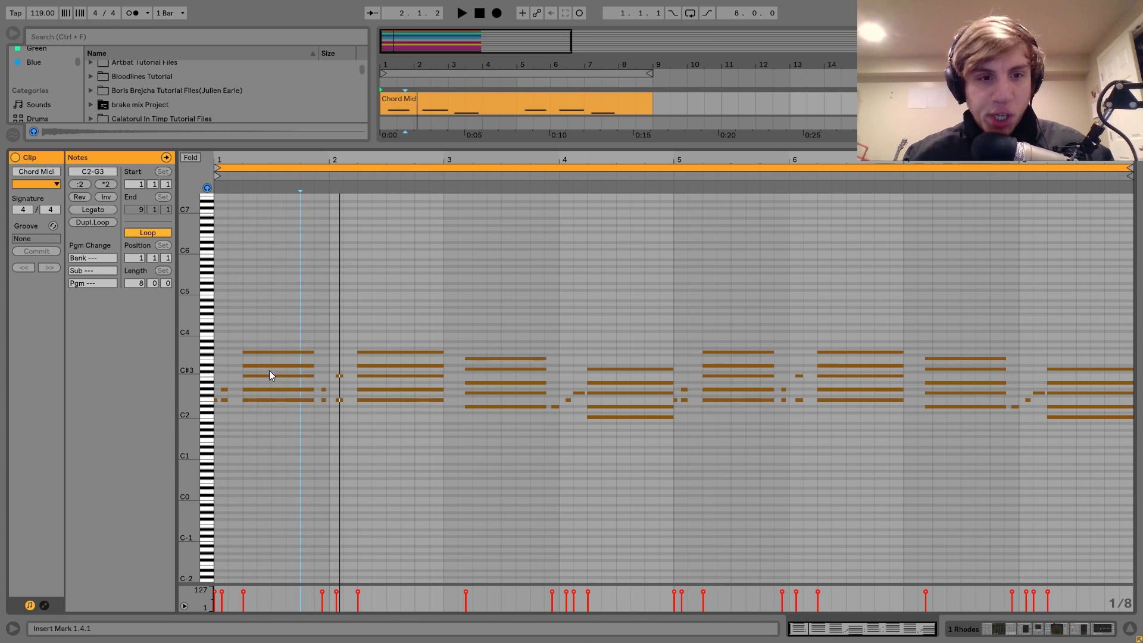
{"action": "left_click_drag", "start_coordinate": [270, 370], "coordinate": [274, 413]}
{"action": "left_click_drag", "start_coordinate": [521, 423], "coordinate": [518, 381]}
{"action": "left_click_drag", "start_coordinate": [619, 434], "coordinate": [620, 388]}
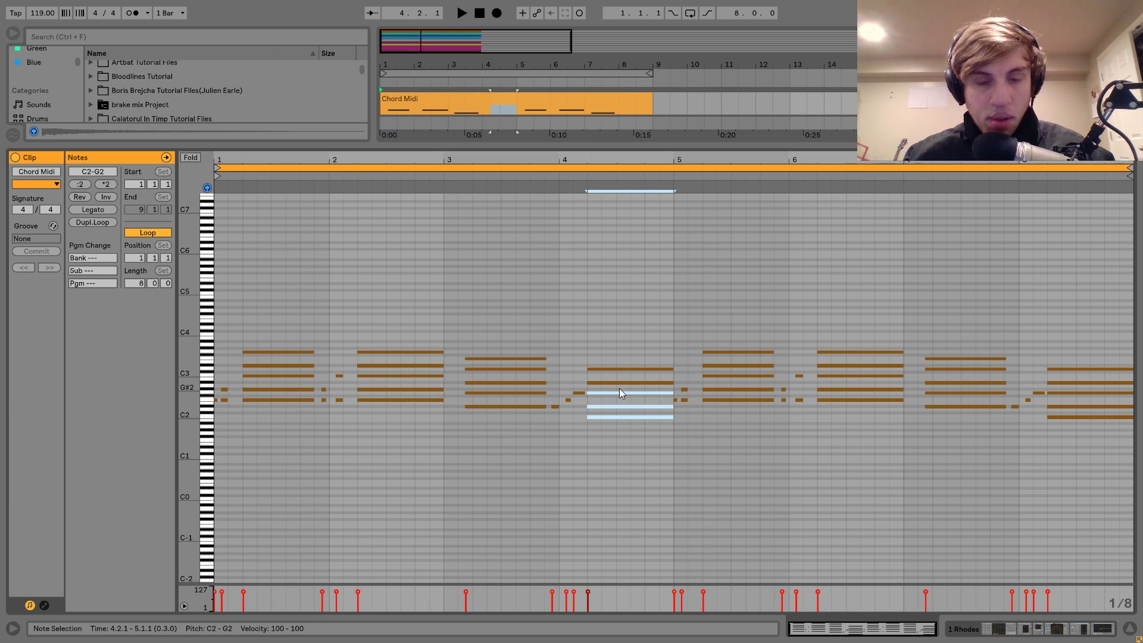
Show the Rhodes track's Operator with oscillator A's envelope and loop playback over the eight-bar Chord Midi clip
{"action": "left_click", "coordinate": [991, 633]}
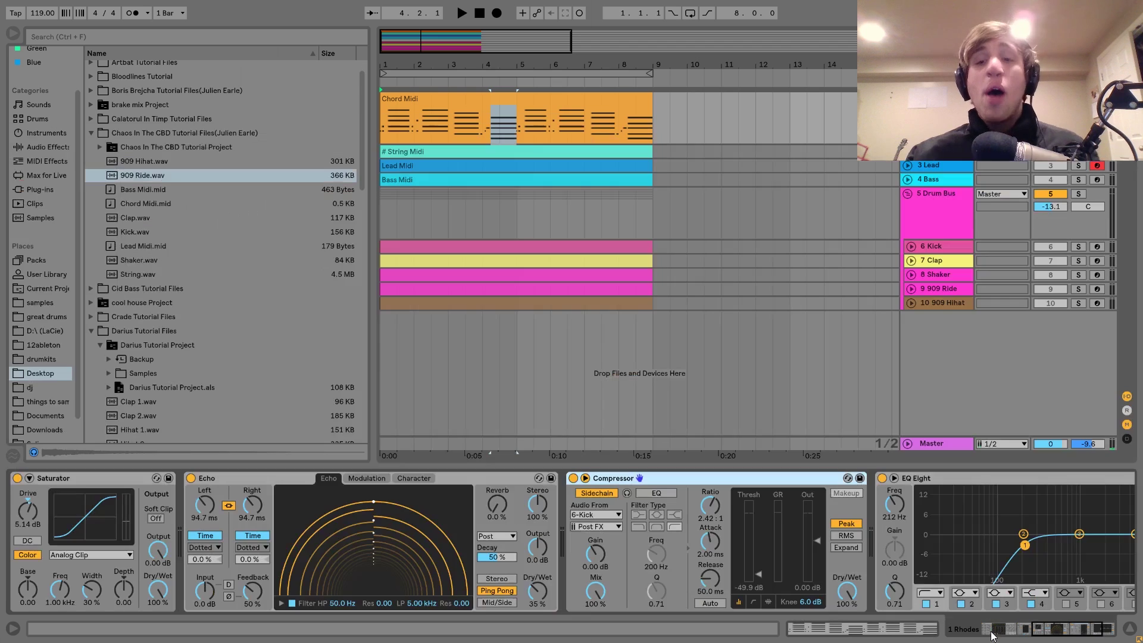
{"action": "scroll", "coordinate": [688, 526], "scroll_direction": "up", "scroll_amount": 8}
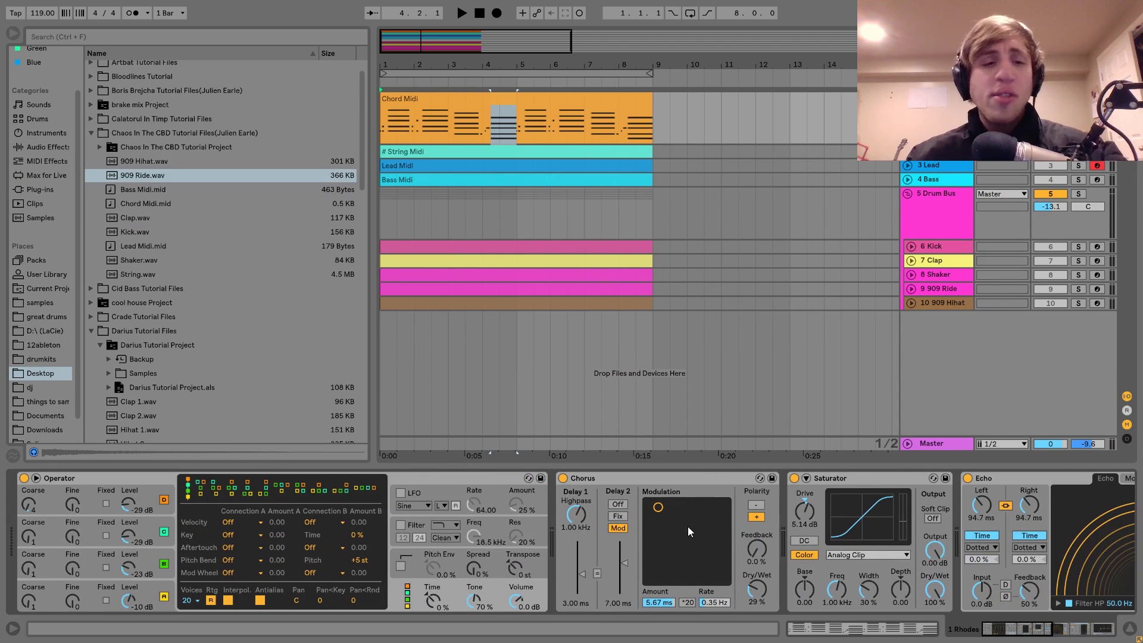
{"action": "left_click", "coordinate": [156, 591]}
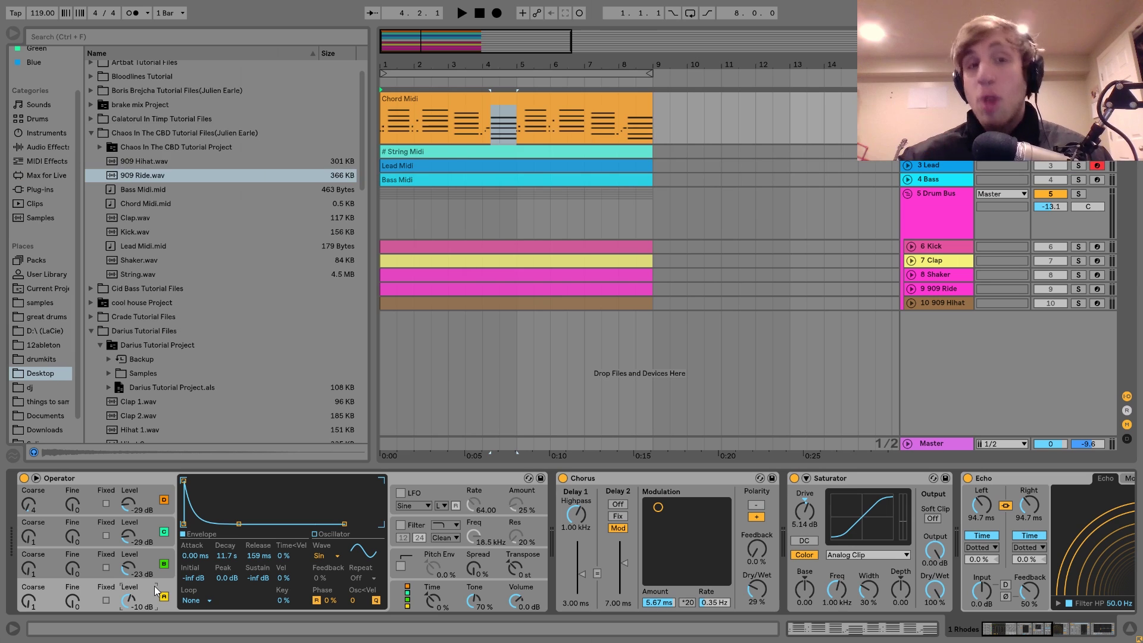
{"action": "left_click", "coordinate": [612, 102]}
{"action": "key", "text": "ctrl+l"}
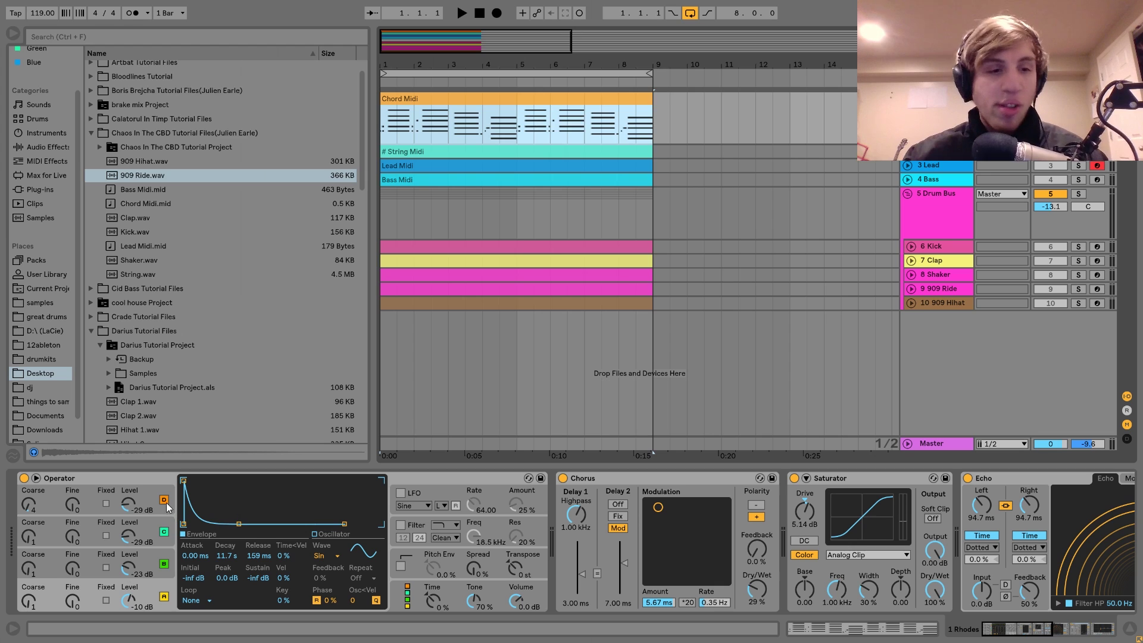
Examine the envelope settings of Operator's oscillators A, B, C and D
{"action": "left_click", "coordinate": [151, 480]}
{"action": "left_click", "coordinate": [156, 594]}
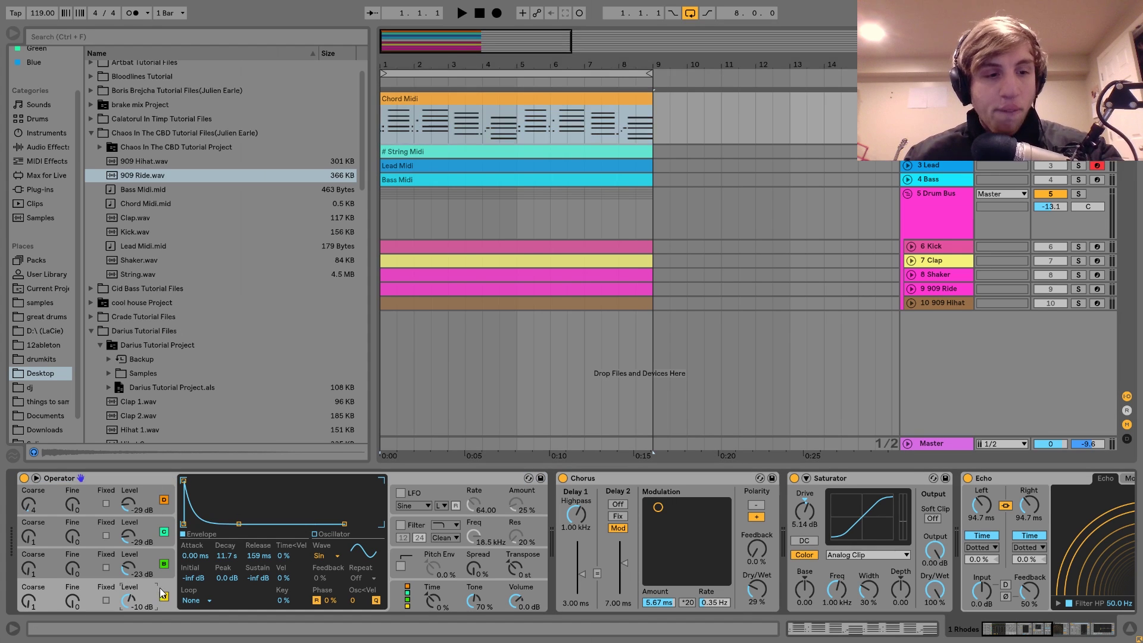
{"action": "left_click", "coordinate": [152, 552]}
{"action": "left_click", "coordinate": [146, 526]}
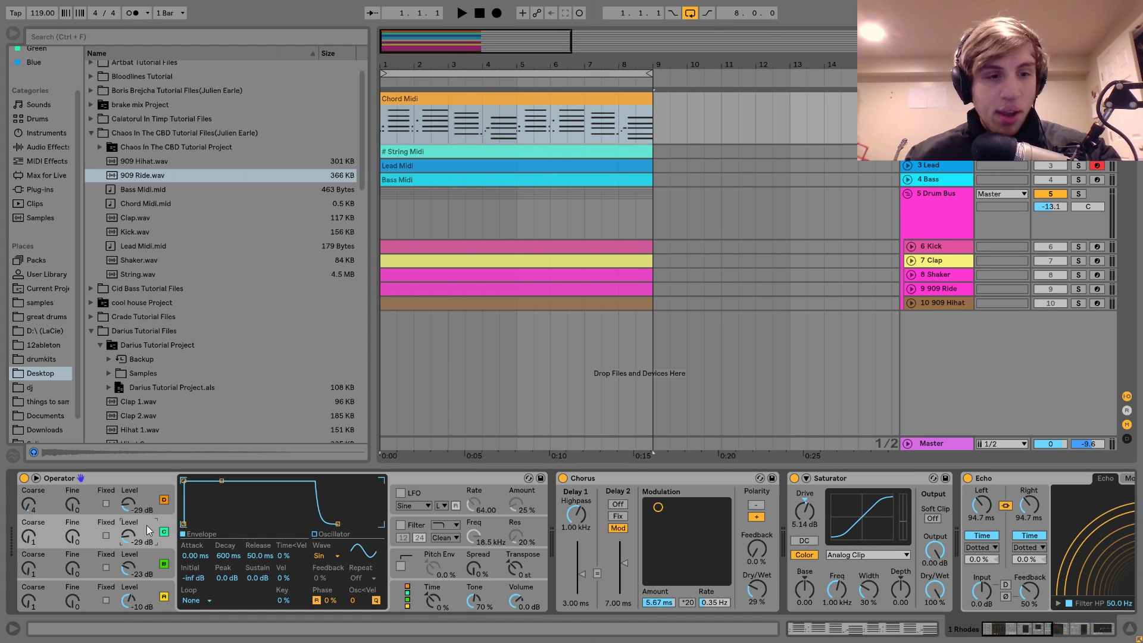
{"action": "left_click", "coordinate": [145, 494]}
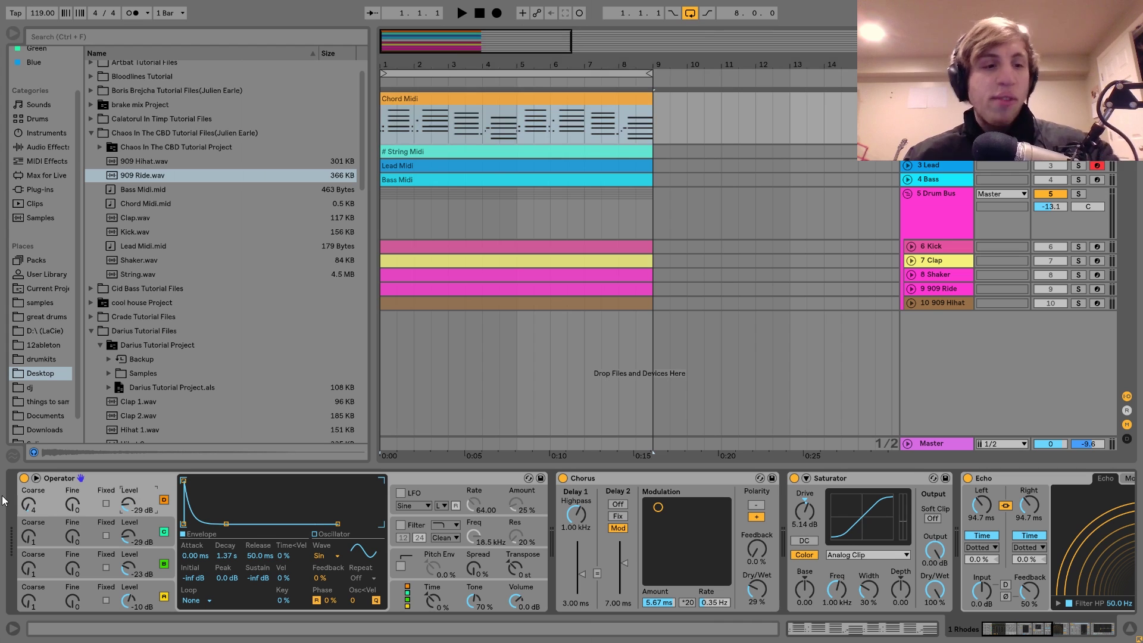
{"action": "left_click", "coordinate": [151, 583]}
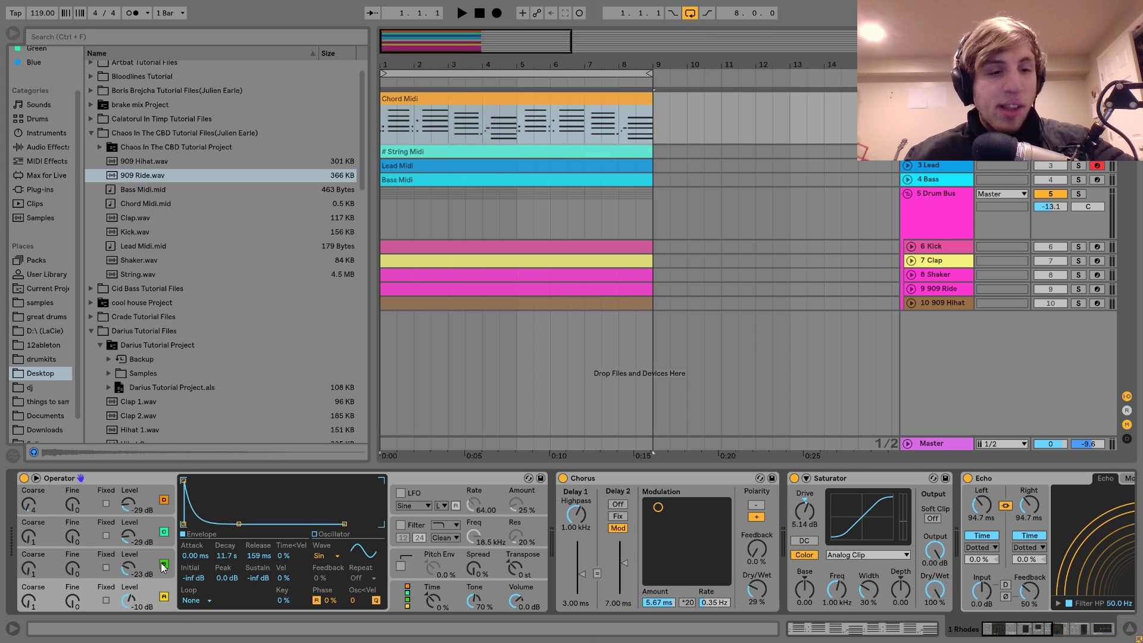
{"action": "left_click", "coordinate": [148, 555]}
{"action": "left_click", "coordinate": [148, 527]}
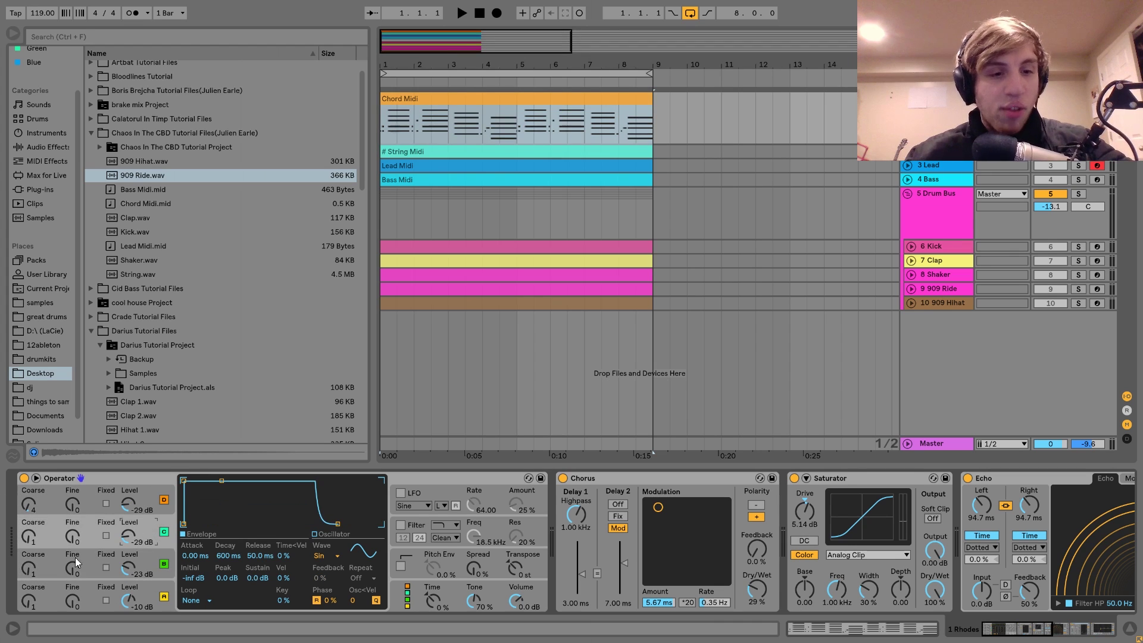
{"action": "left_click", "coordinate": [148, 555]}
Audition the chords with oscillator B's sustain at -inf dB, and undo the sustain change to compare the sound
{"action": "key", "text": "space"}
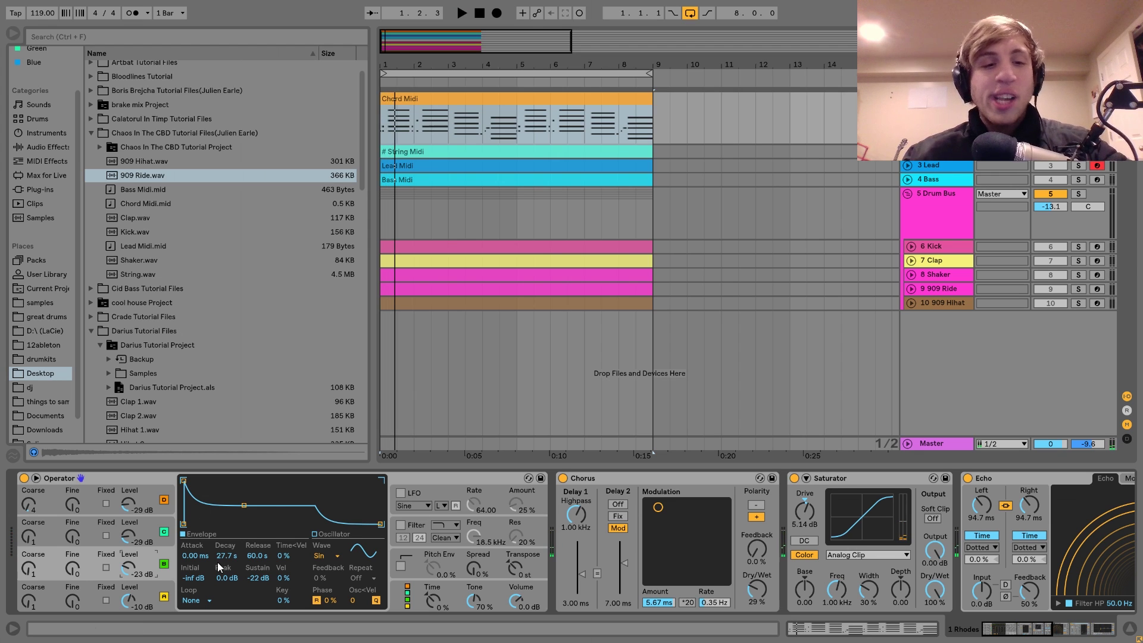
{"action": "left_click_drag", "start_coordinate": [258, 577], "coordinate": [258, 613]}
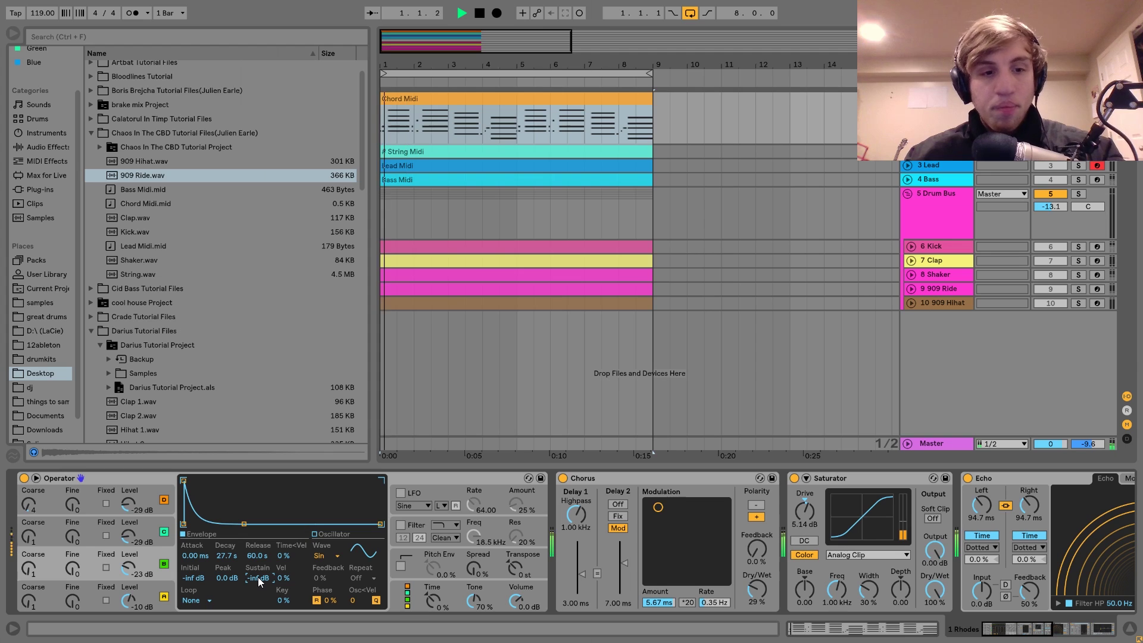
{"action": "key", "text": "space"}
{"action": "key", "text": "ctrl+z"}
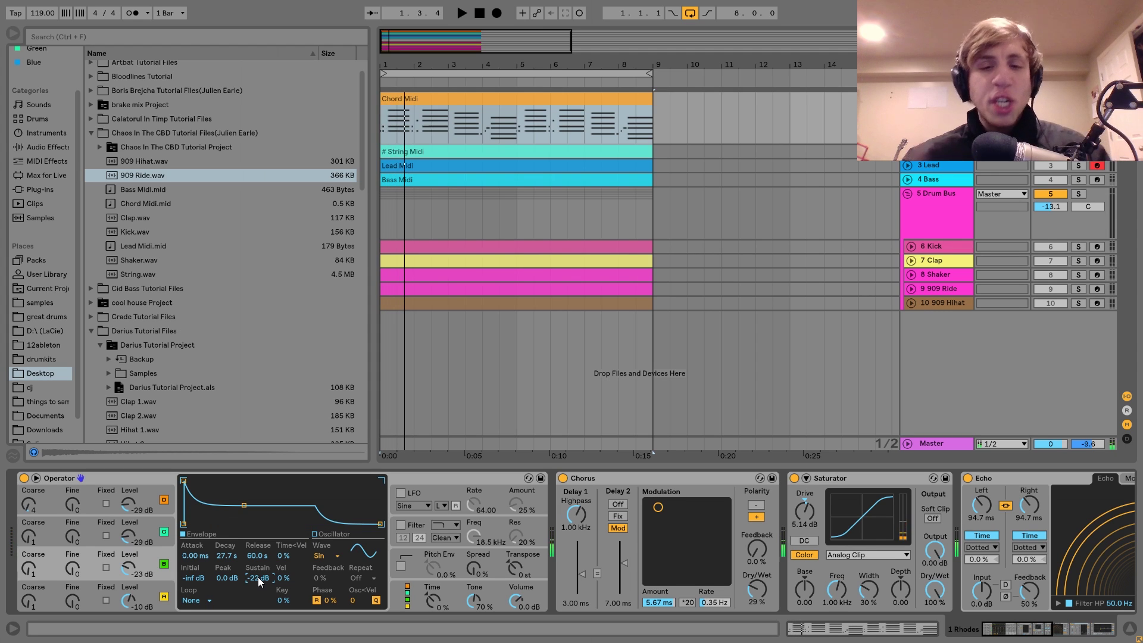
{"action": "key", "text": "space"}
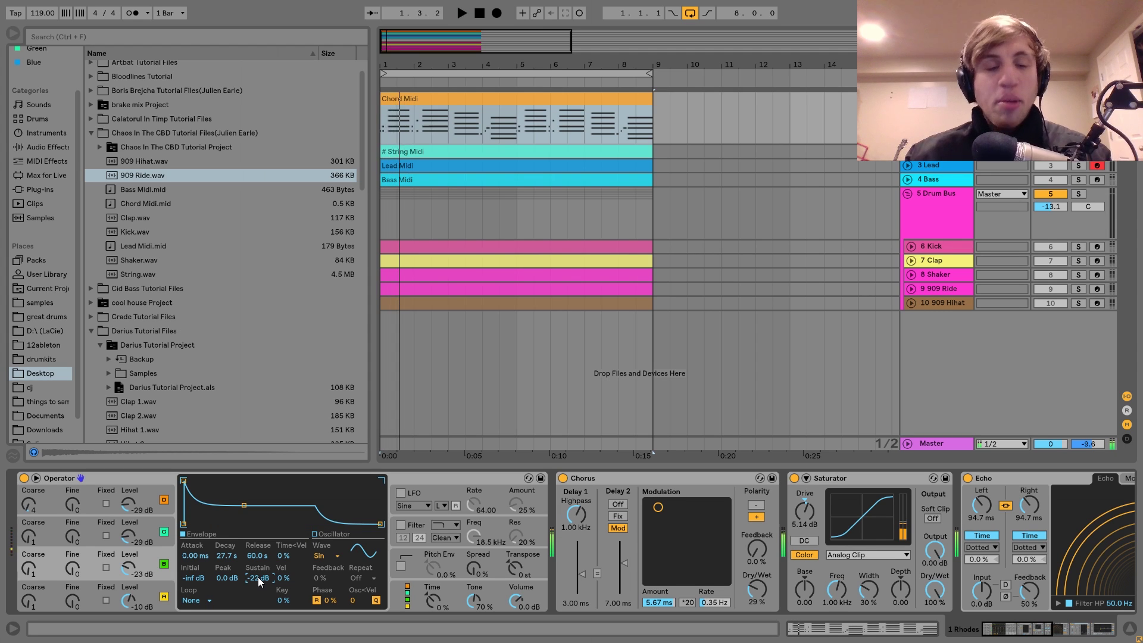
Compare the chord sound with Operator's oscillator D switched off and on, leaving it on
{"action": "left_click", "coordinate": [148, 490]}
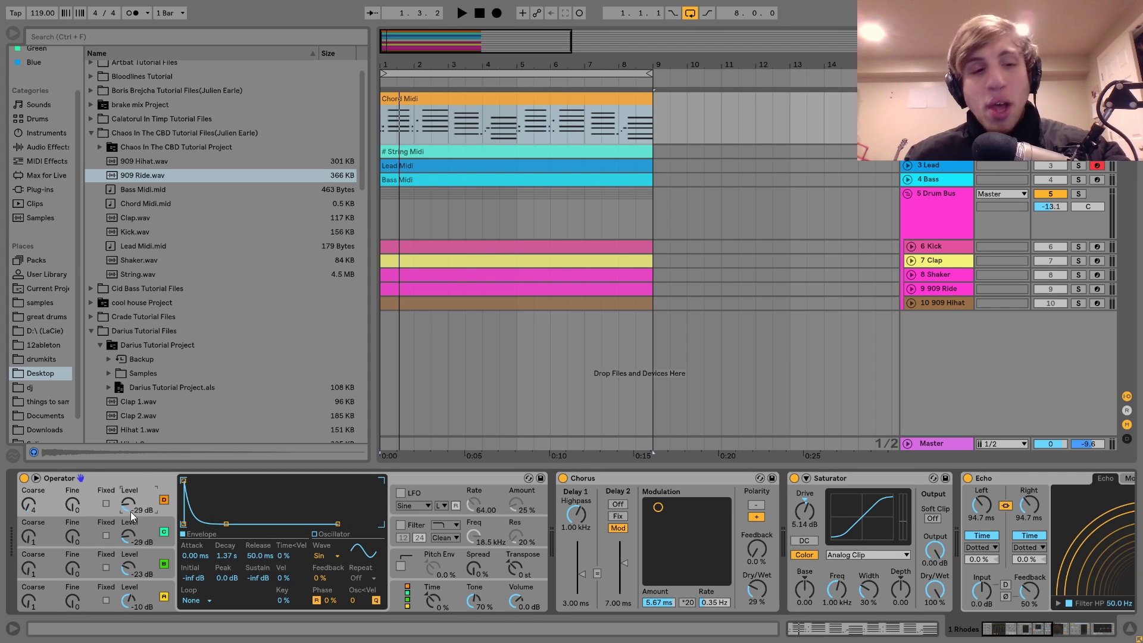
{"action": "left_click", "coordinate": [164, 500]}
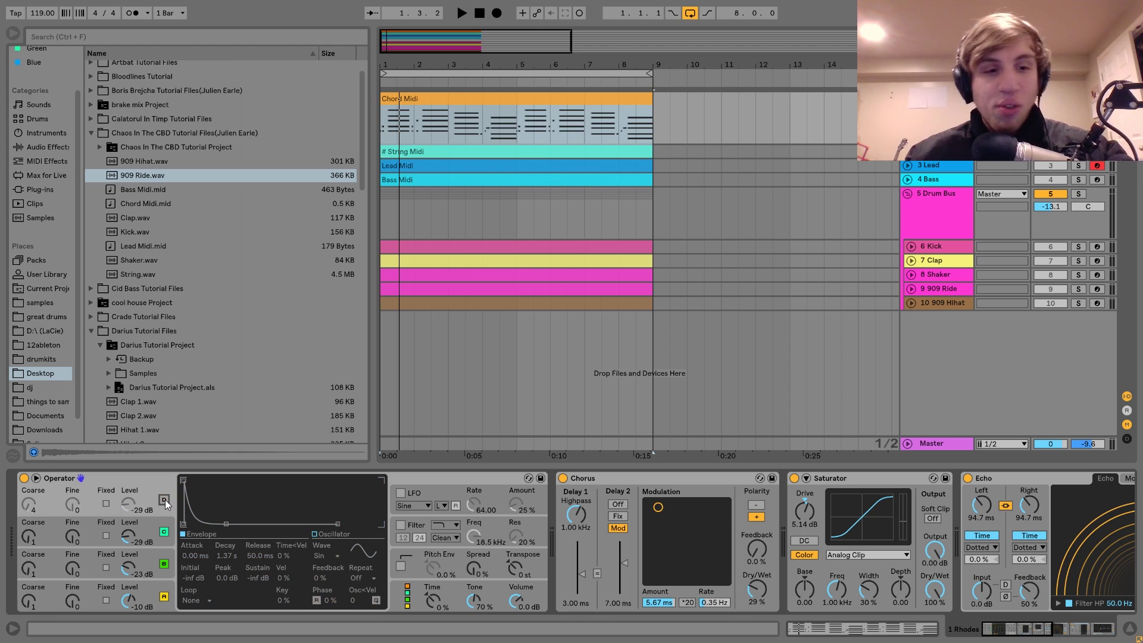
{"action": "key", "text": "space"}
{"action": "key", "text": "space"}
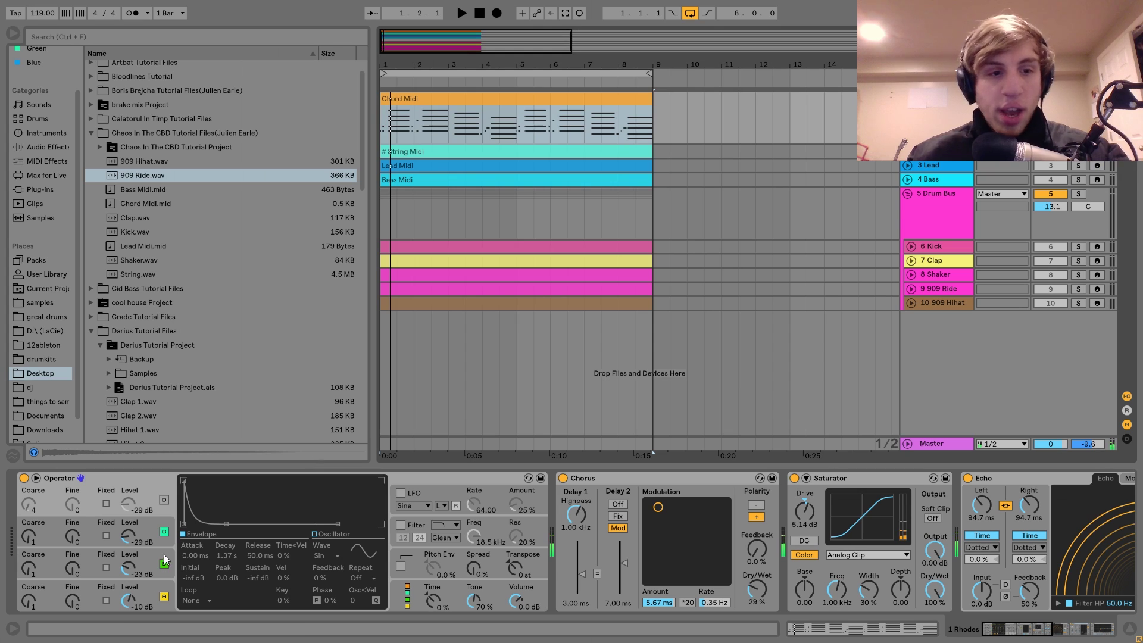
{"action": "left_click", "coordinate": [164, 501]}
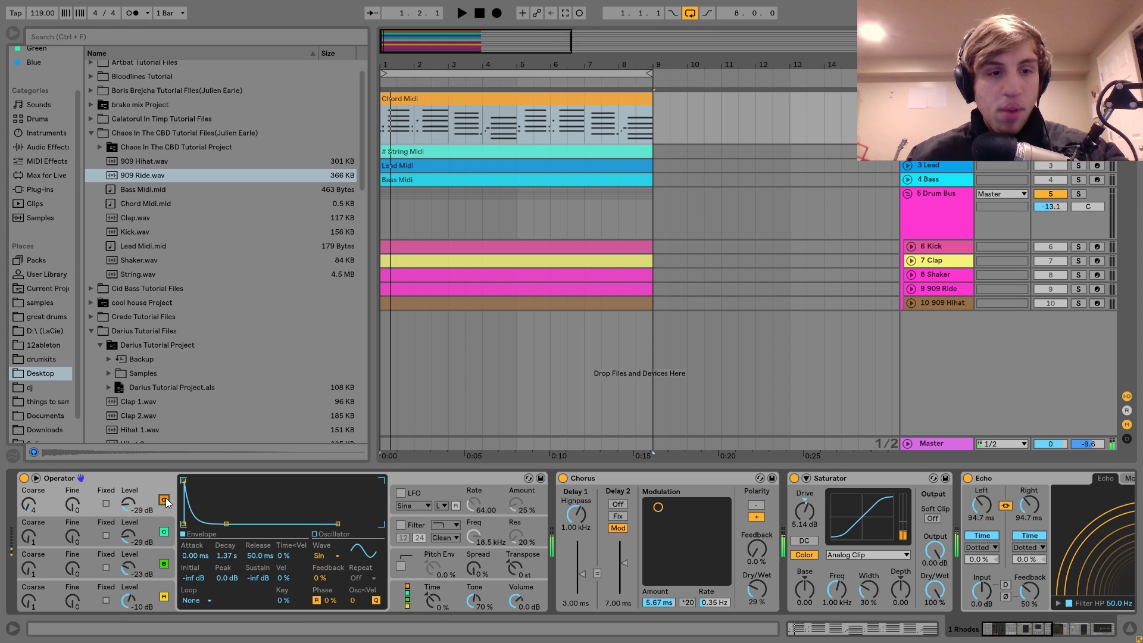
{"action": "left_click", "coordinate": [166, 499]}
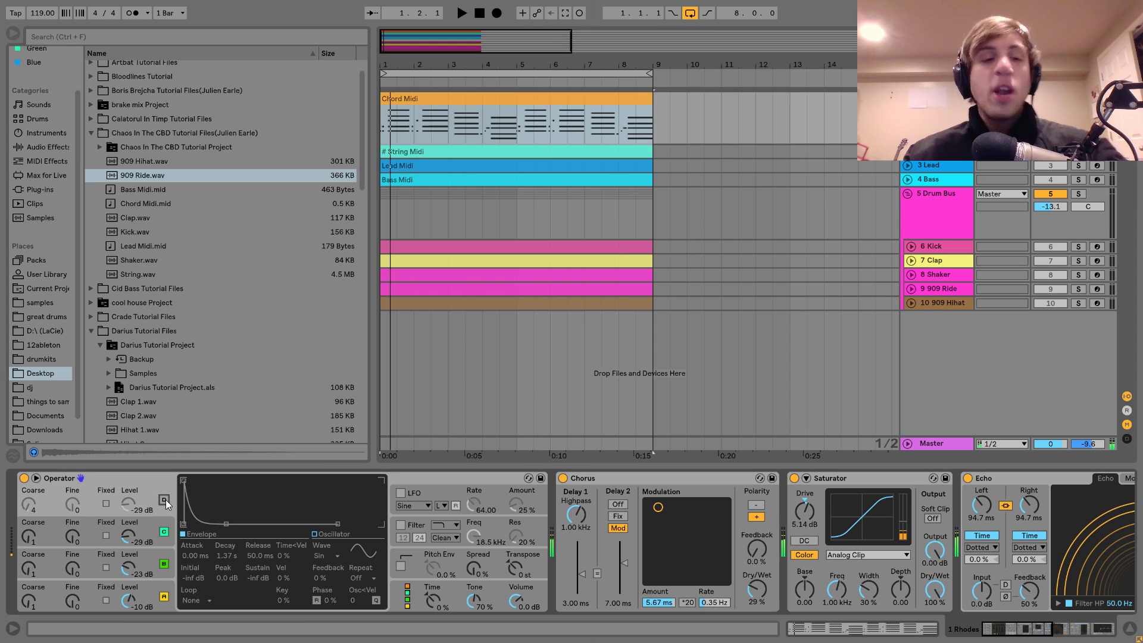
{"action": "left_click", "coordinate": [165, 499]}
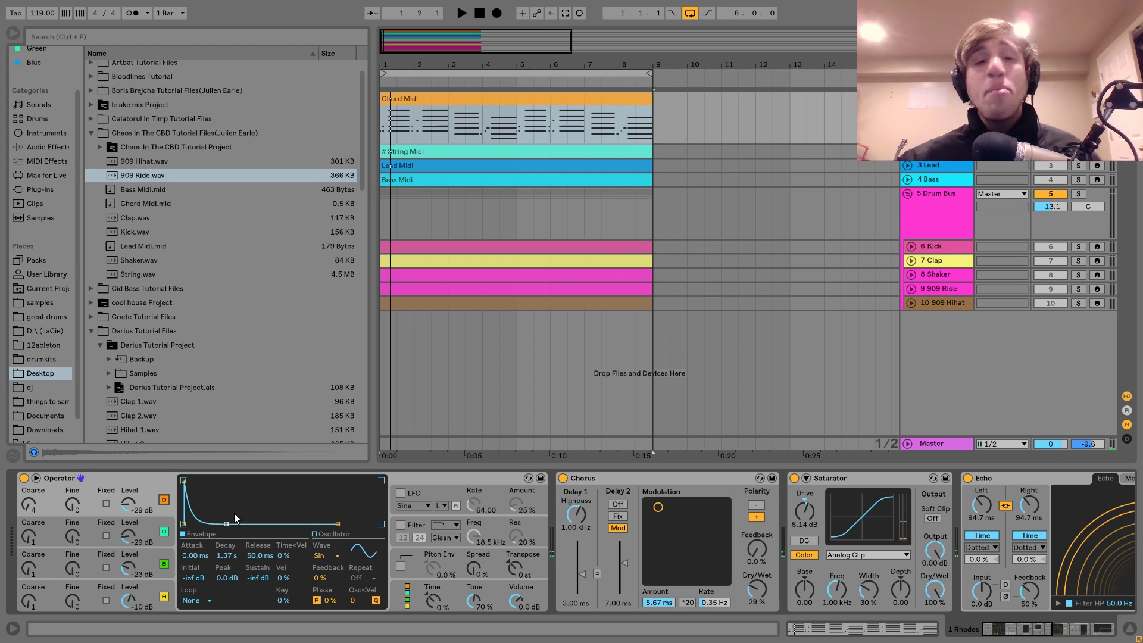
{"action": "scroll", "coordinate": [234, 513], "scroll_direction": "down", "scroll_amount": 3}
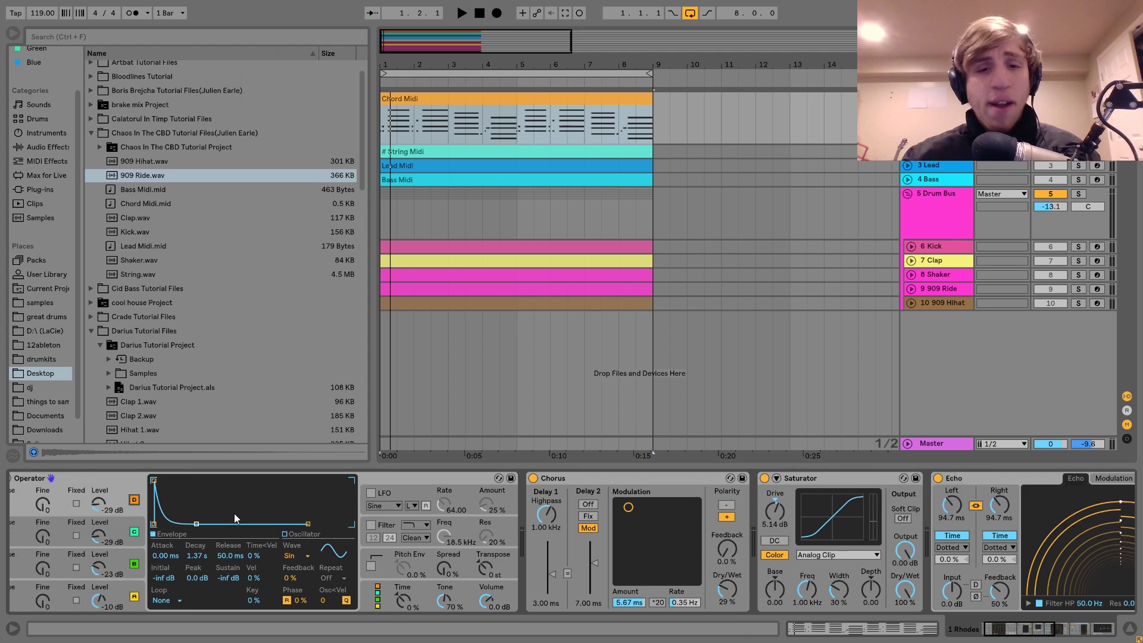
Show the Chorus device in the Rhodes chain and audition the chords through it
{"action": "scroll", "coordinate": [445, 480], "scroll_direction": "down", "scroll_amount": 3}
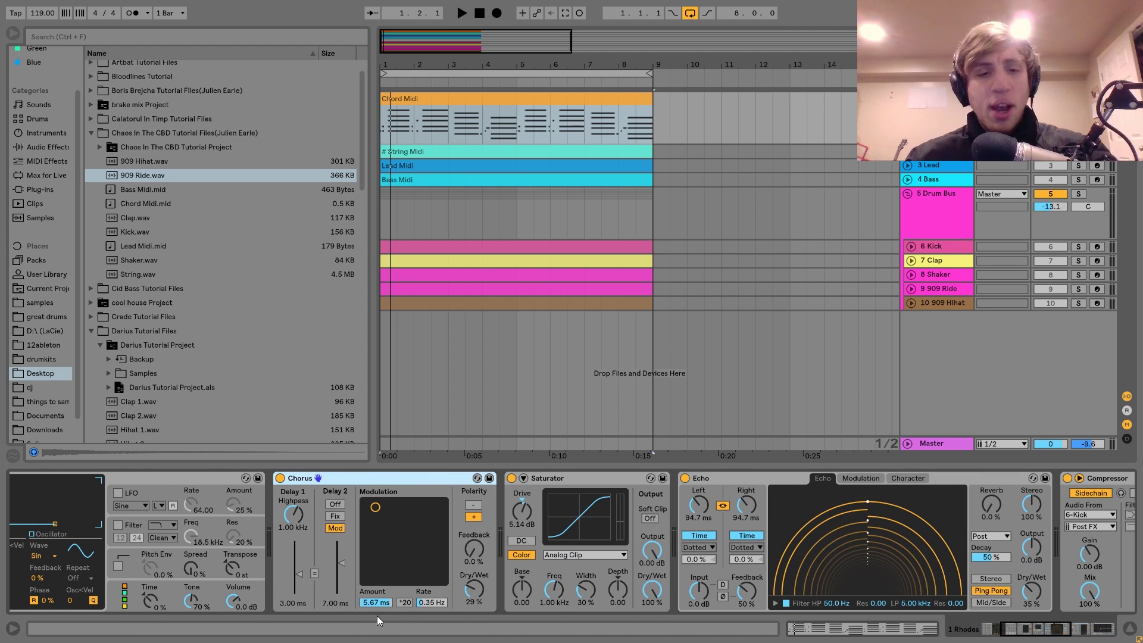
{"action": "scroll", "coordinate": [459, 601], "scroll_direction": "down", "scroll_amount": 3}
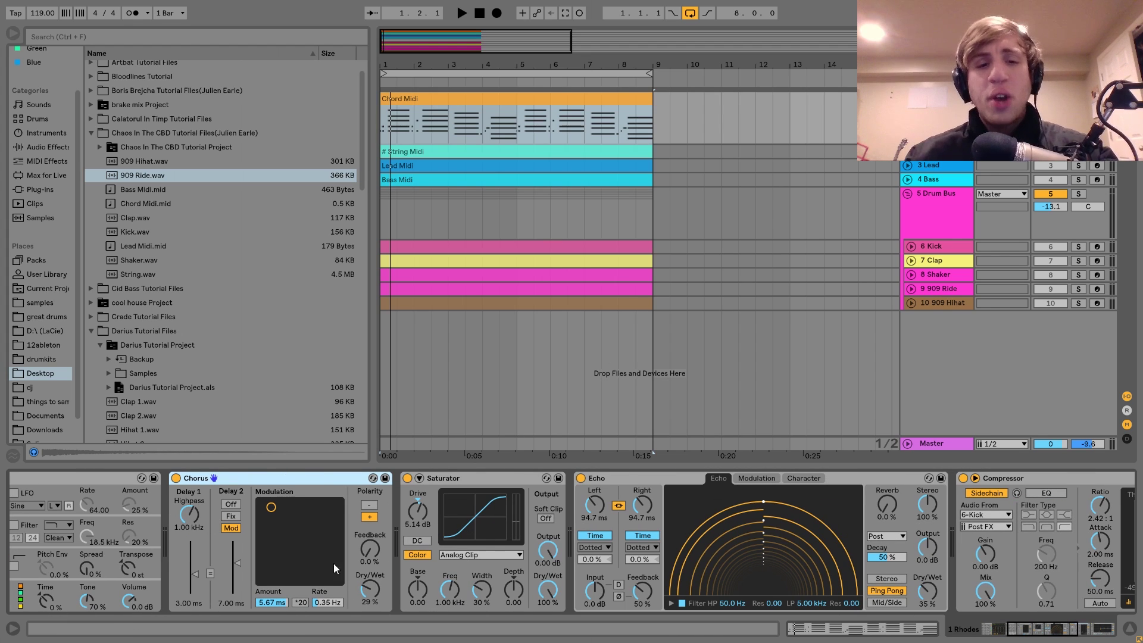
{"action": "key", "text": "space"}
{"action": "key", "text": "space"}
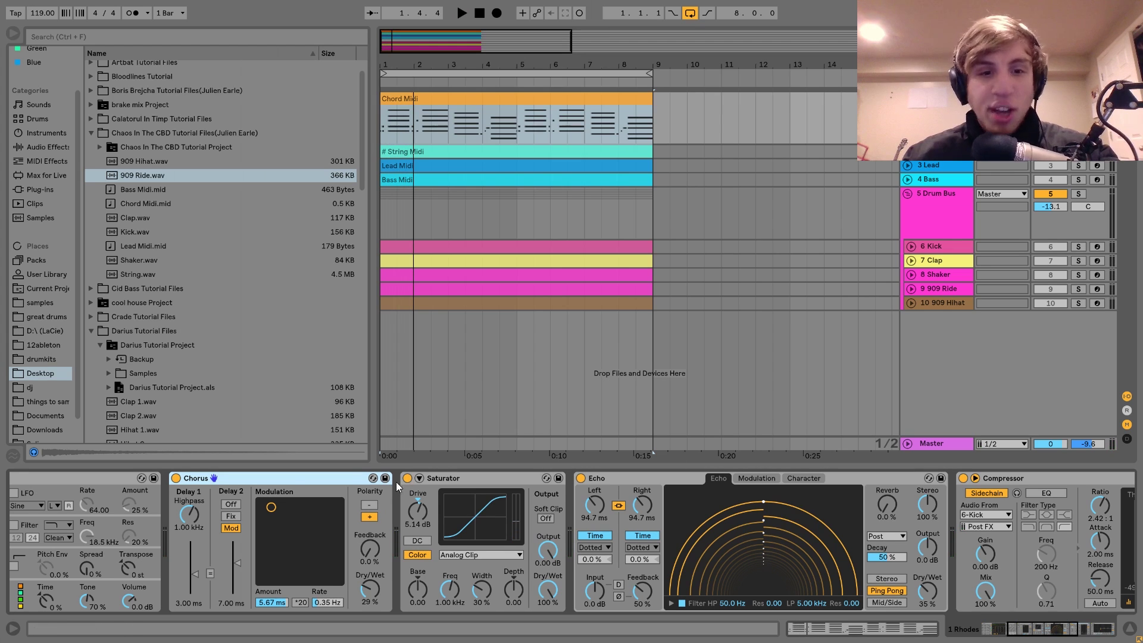
Audition the Rhodes chords while examining the Saturator's settings
{"action": "left_click", "coordinate": [408, 478]}
{"action": "key", "text": "space"}
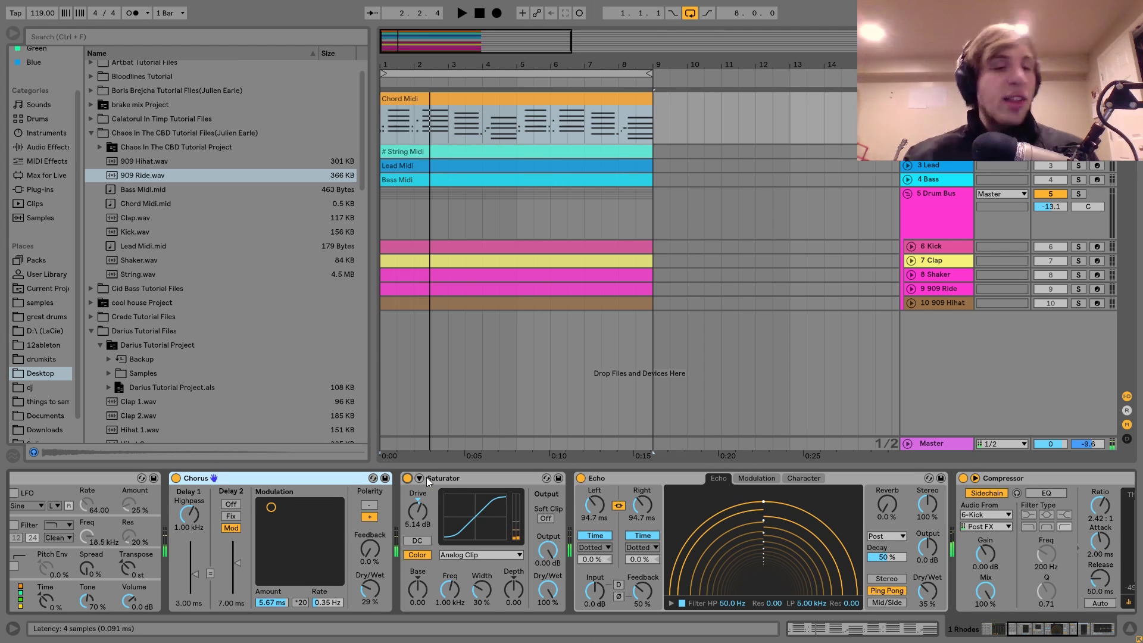
{"action": "scroll", "coordinate": [426, 477], "scroll_direction": "down", "scroll_amount": 3}
{"action": "left_click", "coordinate": [395, 477]}
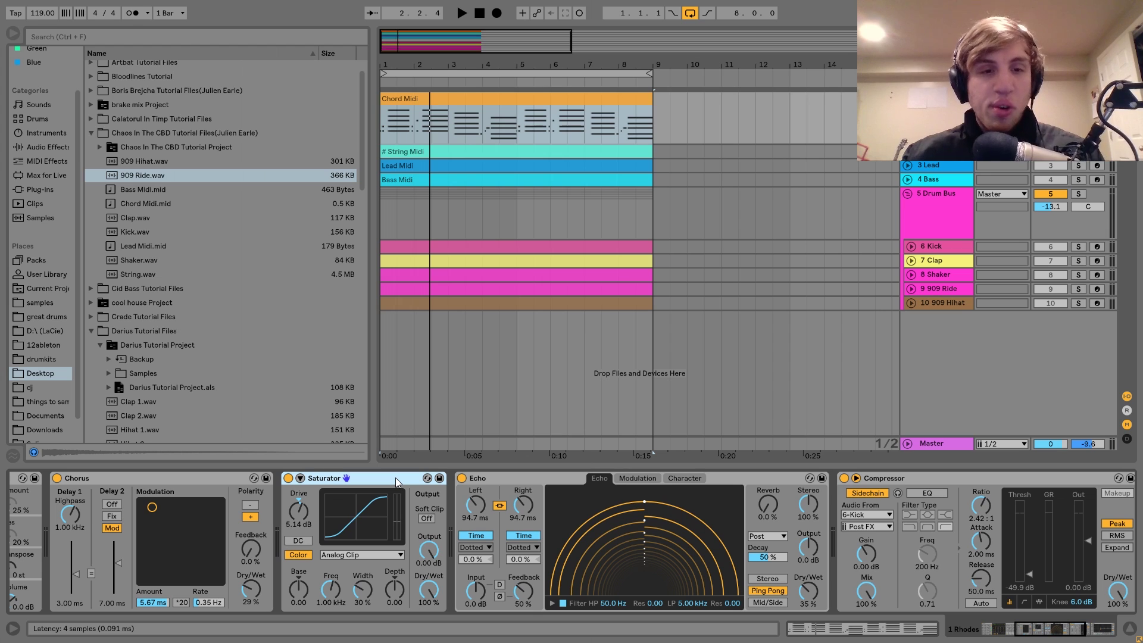
{"action": "key", "text": "space"}
{"action": "key", "text": "space"}
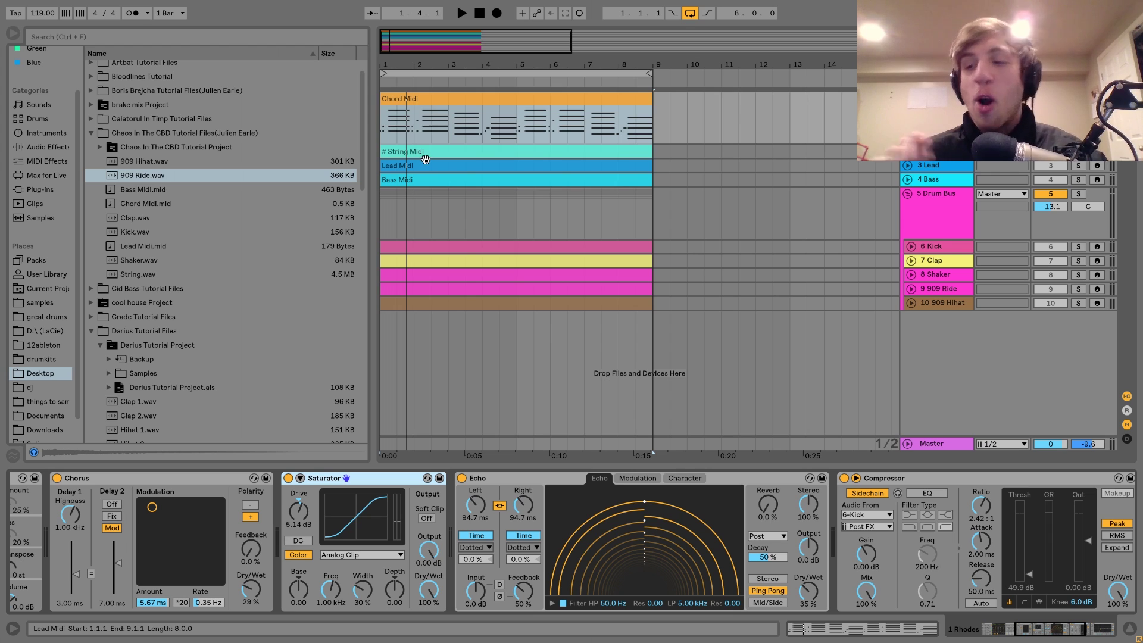
Audition the Rhodes chords while examining Echo's delay times and Ping Pong mode
{"action": "scroll", "coordinate": [471, 517], "scroll_direction": "right", "scroll_amount": 5}
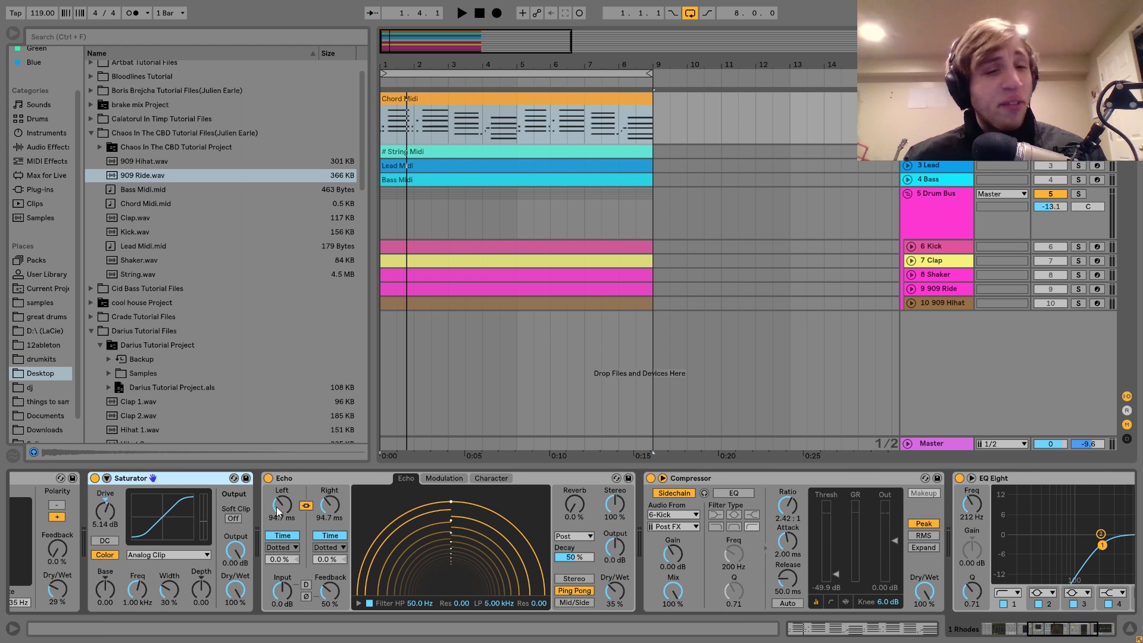
{"action": "left_click", "coordinate": [309, 487]}
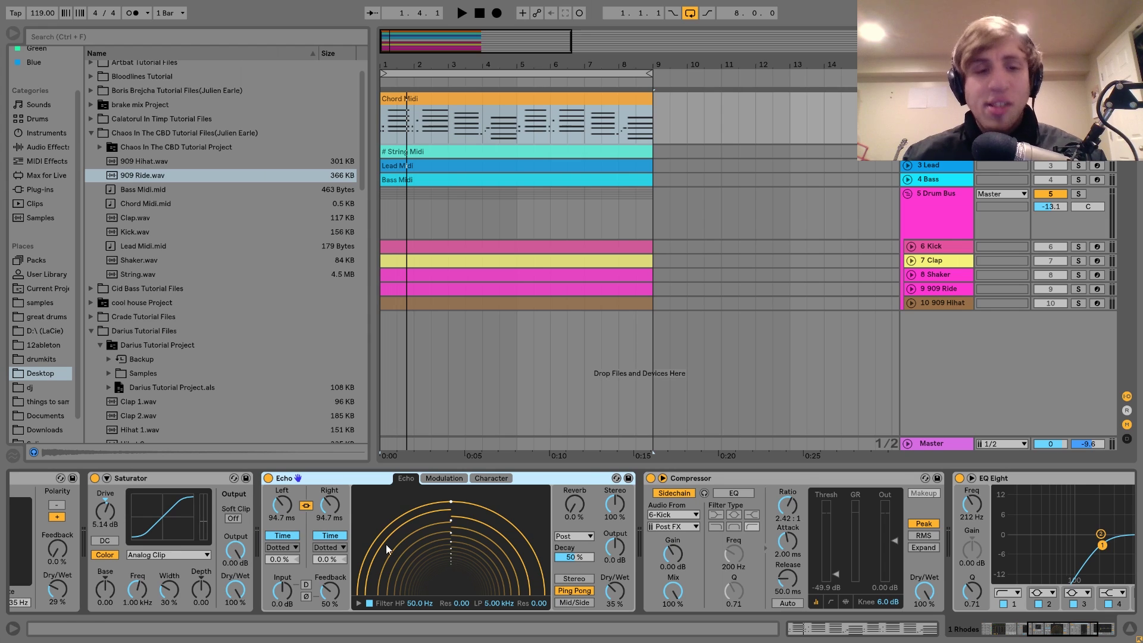
{"action": "key", "text": "space"}
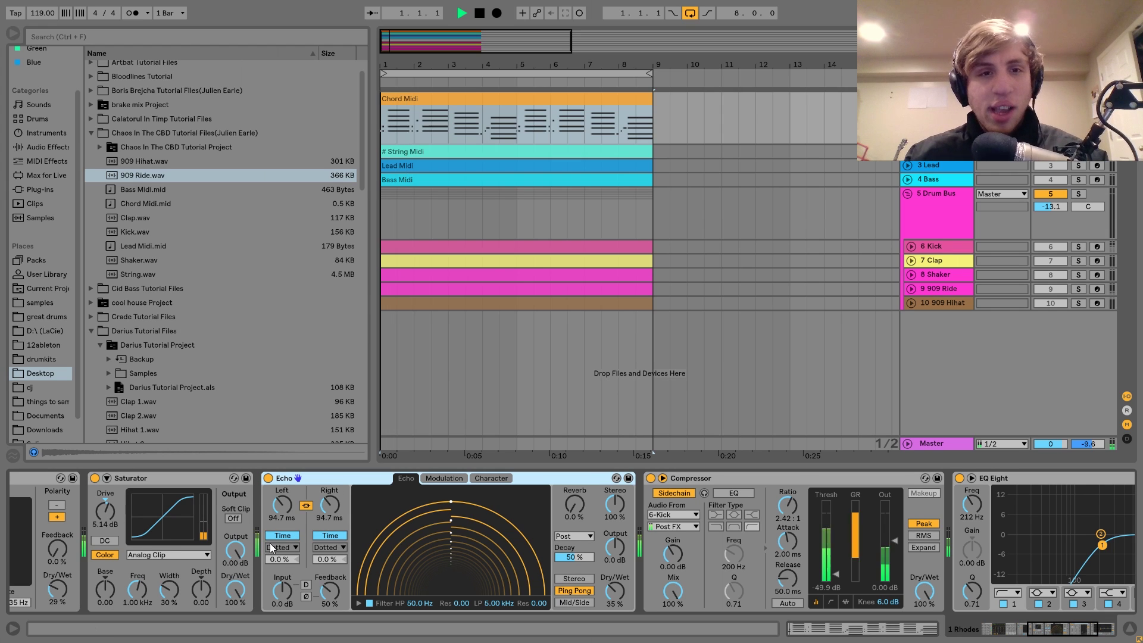
{"action": "key", "text": "space"}
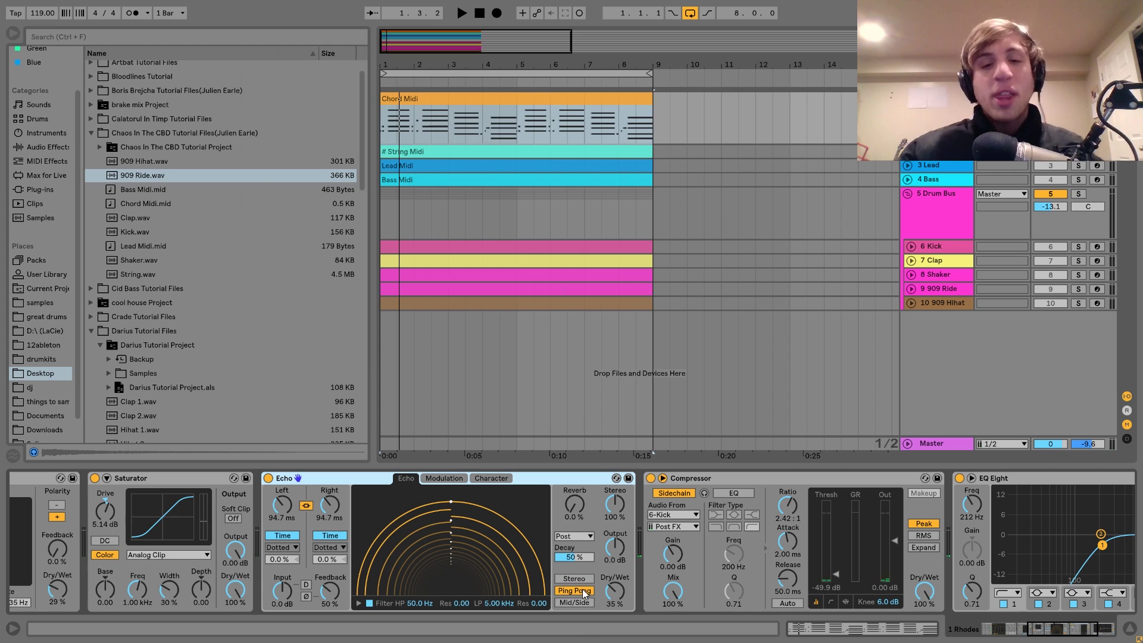
{"action": "key", "text": "space"}
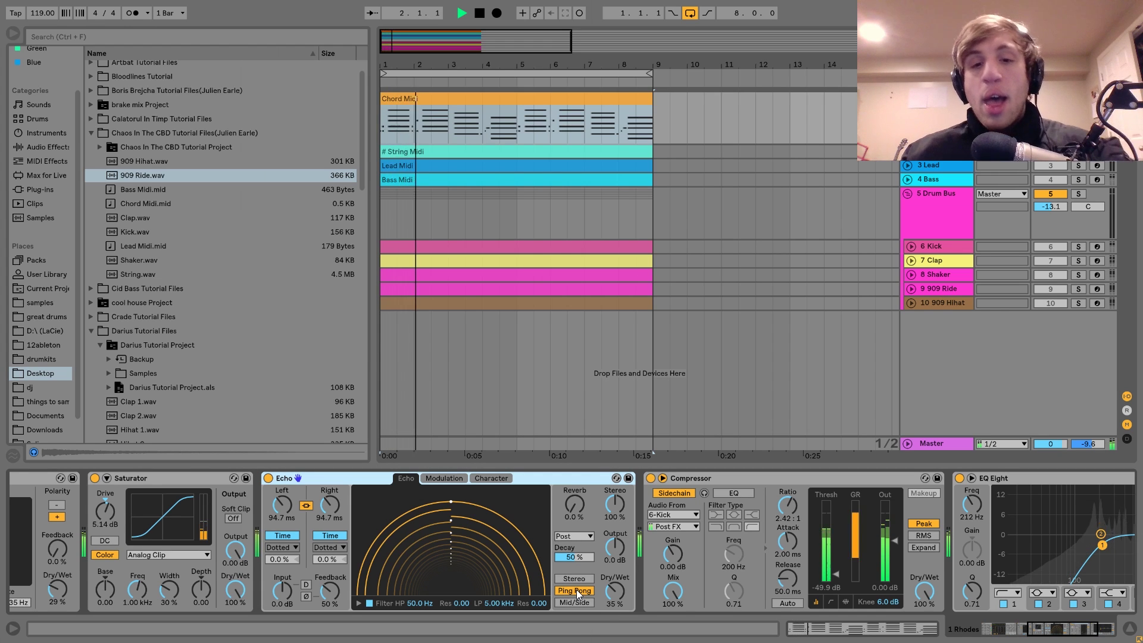
{"action": "key", "text": "space"}
Show the Rhodes chain's sidechain Compressor, and compare the chords with EQ Eight switched off and on, leaving it on
{"action": "scroll", "coordinate": [576, 589], "scroll_direction": "right", "scroll_amount": 5}
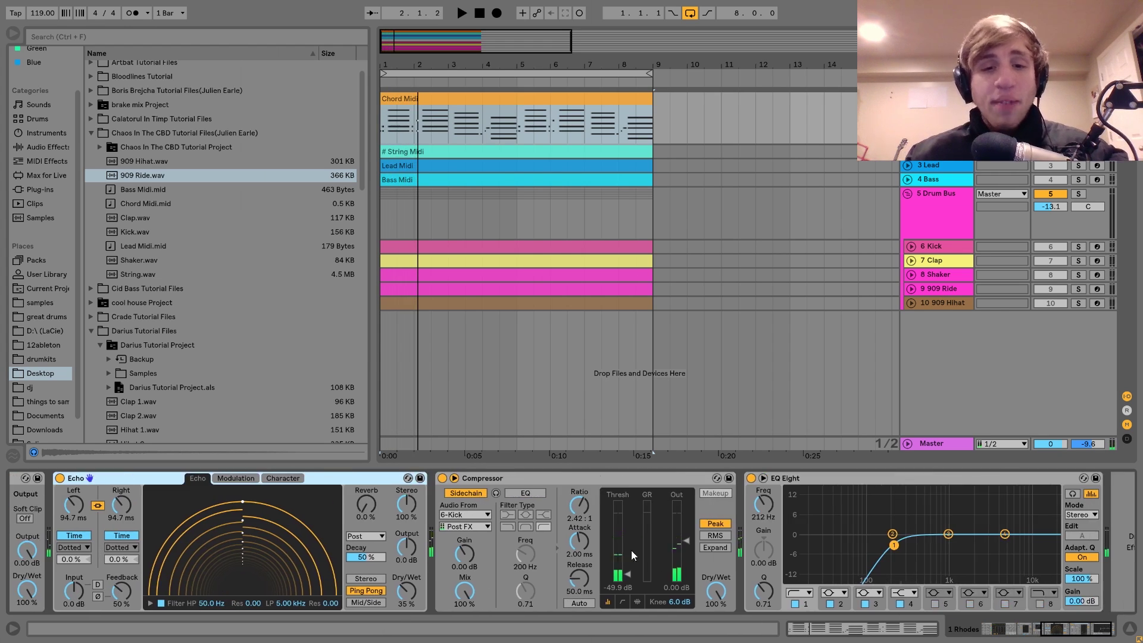
{"action": "left_click", "coordinate": [615, 483]}
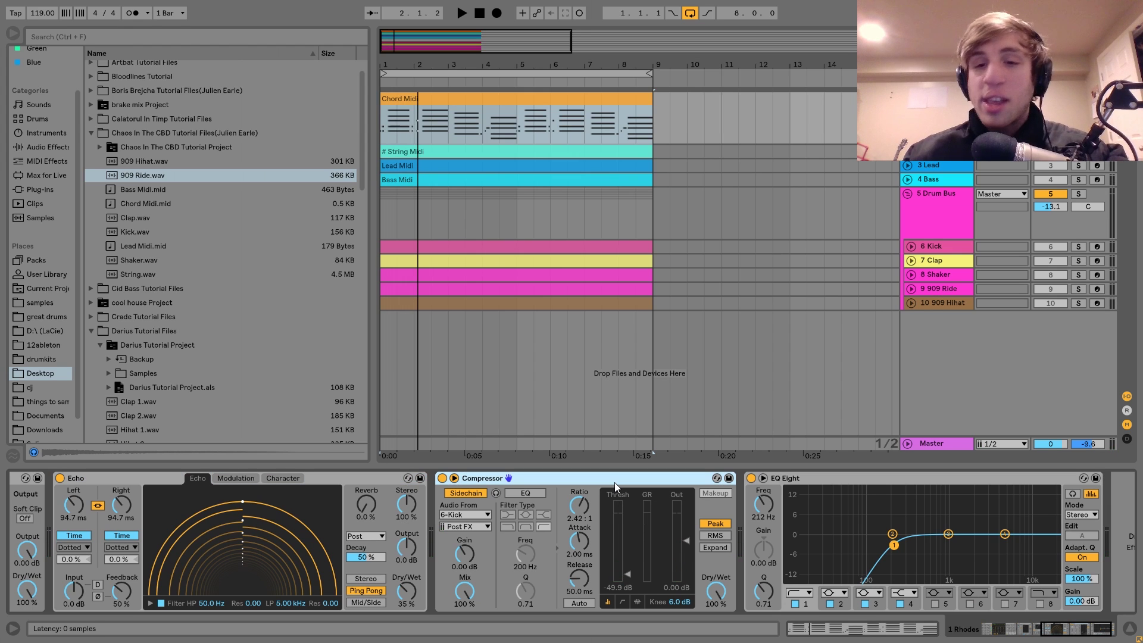
{"action": "left_click", "coordinate": [788, 480]}
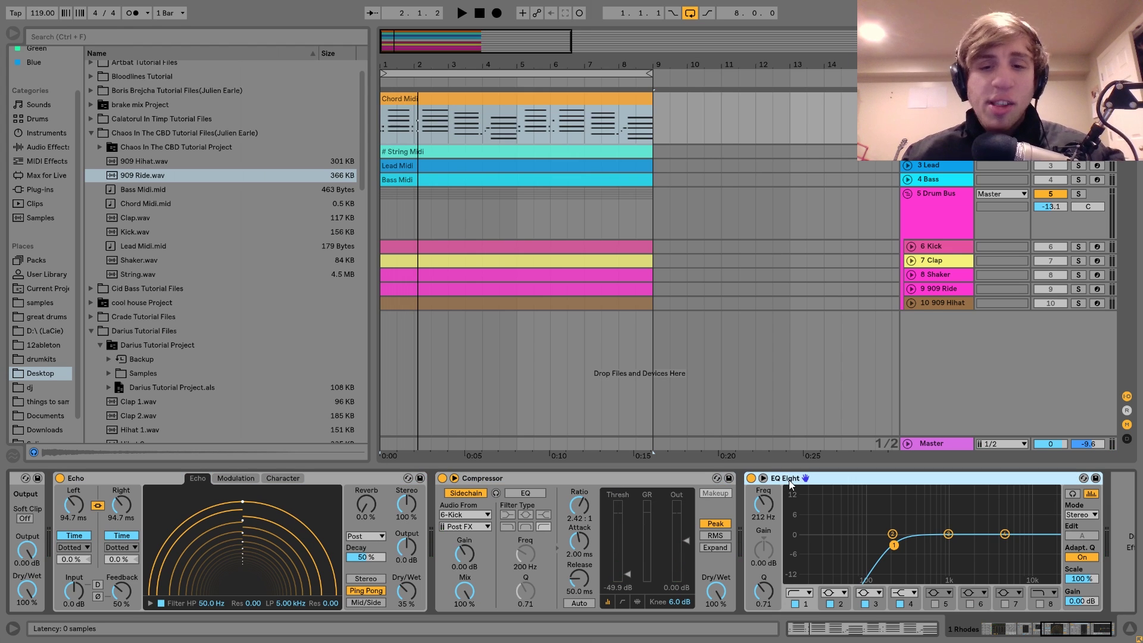
{"action": "left_click", "coordinate": [751, 479]}
{"action": "key", "text": "space"}
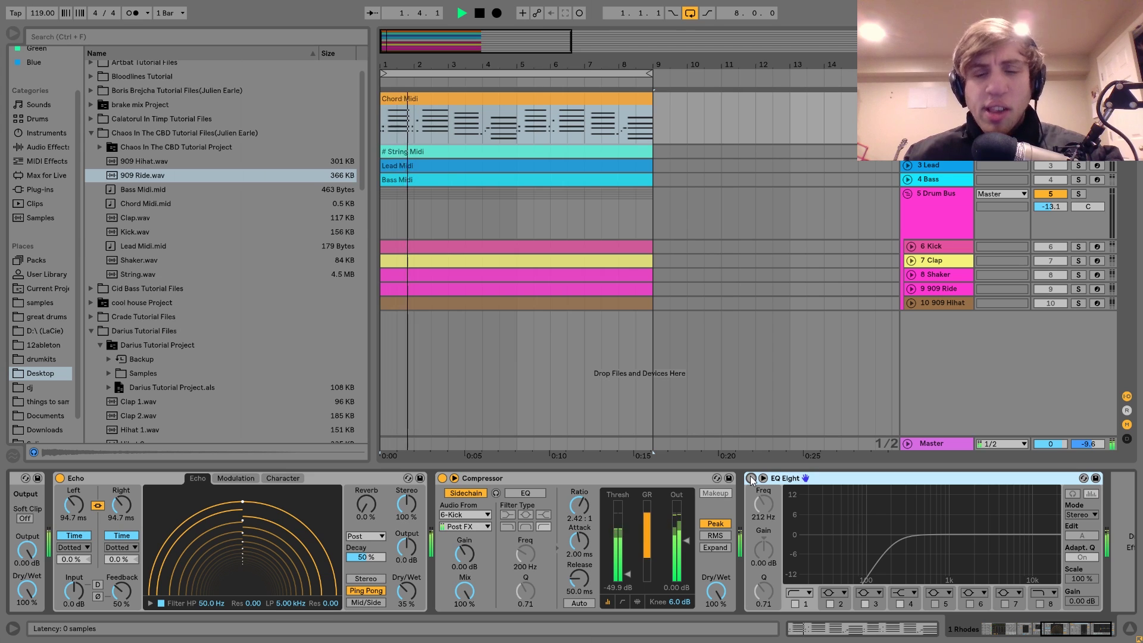
{"action": "left_click", "coordinate": [751, 479]}
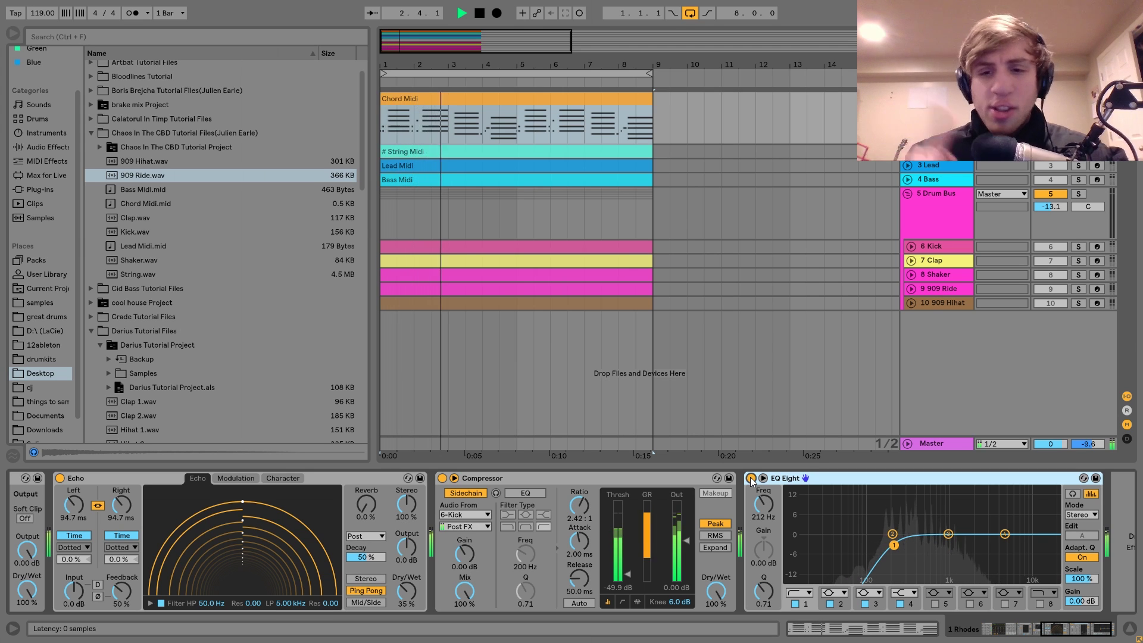
{"action": "key", "text": "space"}
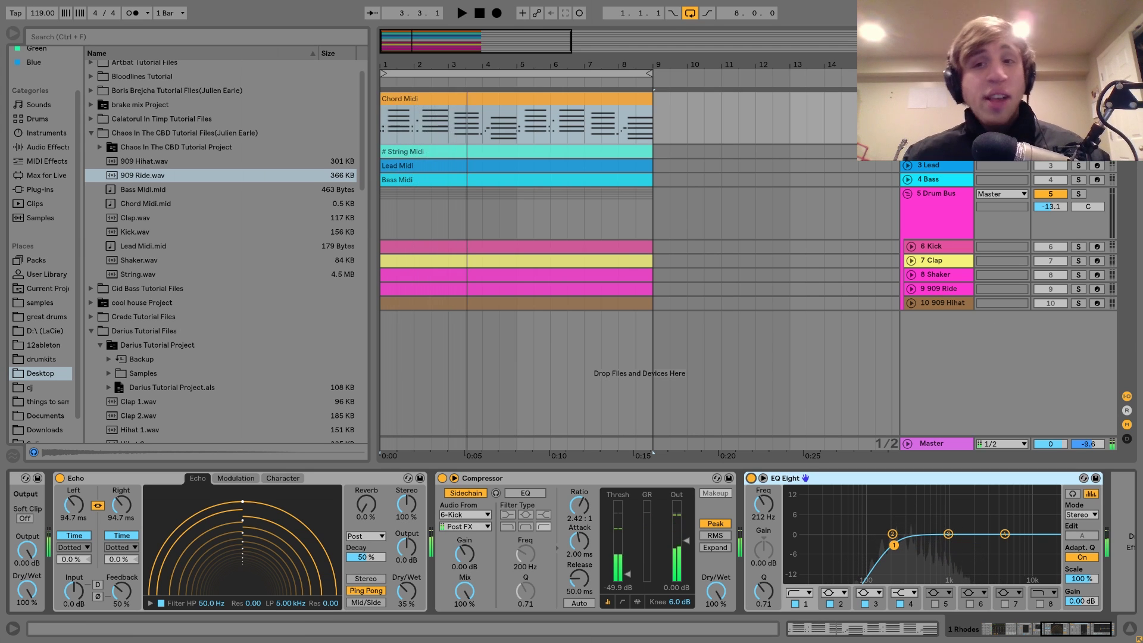
Unfold the String track, show its devices, and play its clip with the Rhodes chords
{"action": "left_click", "coordinate": [907, 151]}
{"action": "key", "text": "space"}
{"action": "left_click", "coordinate": [944, 162]}
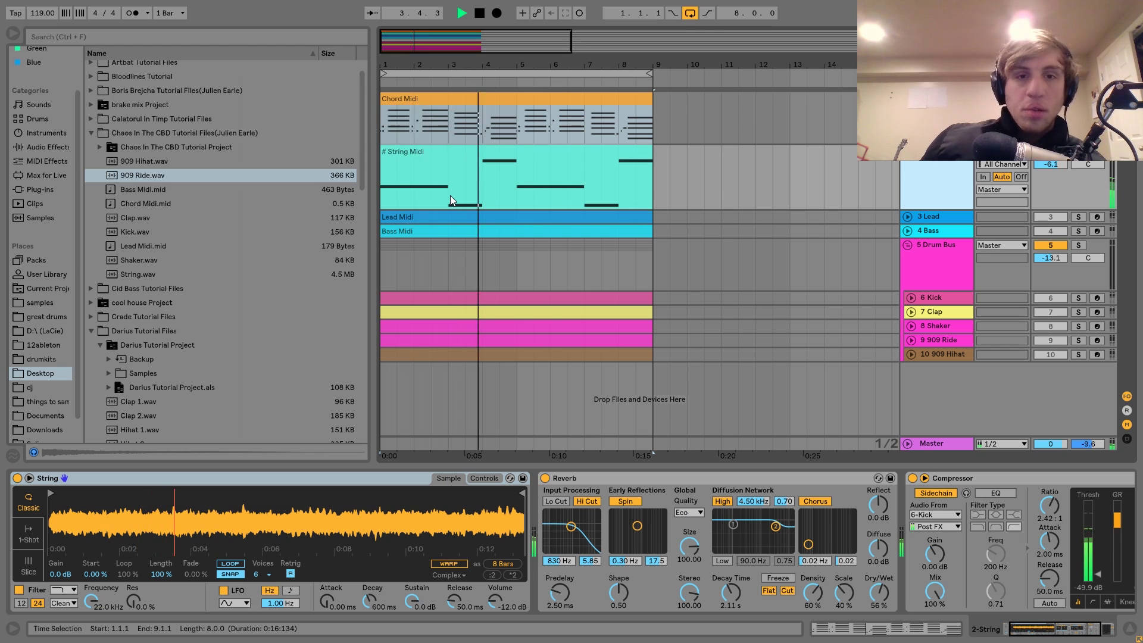
{"action": "key", "text": "space"}
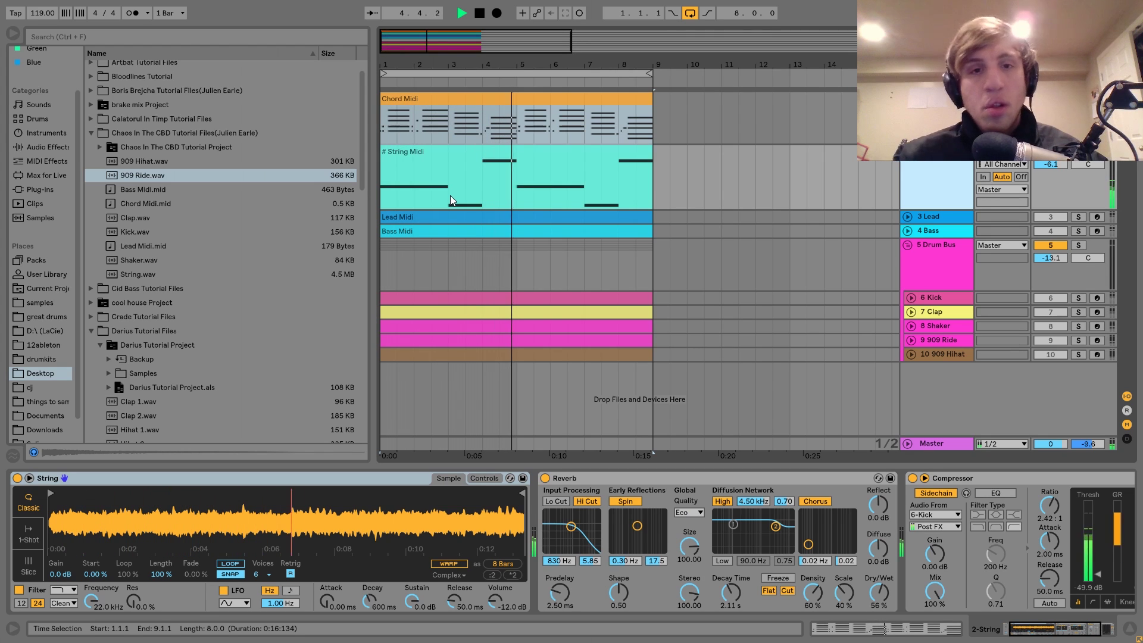
Open the String Midi clip on the String track to show its notes in the piano roll
{"action": "left_click", "coordinate": [501, 166]}
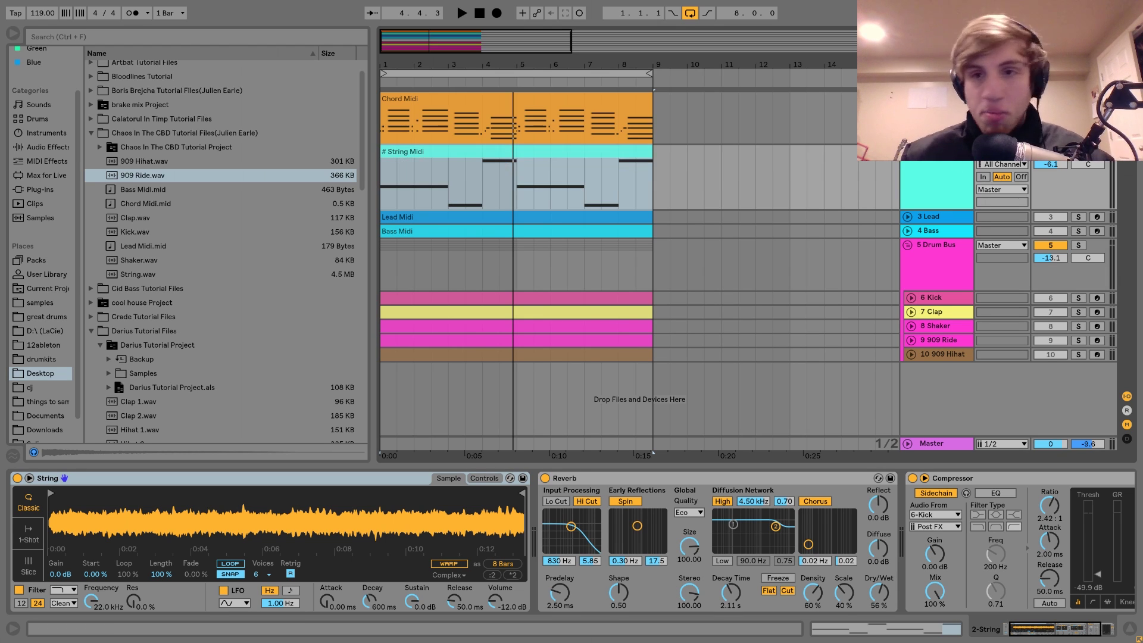
{"action": "left_click", "coordinate": [567, 158]}
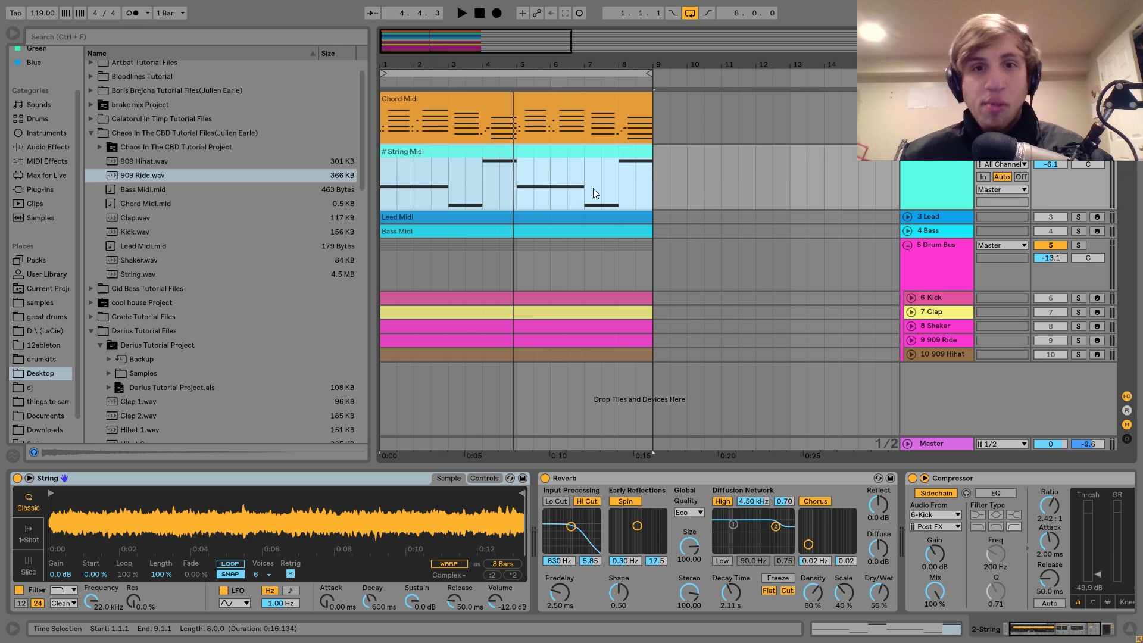
{"action": "double_click", "coordinate": [580, 160]}
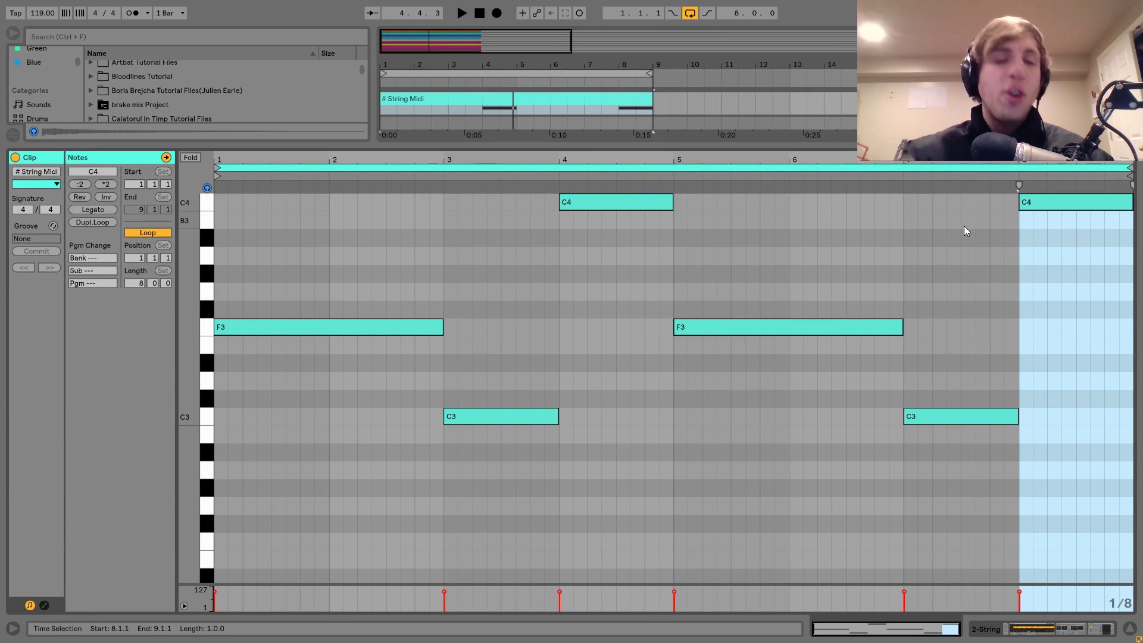
Audition the String Midi notes, marking bar 3 and selecting its C3 note
{"action": "key", "text": "space"}
{"action": "left_click", "coordinate": [562, 314]}
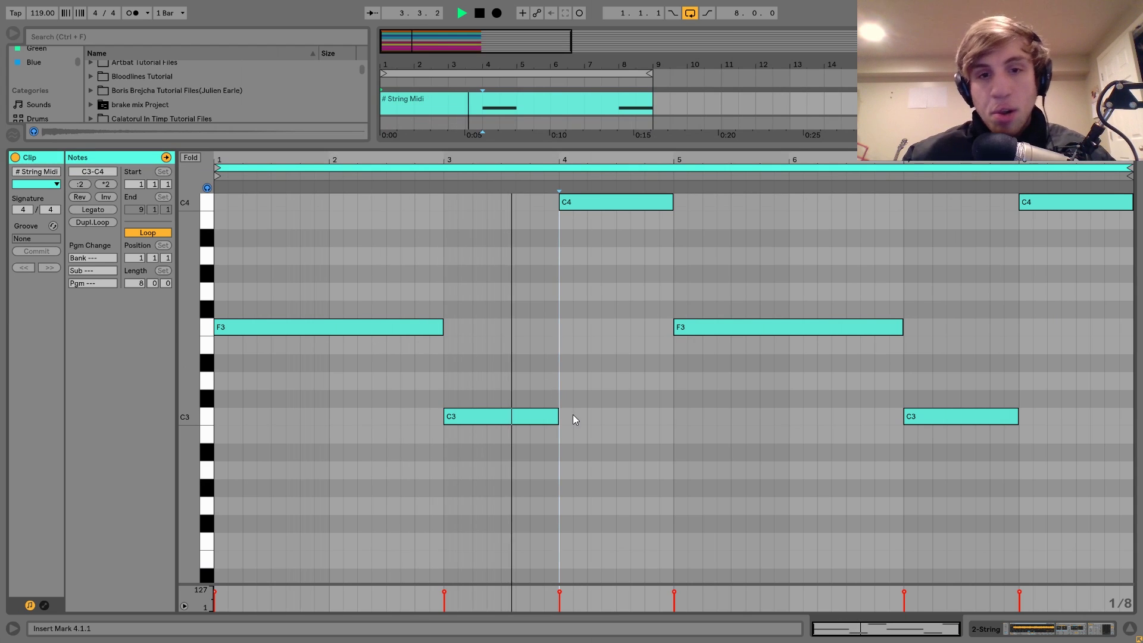
{"action": "key", "text": "space"}
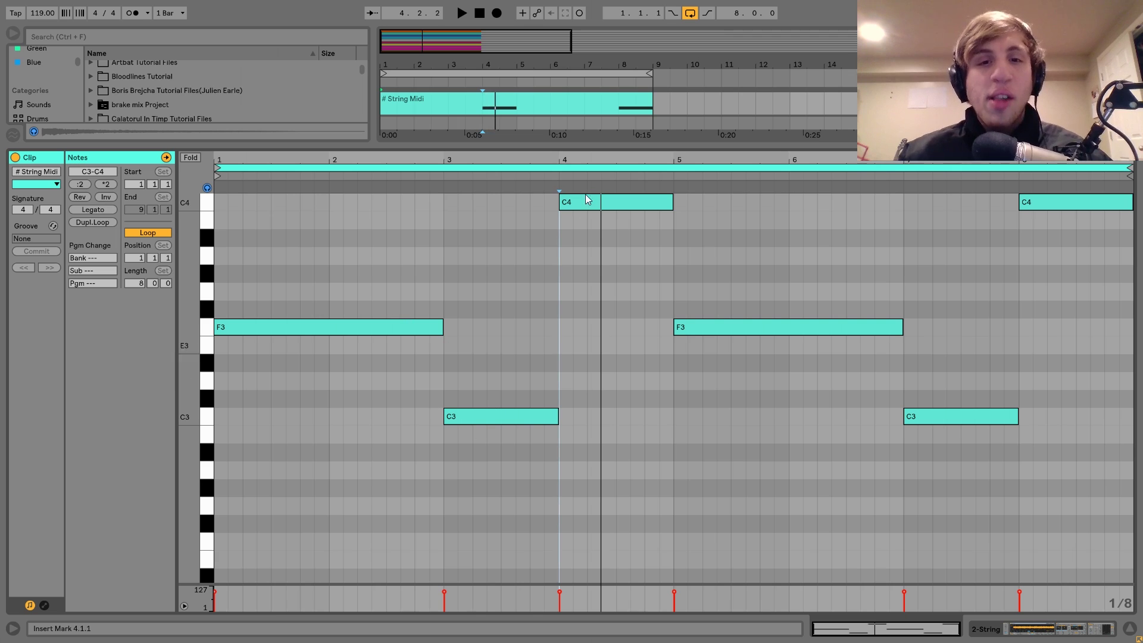
{"action": "left_click_drag", "start_coordinate": [442, 271], "coordinate": [557, 272]}
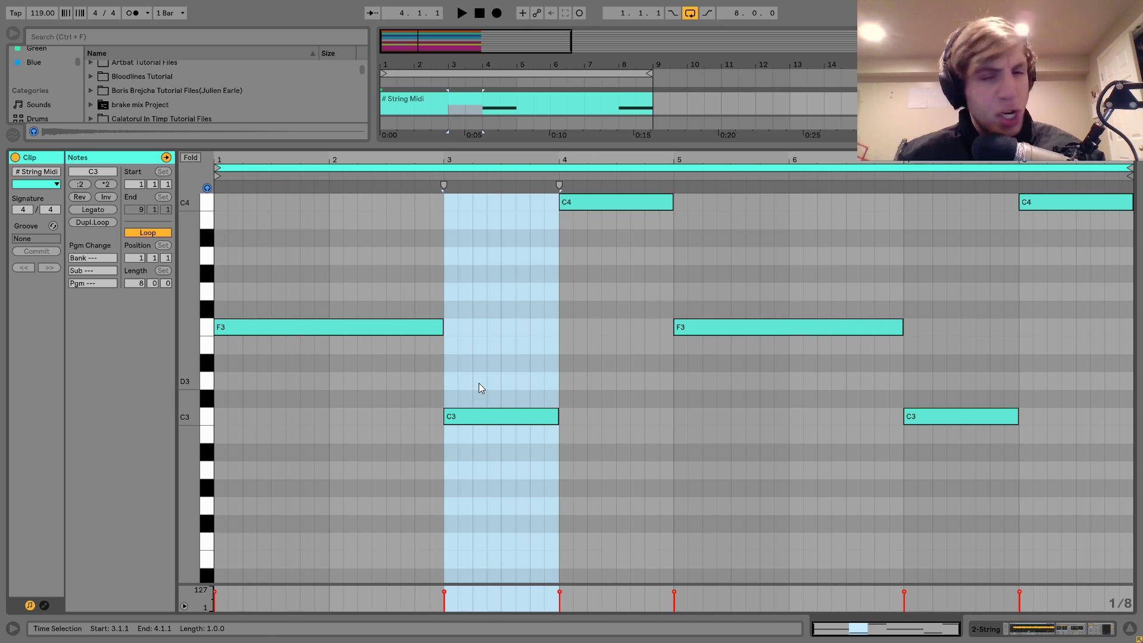
{"action": "left_click", "coordinate": [483, 416]}
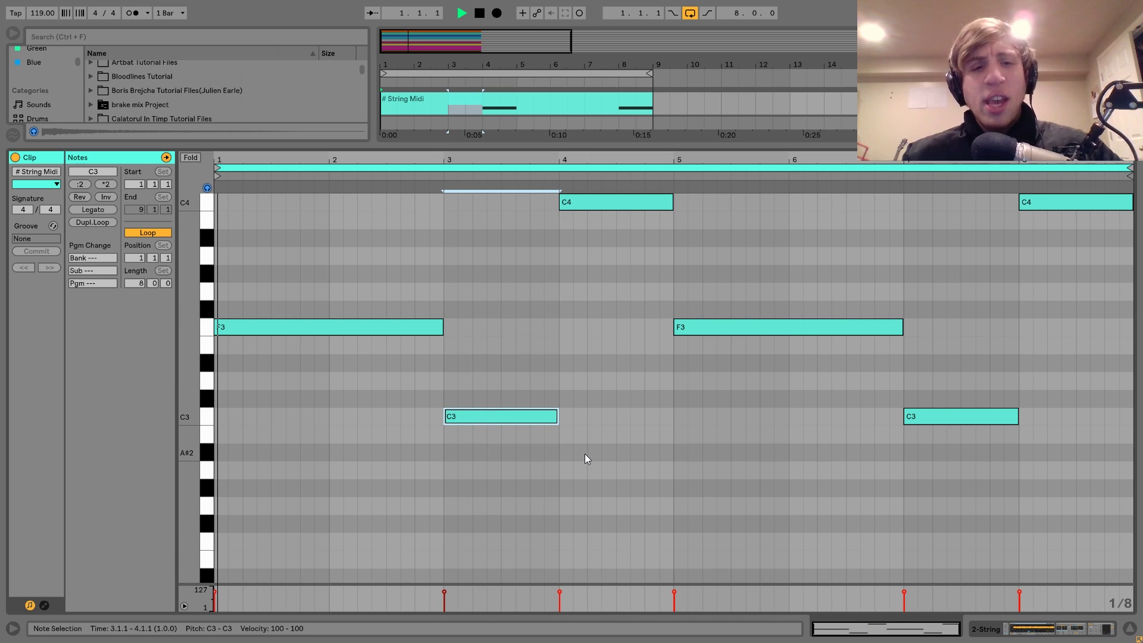
{"action": "key", "text": "space"}
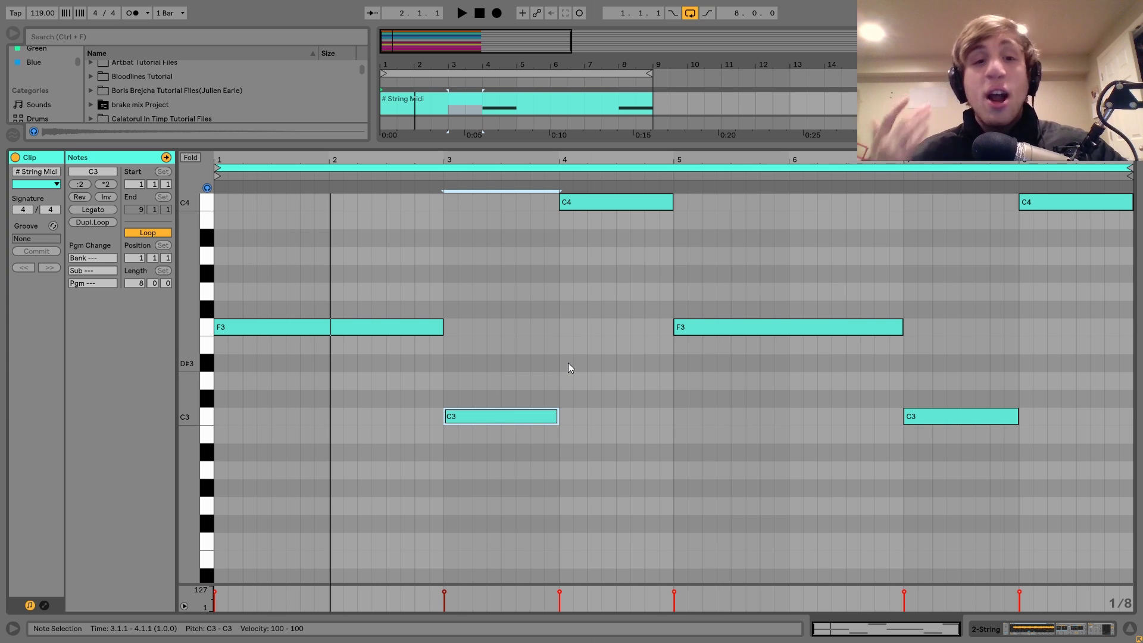
Show the String track's sampler, Reverb and sidechain Compressor, and select the String Midi clip in the arrangement
{"action": "key", "text": "space"}
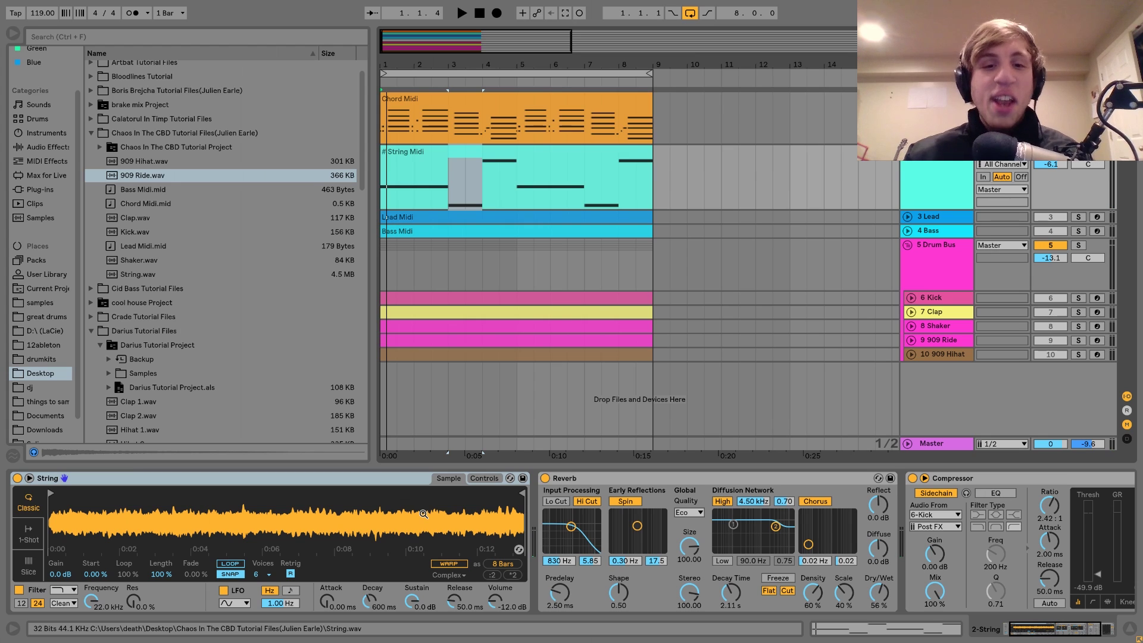
{"action": "scroll", "coordinate": [424, 514], "scroll_direction": "right", "scroll_amount": 5}
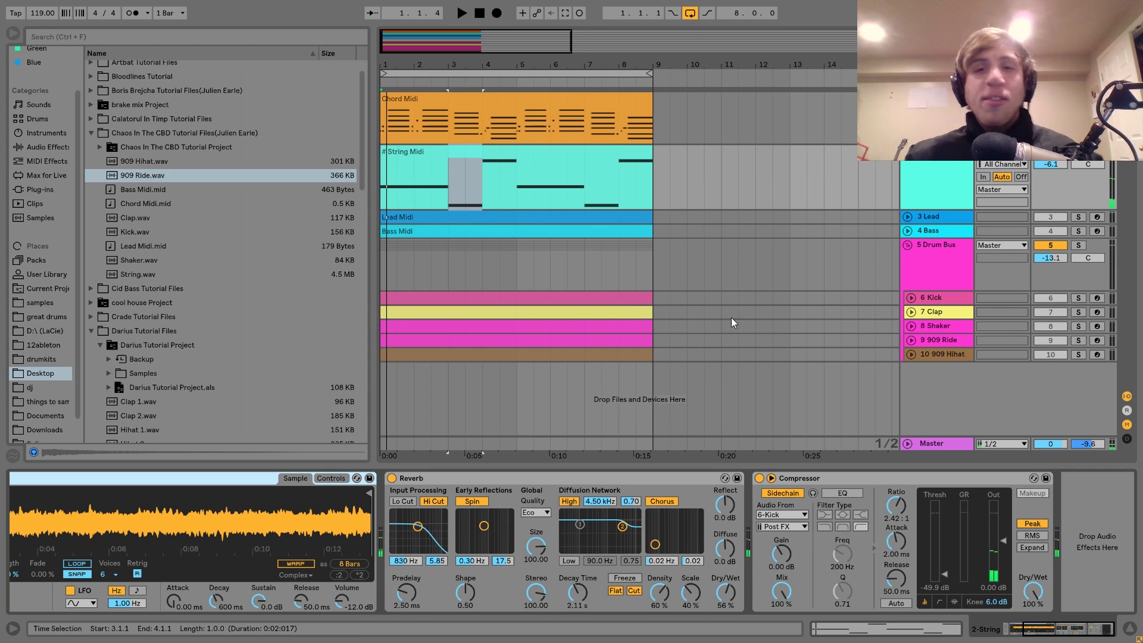
{"action": "left_click", "coordinate": [465, 159]}
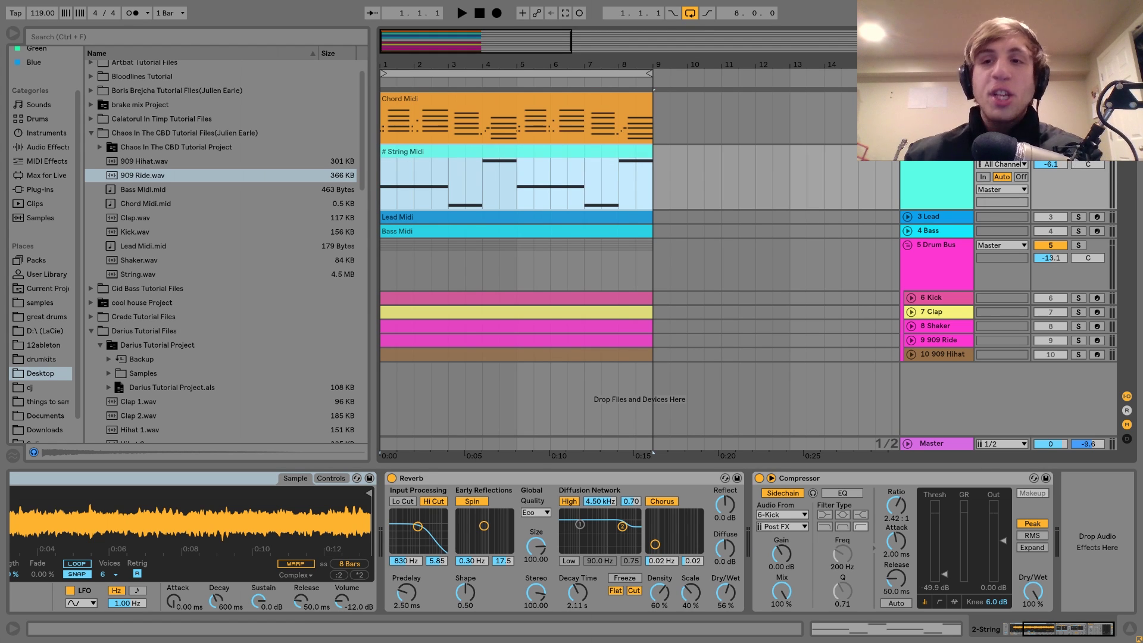
Play the loop with all tracks audible, and compare it with the Lead track soloed
{"action": "key", "text": "space"}
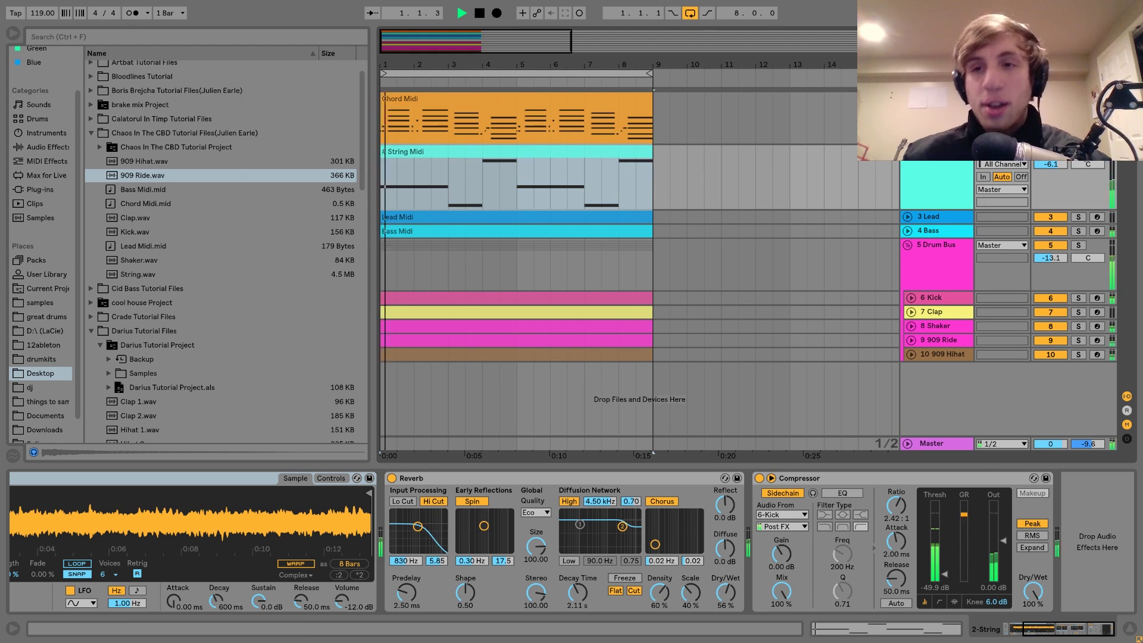
{"action": "key", "text": "space"}
{"action": "left_click", "coordinate": [1078, 218]}
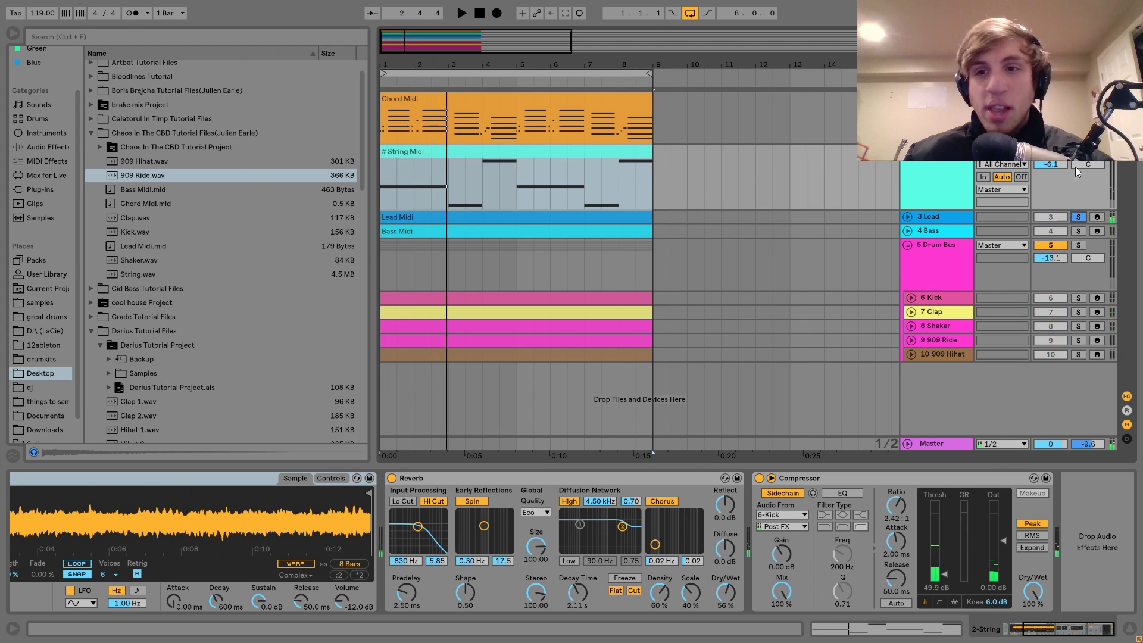
{"action": "left_click", "coordinate": [1078, 218]}
{"action": "key", "text": "space"}
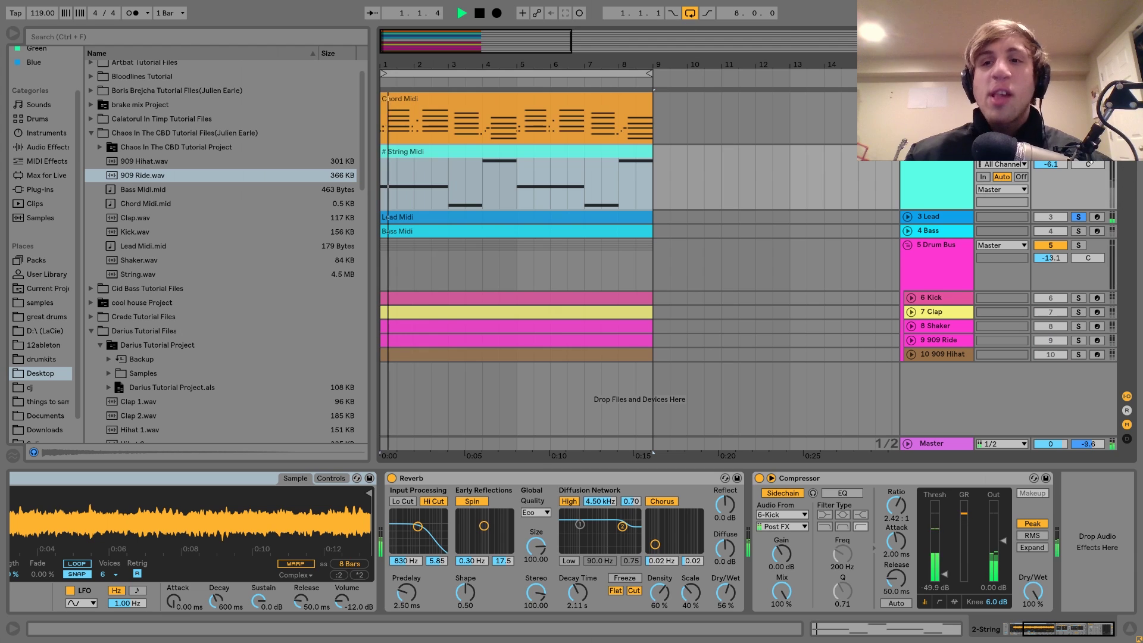
Select the String track and audition it while examining its Reverb and Compressor settings
{"action": "left_click", "coordinate": [944, 163]}
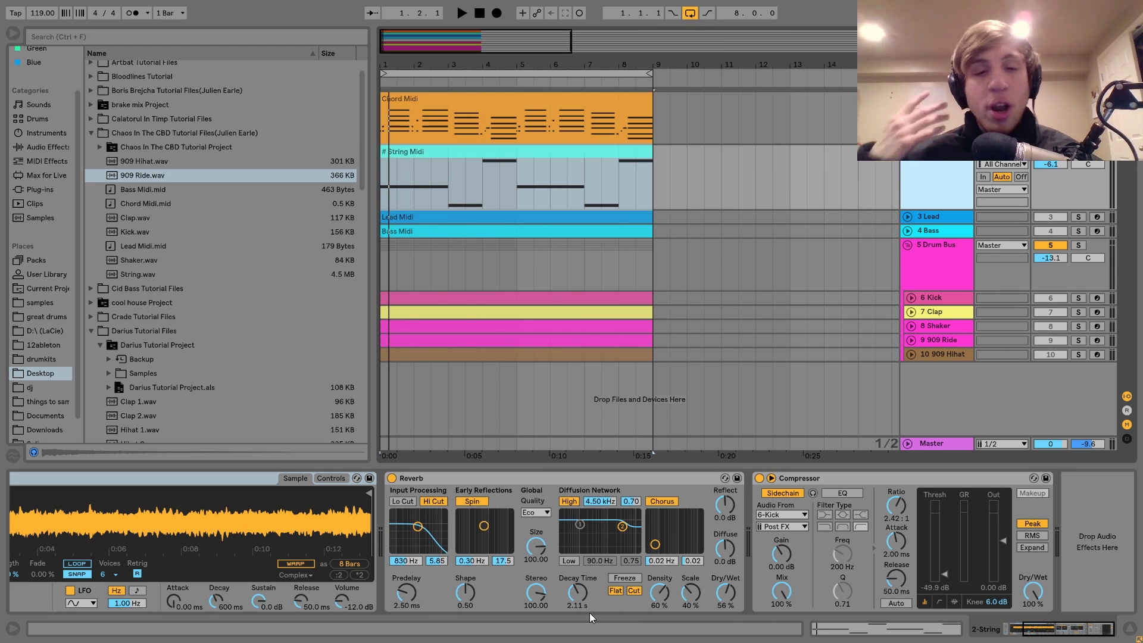
{"action": "key", "text": "space"}
{"action": "key", "text": "space"}
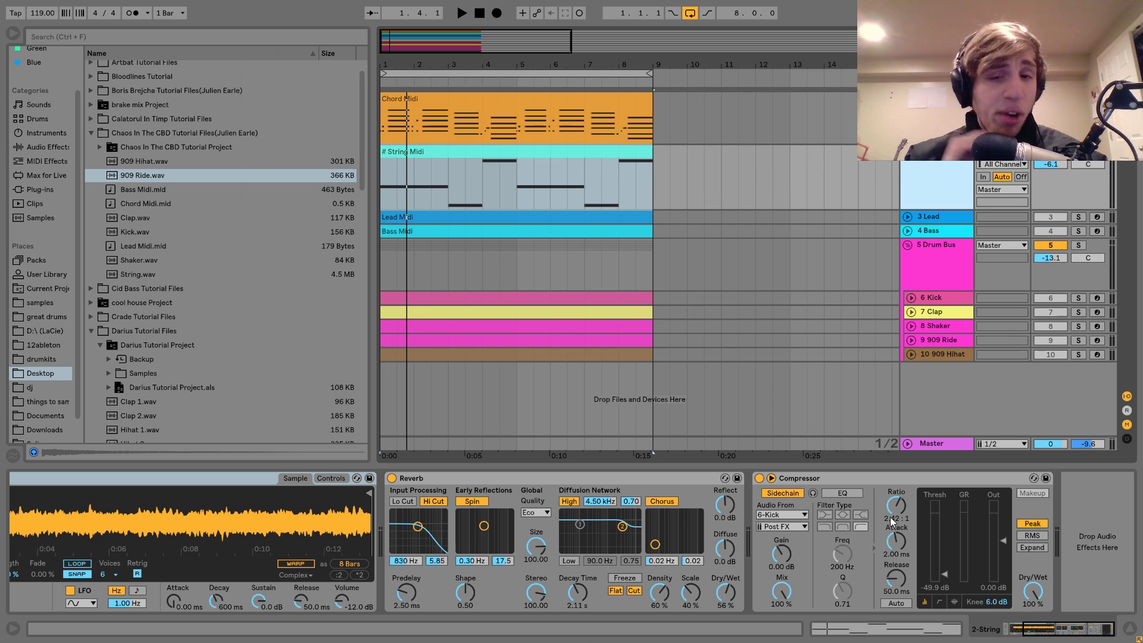
Unfold and solo the Lead track, and audition the Lead Midi clip from position 2.3.1
{"action": "left_click", "coordinate": [938, 216]}
{"action": "left_click", "coordinate": [907, 217]}
{"action": "left_click", "coordinate": [1079, 218]}
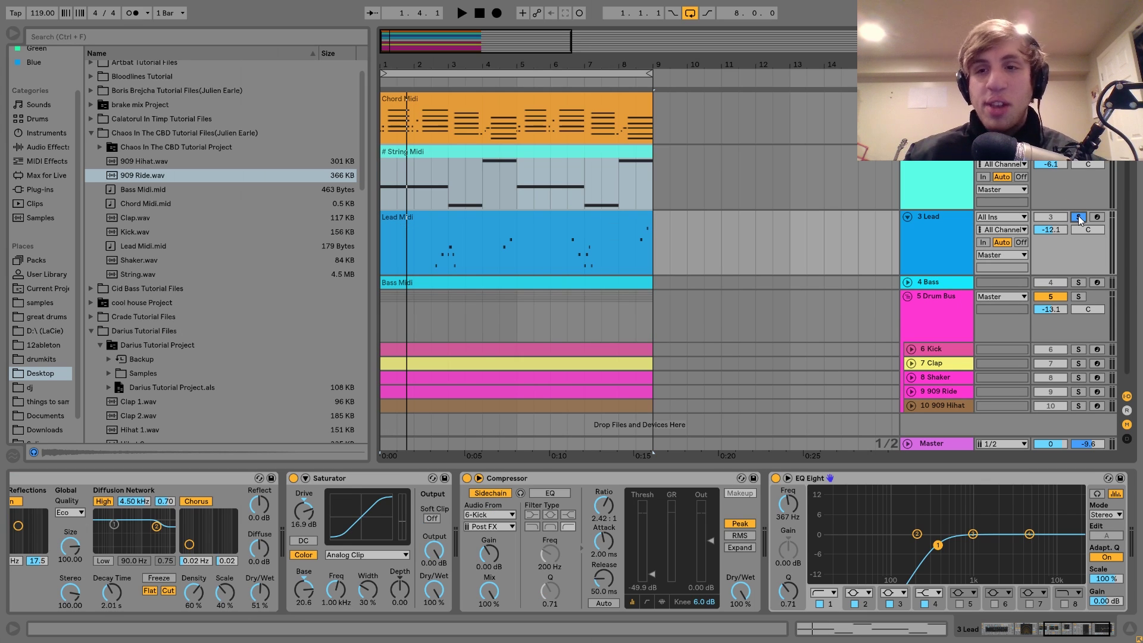
{"action": "left_click", "coordinate": [431, 262]}
{"action": "key", "text": "space"}
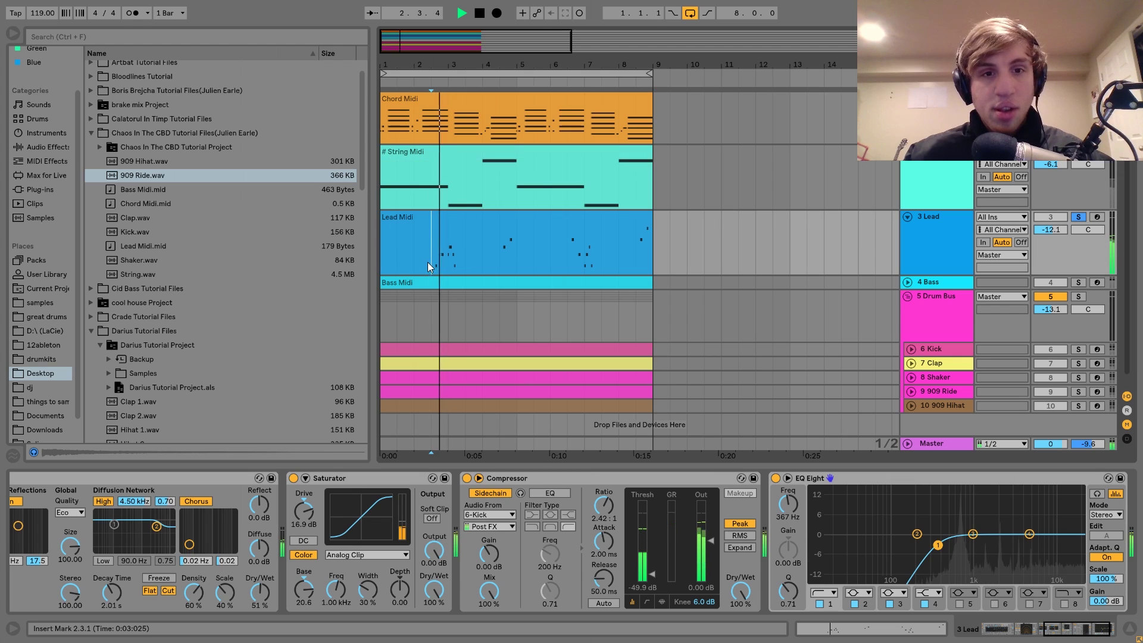
{"action": "left_click", "coordinate": [499, 263]}
{"action": "left_click", "coordinate": [566, 266]}
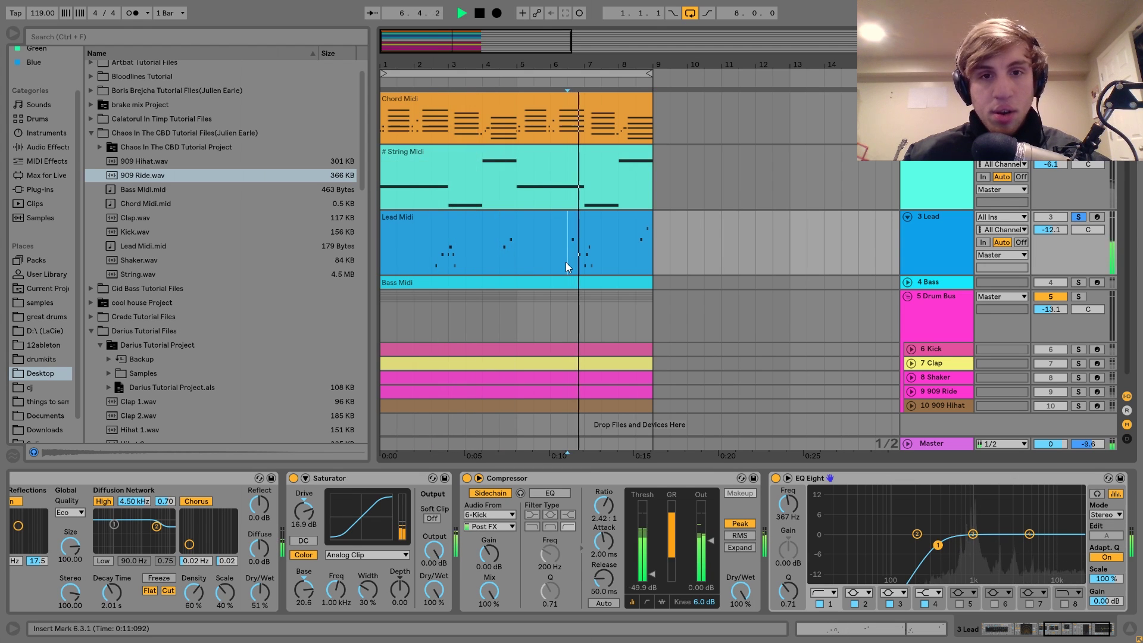
{"action": "key", "text": "space"}
Compare the Lead Midi clip in the full mix with the Lead track soloed, playing from position 4.3.1
{"action": "double_click", "coordinate": [551, 230]}
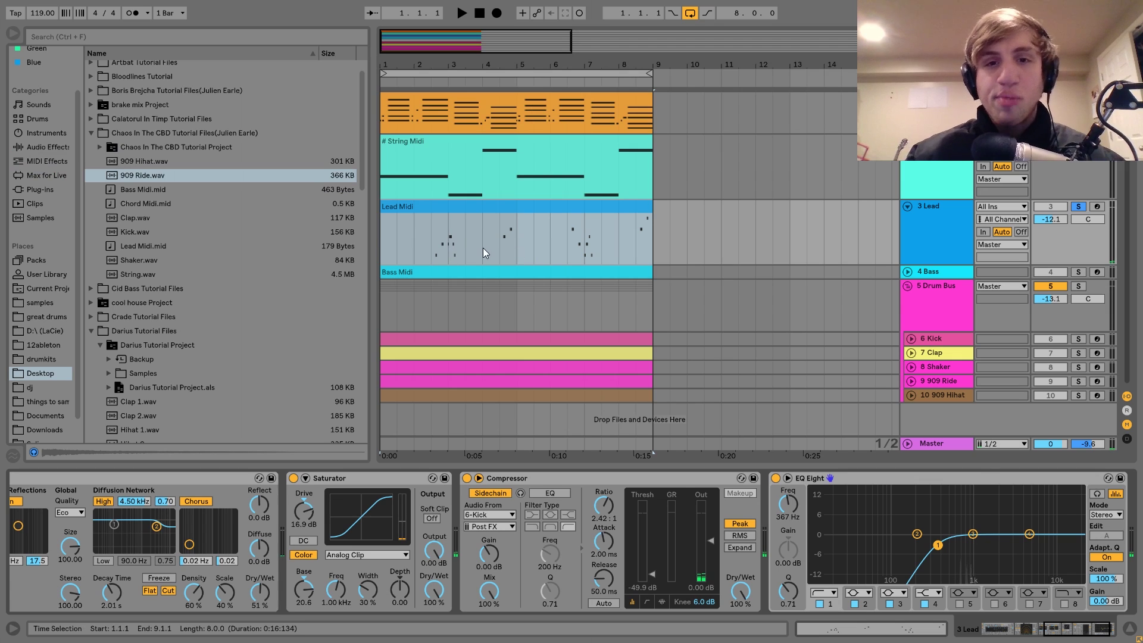
{"action": "scroll", "coordinate": [1081, 225], "scroll_direction": "up", "scroll_amount": 1}
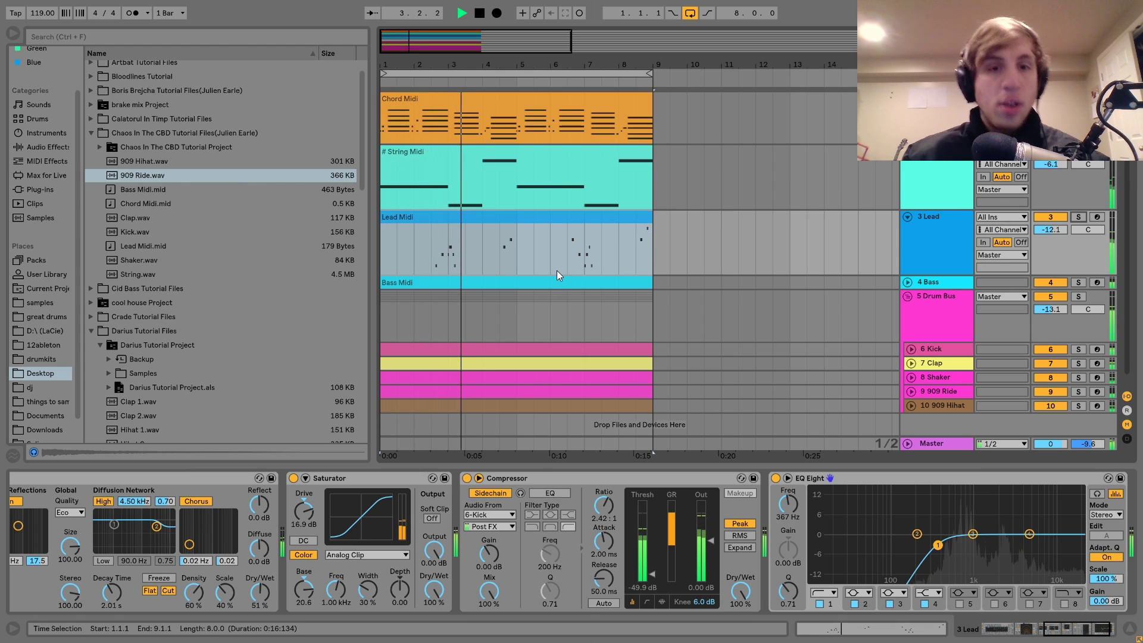
{"action": "key", "text": "space"}
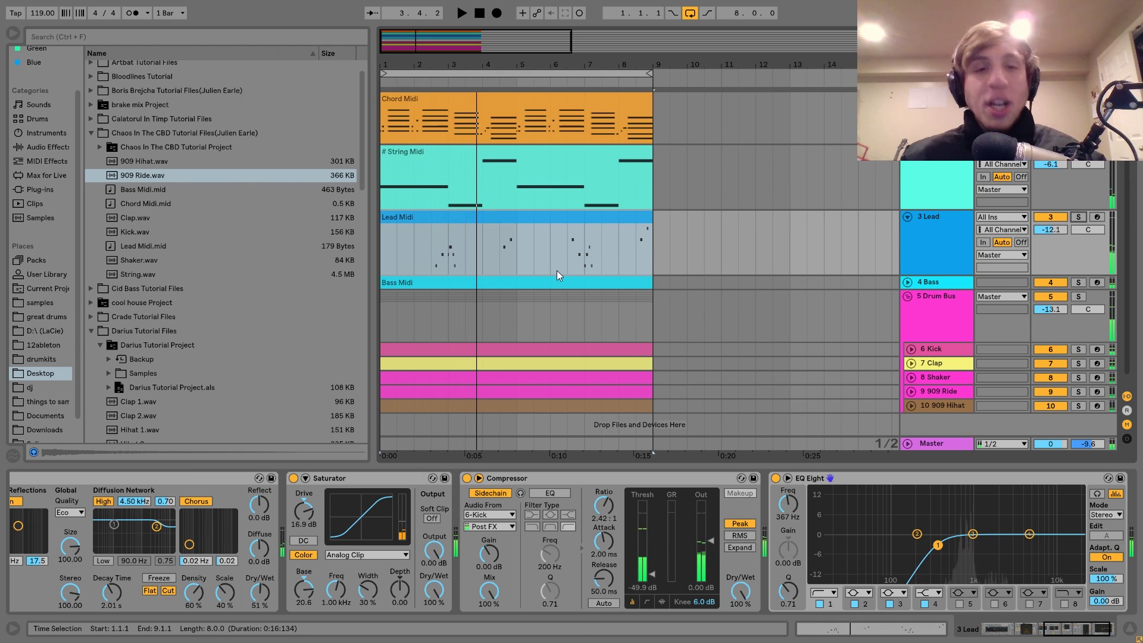
{"action": "left_click", "coordinate": [498, 263]}
{"action": "key", "text": "space"}
{"action": "key", "text": "space"}
{"action": "left_click", "coordinate": [1076, 217]}
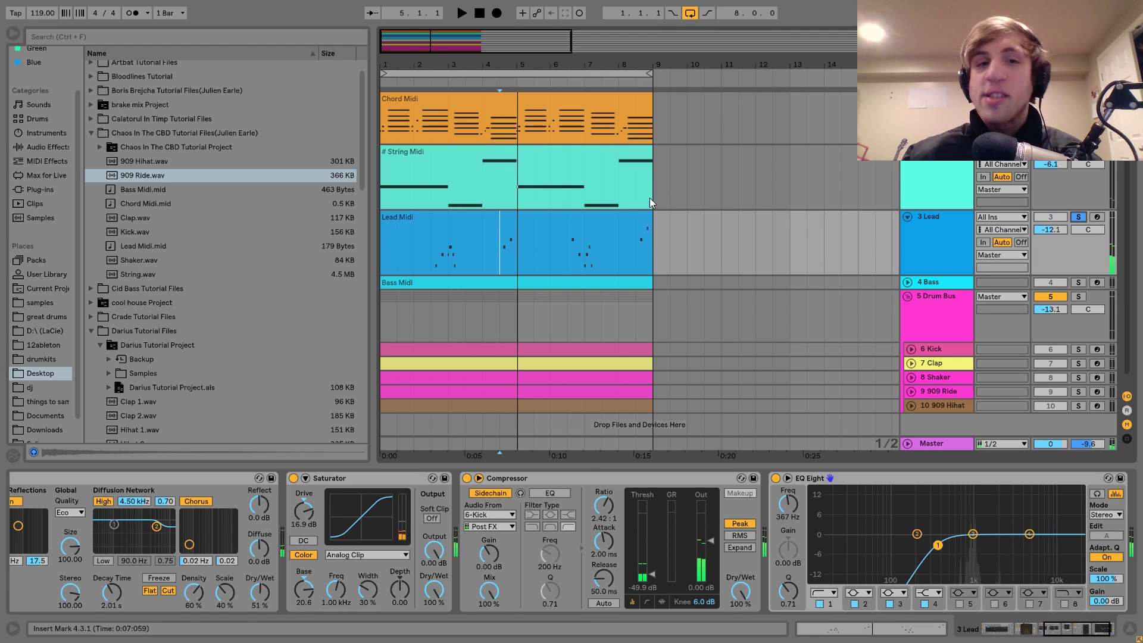
Show the Lead Midi notes and the Lead track's device chain back to the Analog synth and Echo
{"action": "double_click", "coordinate": [491, 225]}
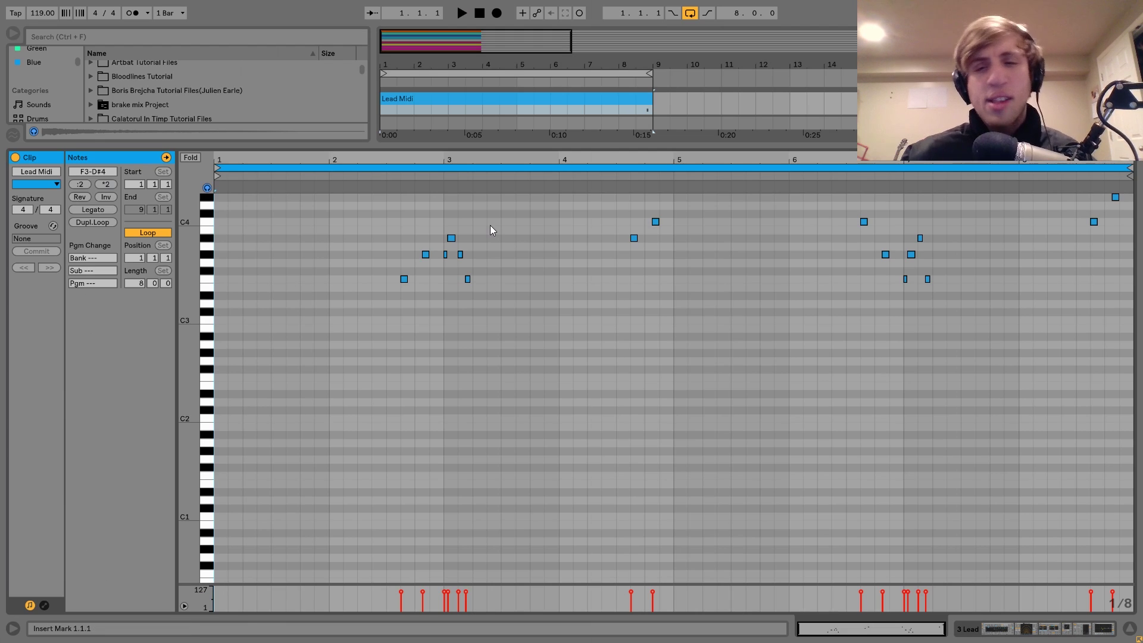
{"action": "left_click", "coordinate": [1037, 629]}
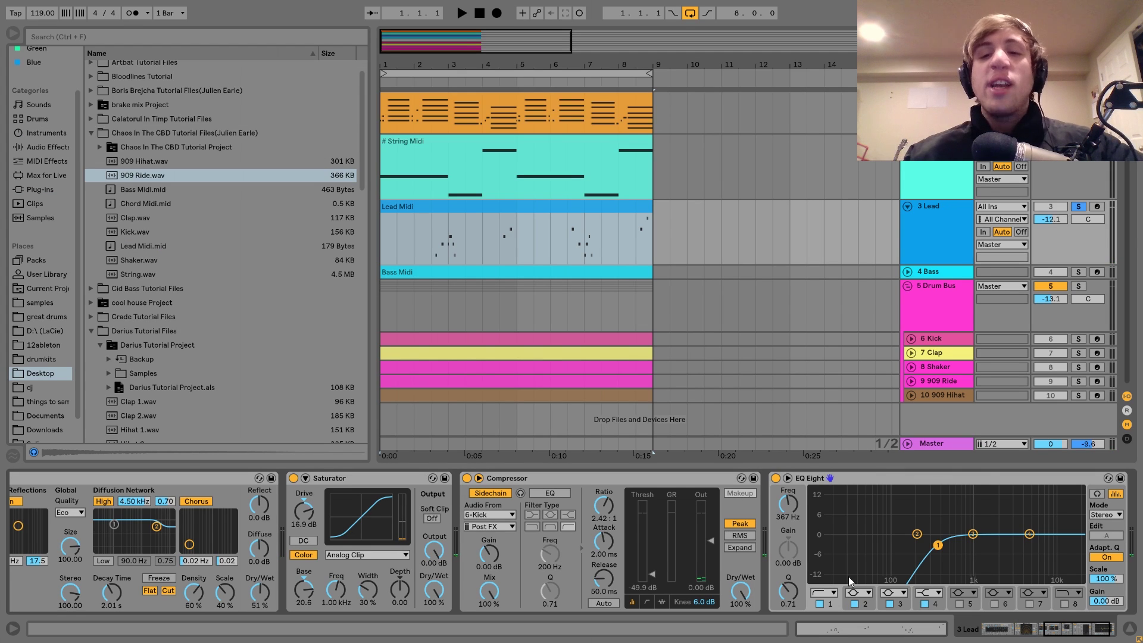
{"action": "scroll", "coordinate": [849, 577], "scroll_direction": "left", "scroll_amount": 8}
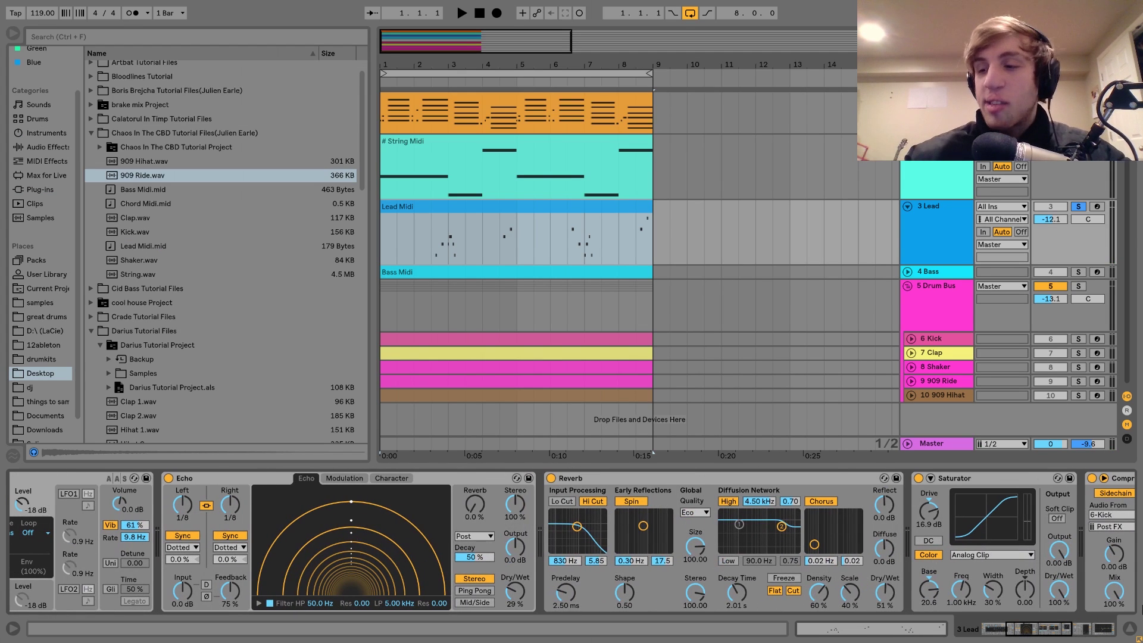
{"action": "scroll", "coordinate": [1004, 574], "scroll_direction": "up", "scroll_amount": 5}
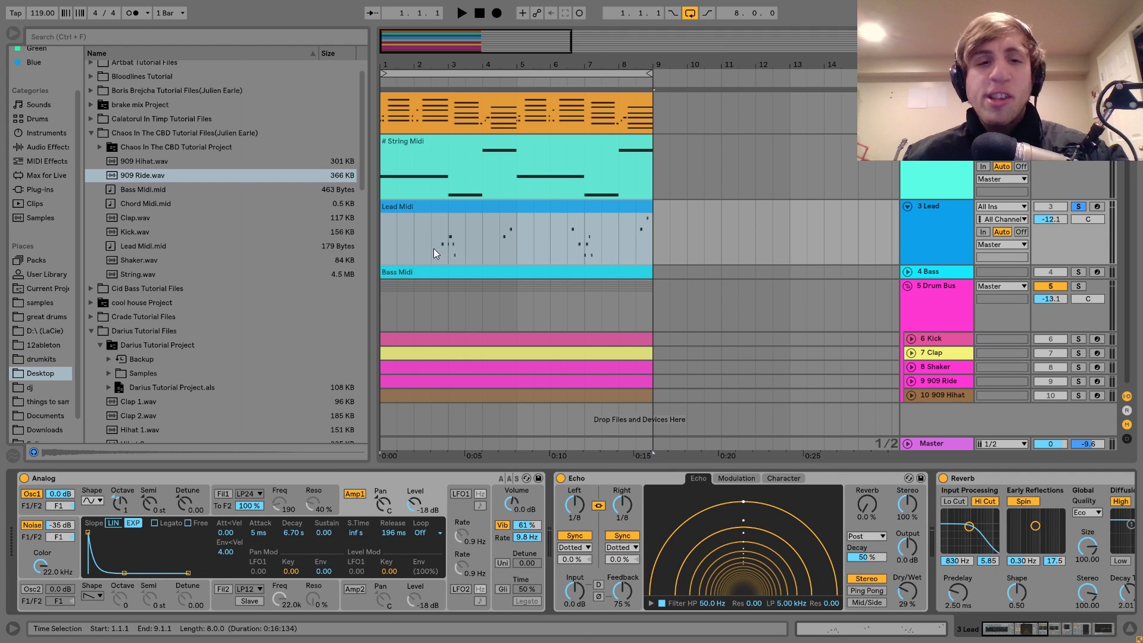
Unsolo the Lead track and play the full mix from position 2.3.1
{"action": "left_click", "coordinate": [1080, 206]}
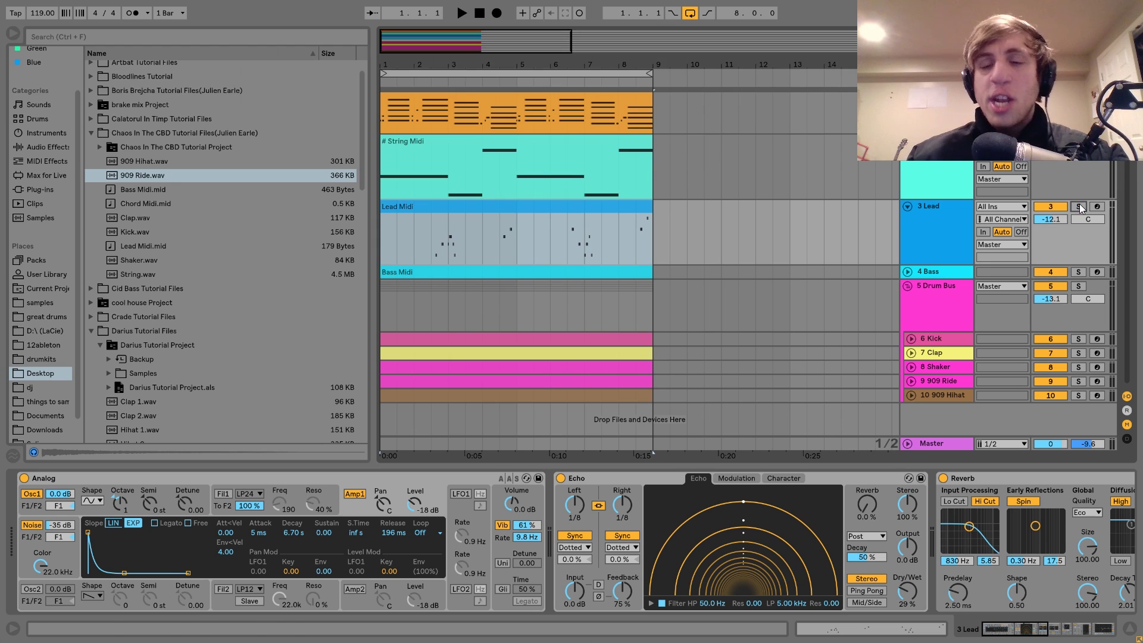
{"action": "left_click", "coordinate": [430, 257]}
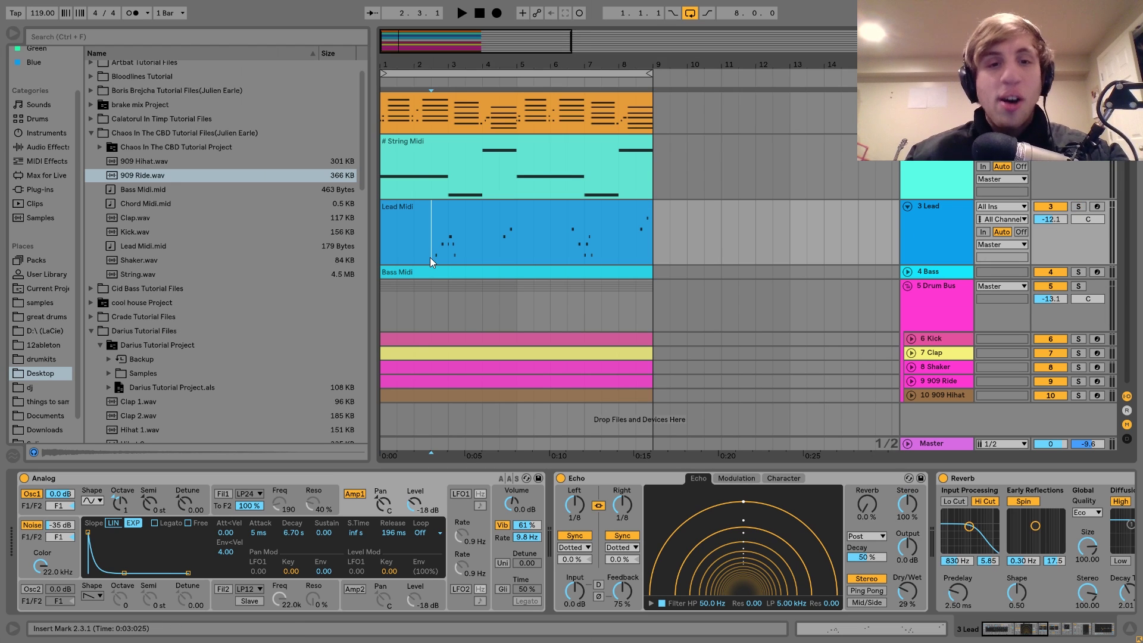
{"action": "key", "text": "space"}
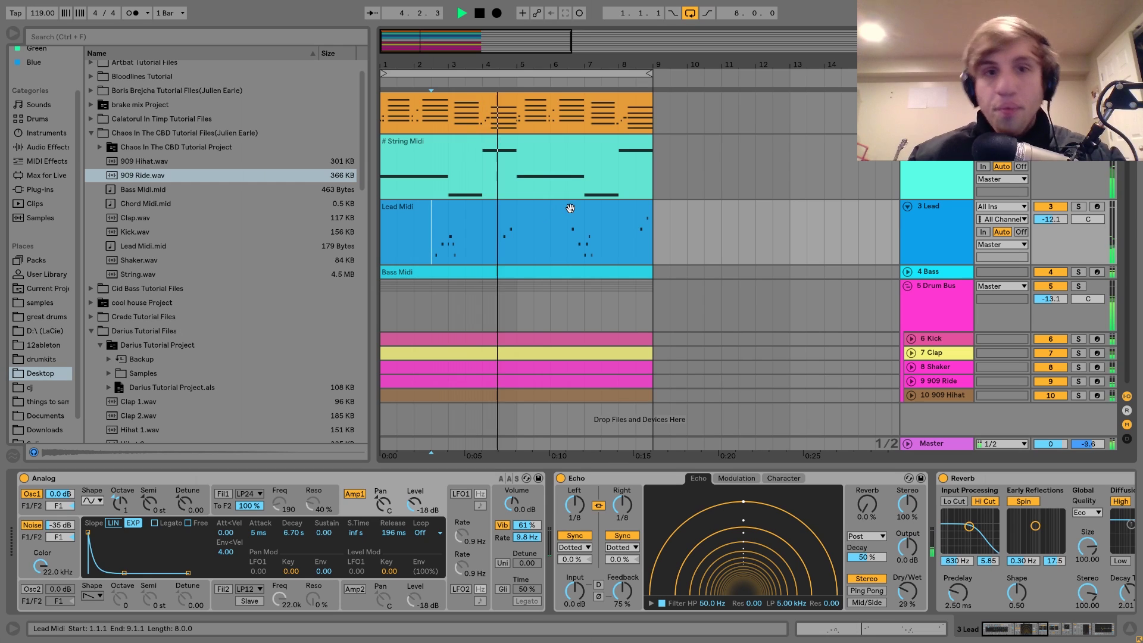
{"action": "key", "text": "space"}
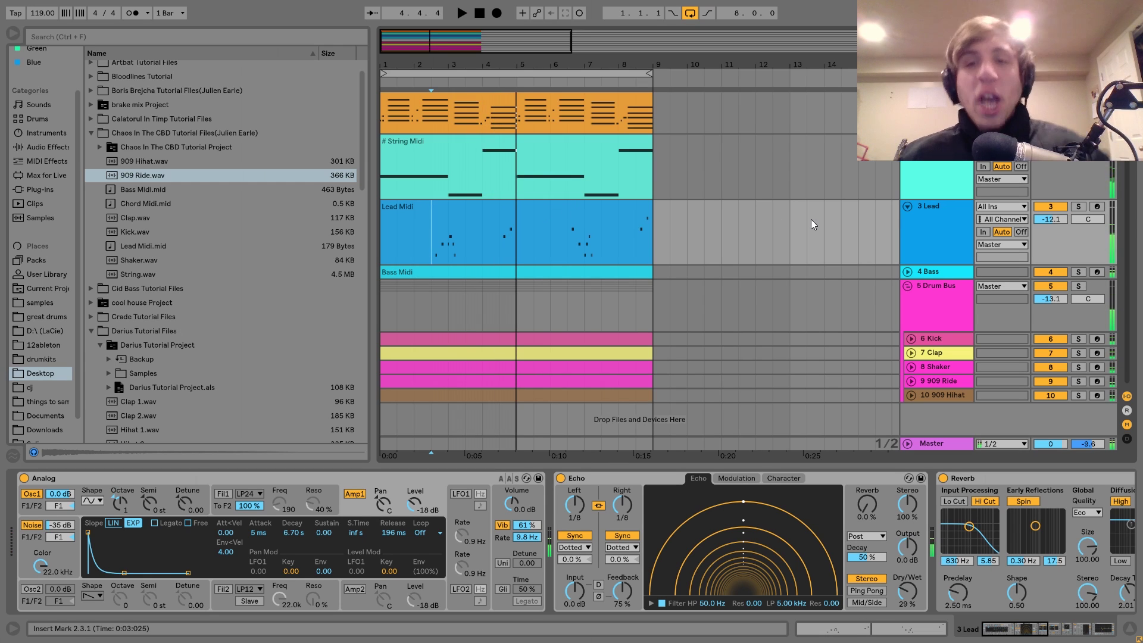
Compare the soloed Lead track with the full mix, playing both from position 3.1.1
{"action": "left_click", "coordinate": [611, 220]}
{"action": "left_click", "coordinate": [1077, 206]}
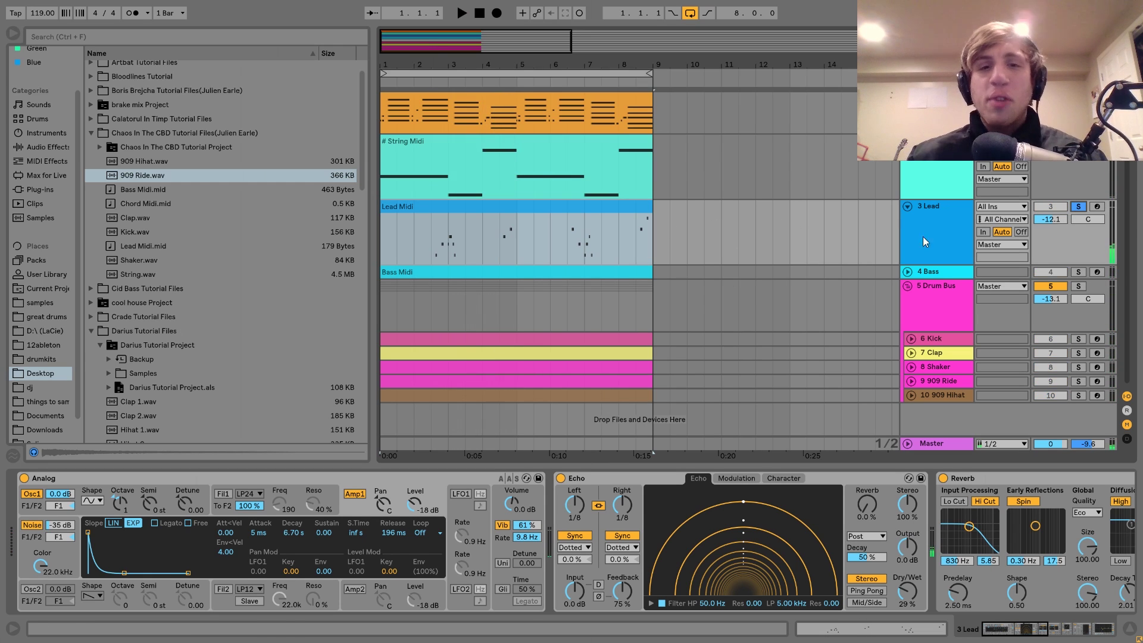
{"action": "left_click", "coordinate": [447, 252]}
{"action": "key", "text": "space"}
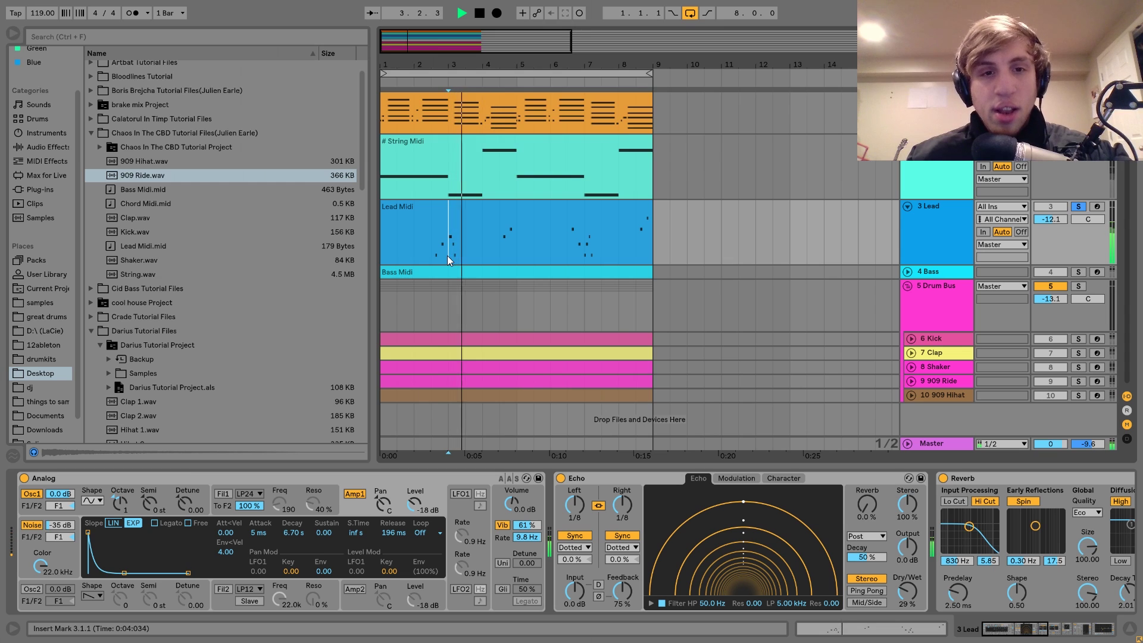
{"action": "key", "text": "space"}
{"action": "left_click", "coordinate": [1079, 206]}
{"action": "key", "text": "space"}
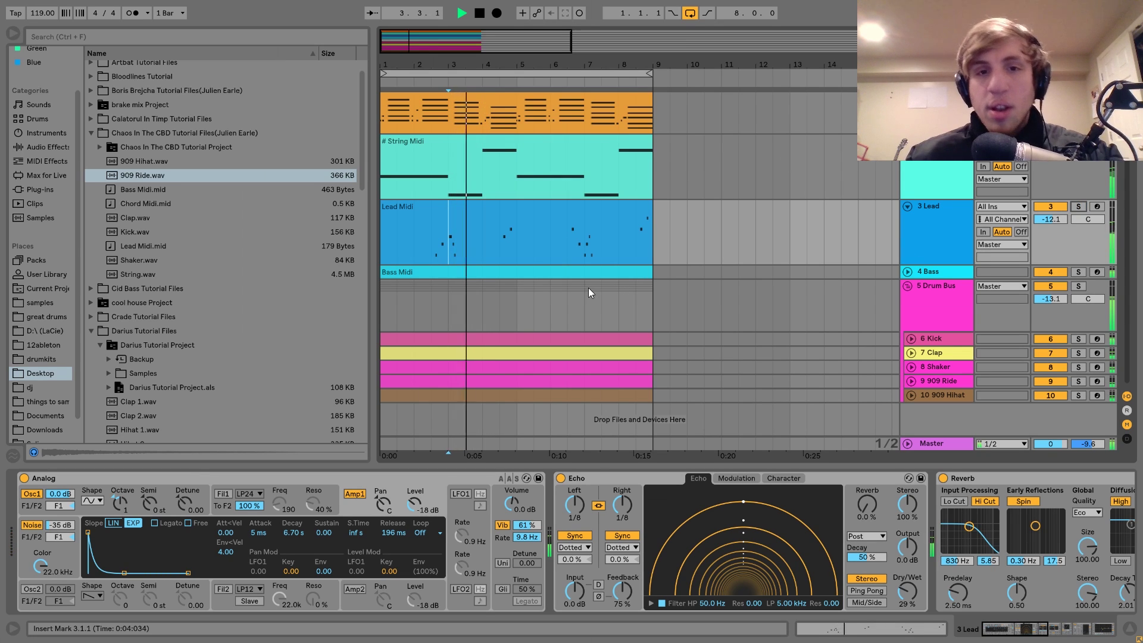
{"action": "key", "text": "space"}
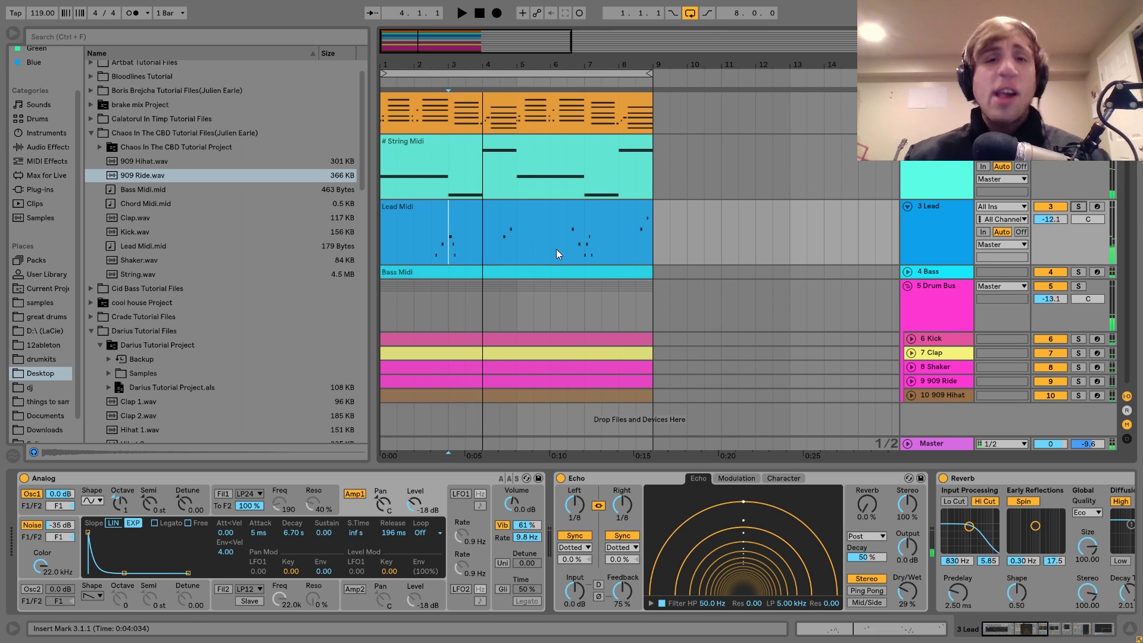
Select the Chord Midi clip and play the loop from the start, ending with all tracks audible
{"action": "left_click", "coordinate": [562, 206]}
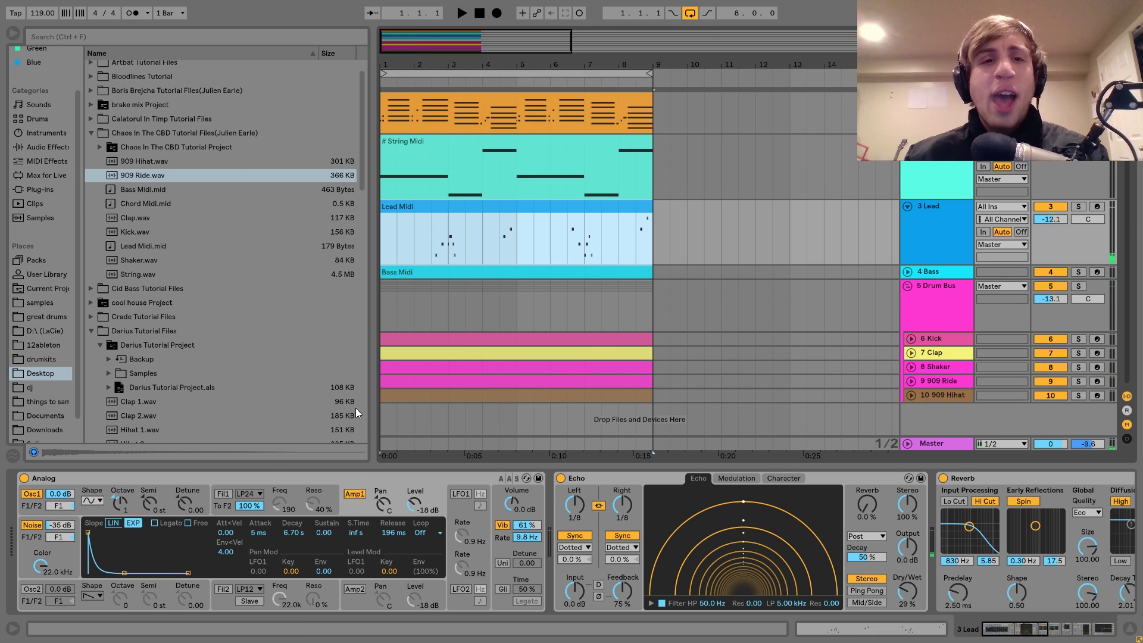
{"action": "scroll", "coordinate": [355, 408], "scroll_direction": "up", "scroll_amount": 1}
{"action": "scroll", "coordinate": [549, 192], "scroll_direction": "up", "scroll_amount": 1}
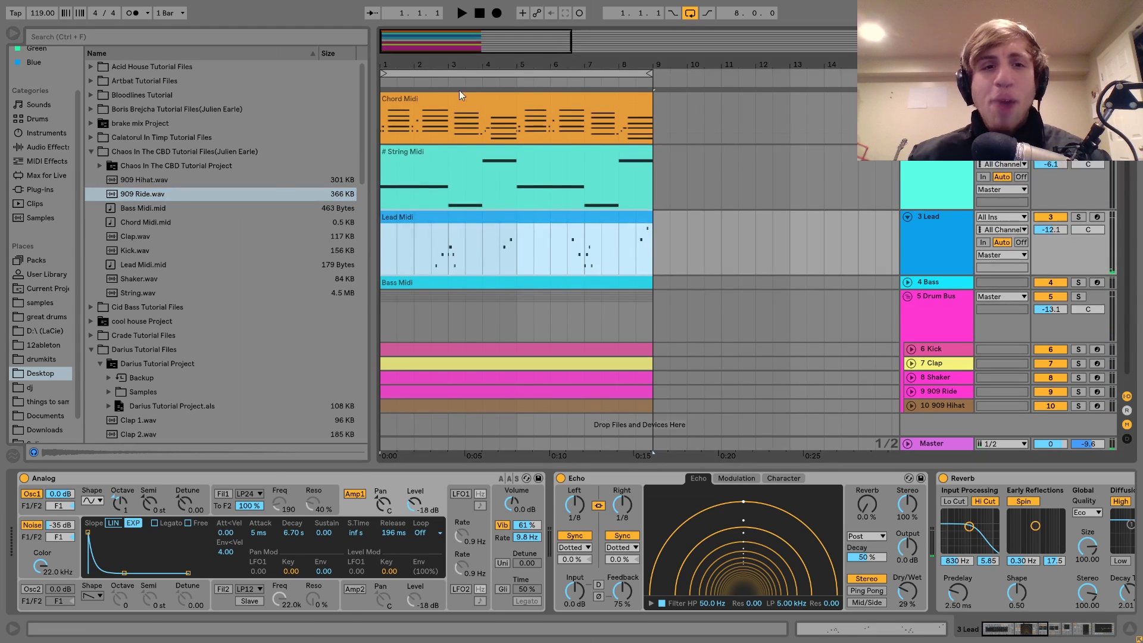
{"action": "left_click", "coordinate": [487, 105]}
{"action": "key", "text": "space"}
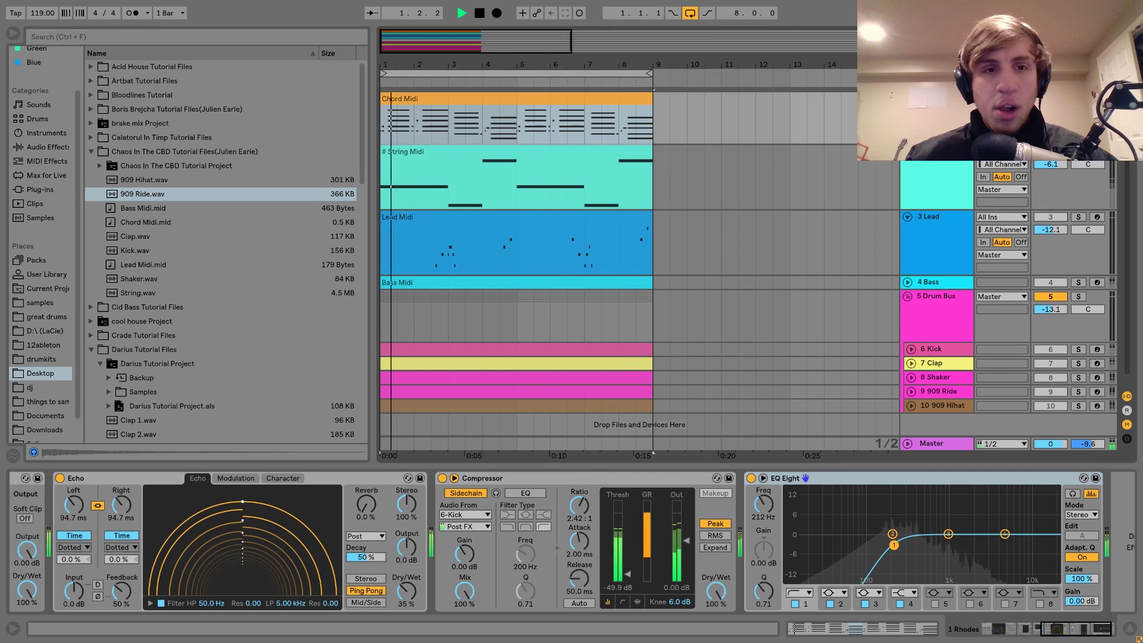
{"action": "key", "text": "space"}
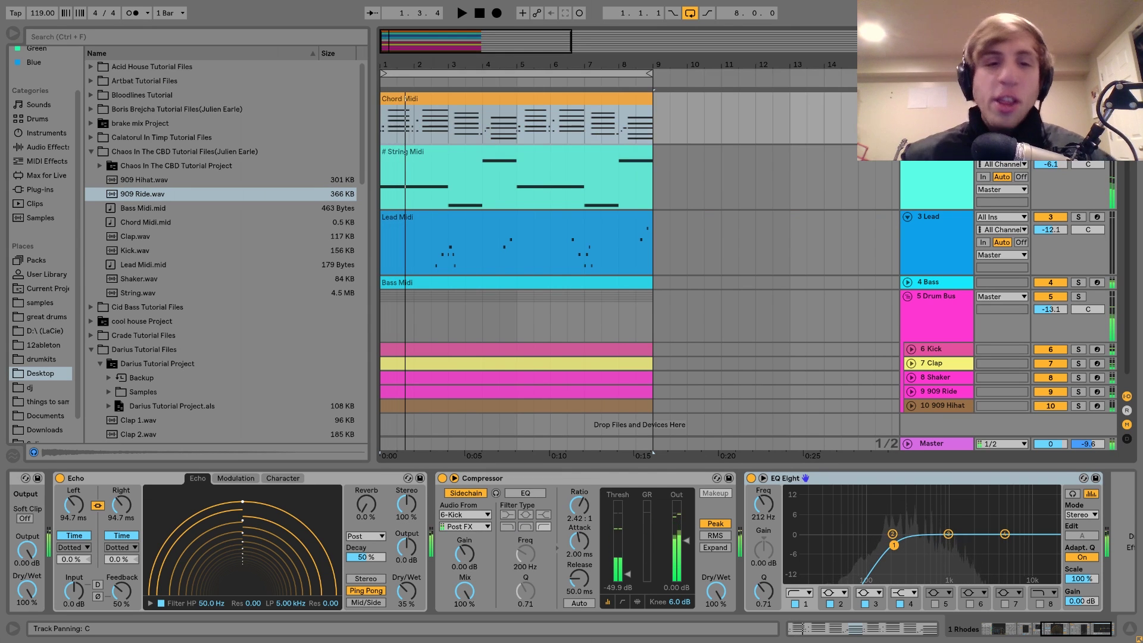
Audition the first Lead Midi phrase in the full mix from position 2.3.1
{"action": "left_click", "coordinate": [430, 263]}
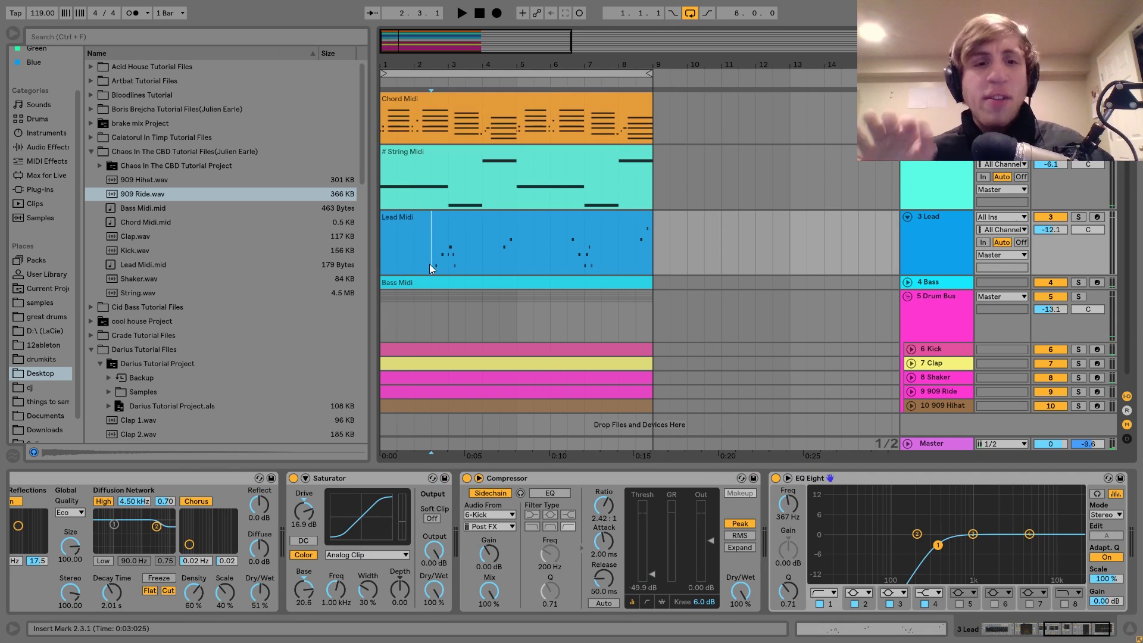
{"action": "key", "text": "space"}
{"action": "key", "text": "space"}
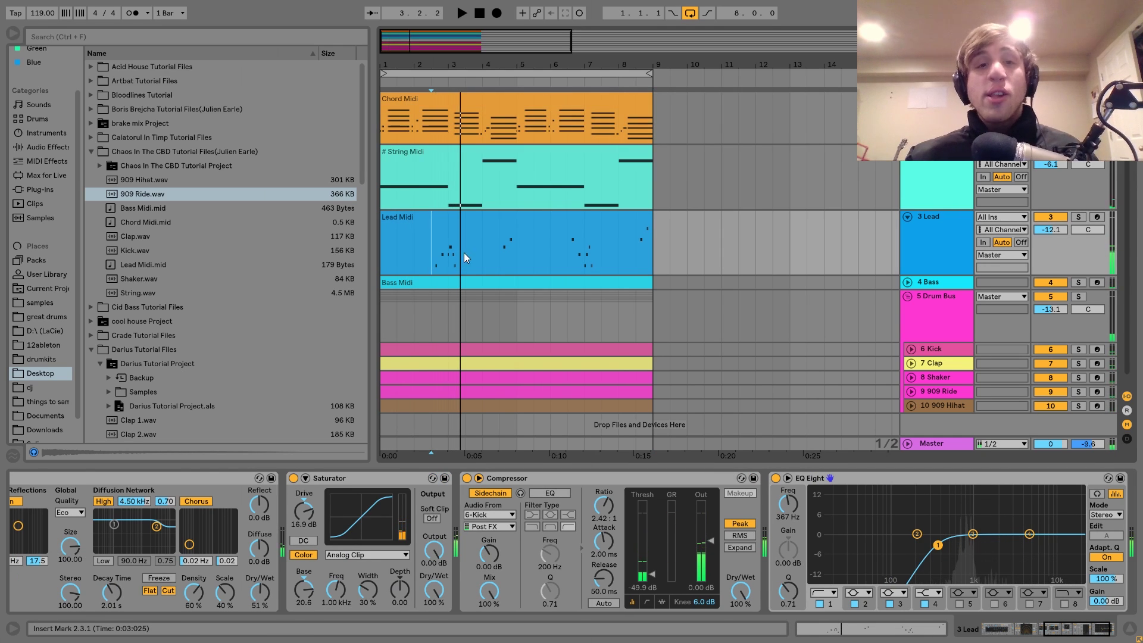
Examine the Lead Midi clip's first two notes, selecting each in turn, and return to the track's devices
{"action": "double_click", "coordinate": [470, 220]}
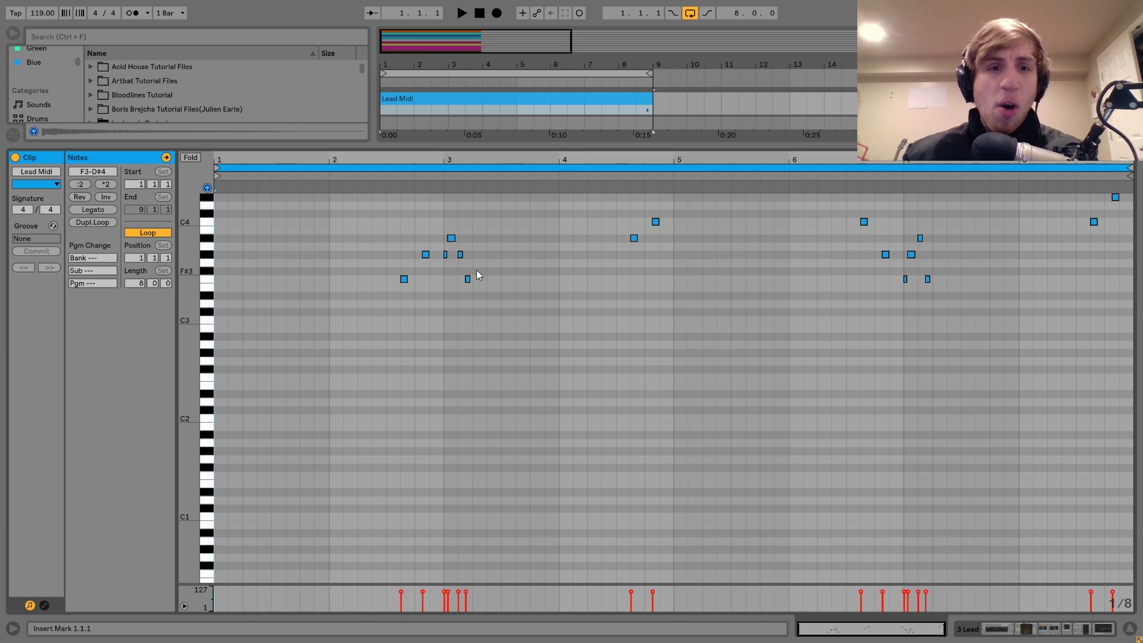
{"action": "left_click", "coordinate": [402, 279]}
{"action": "left_click", "coordinate": [424, 255]}
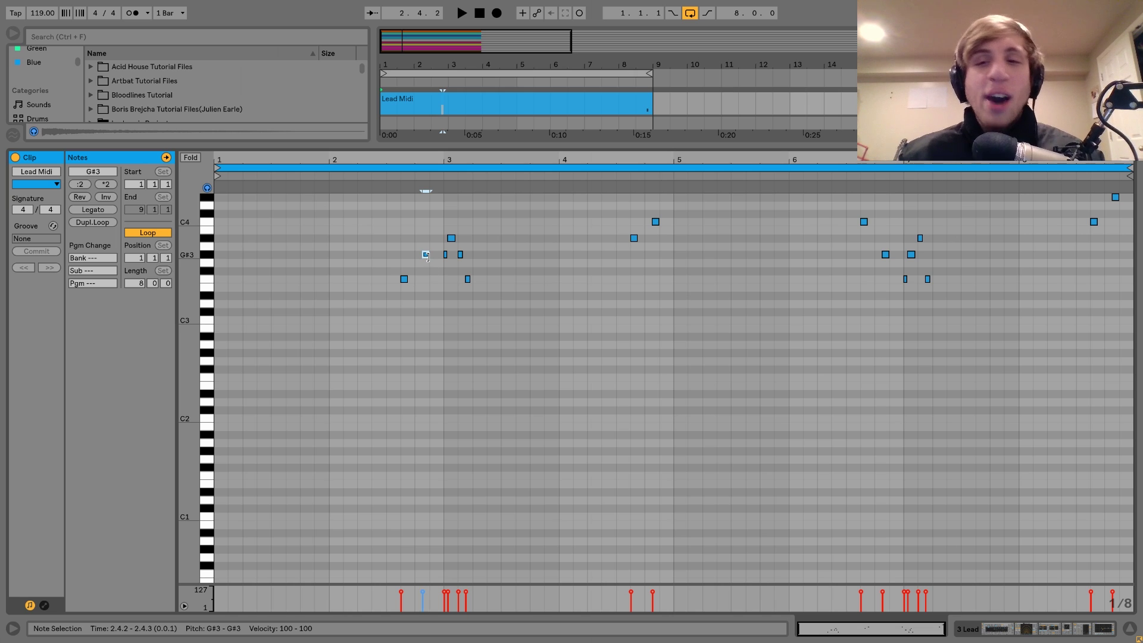
{"action": "left_click", "coordinate": [1065, 633]}
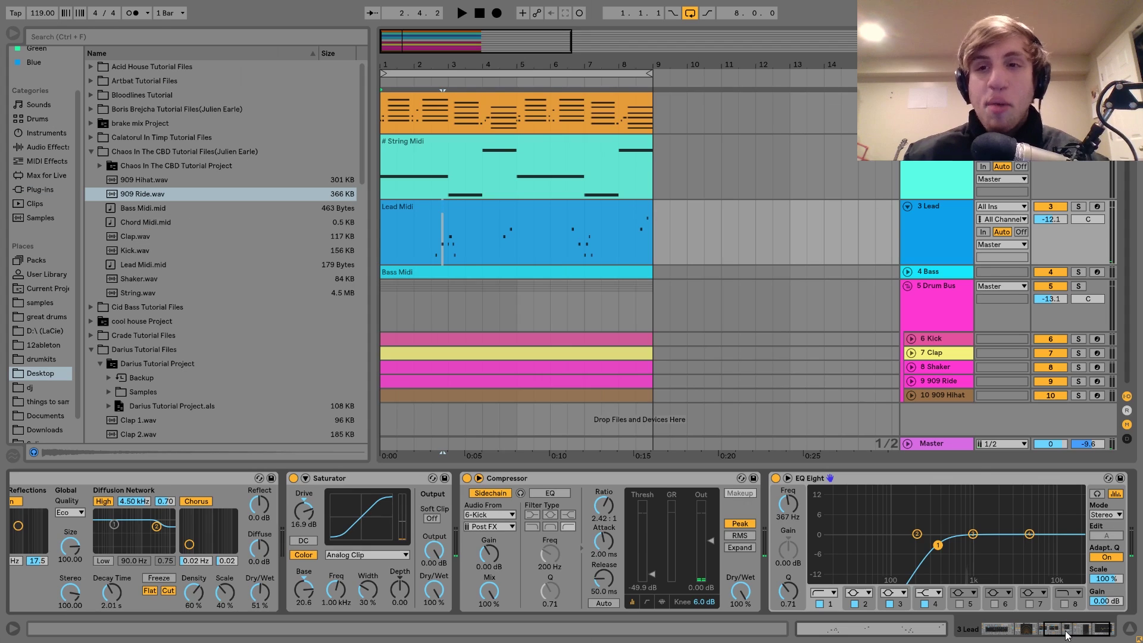
Solo the Lead track and play its opening phrase from position 2.3.1
{"action": "left_click", "coordinate": [430, 249]}
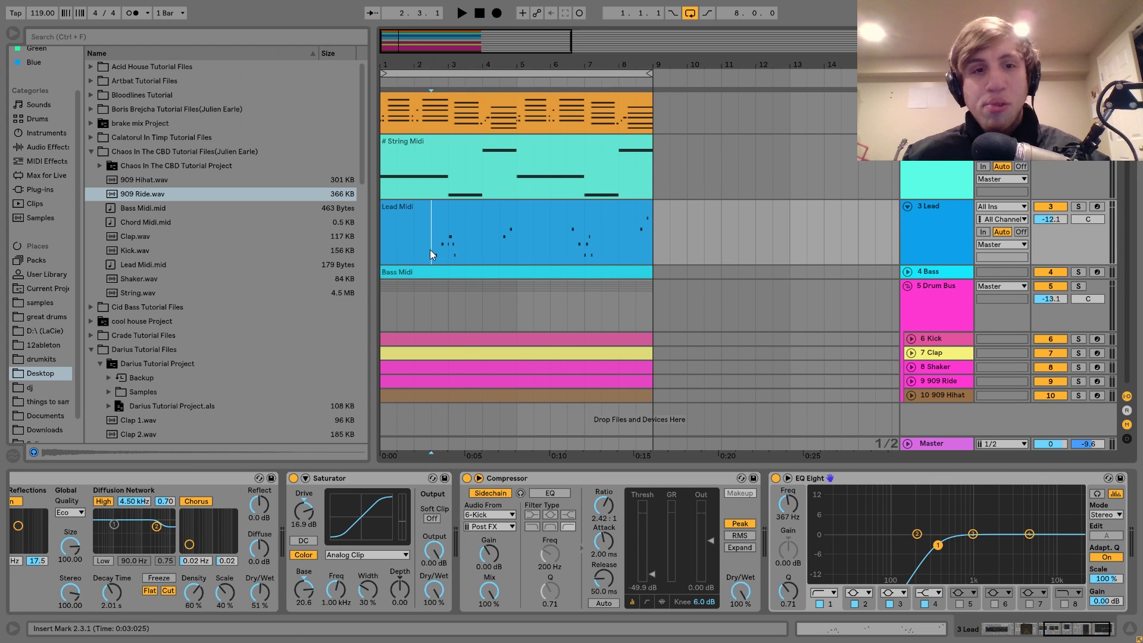
{"action": "left_click", "coordinate": [1079, 207]}
{"action": "key", "text": "space"}
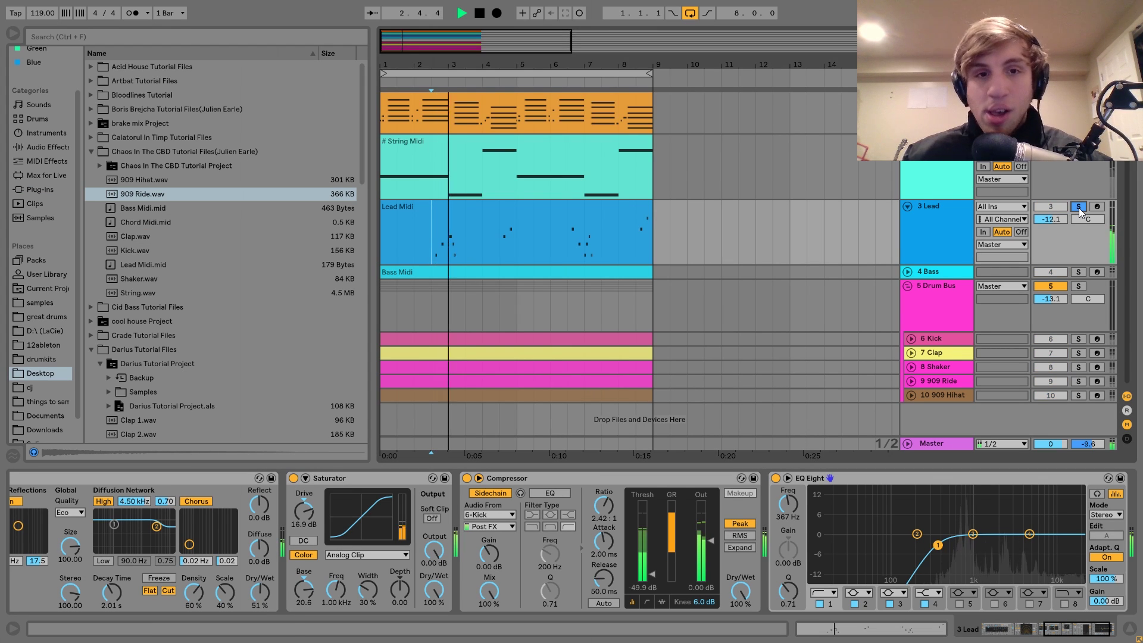
{"action": "key", "text": "space"}
Examine the Lead's Analog synth, showing its Amp1 envelope and global voice settings, and start playing the soloed phrase
{"action": "scroll", "coordinate": [488, 536], "scroll_direction": "left", "scroll_amount": 5}
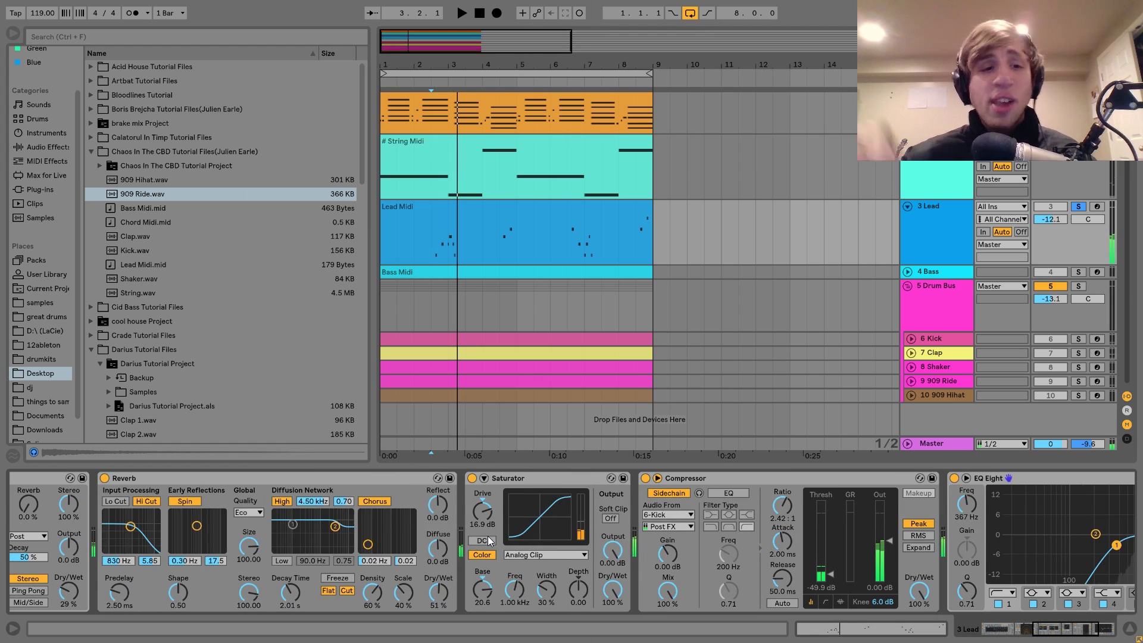
{"action": "scroll", "coordinate": [488, 536], "scroll_direction": "left", "scroll_amount": 3}
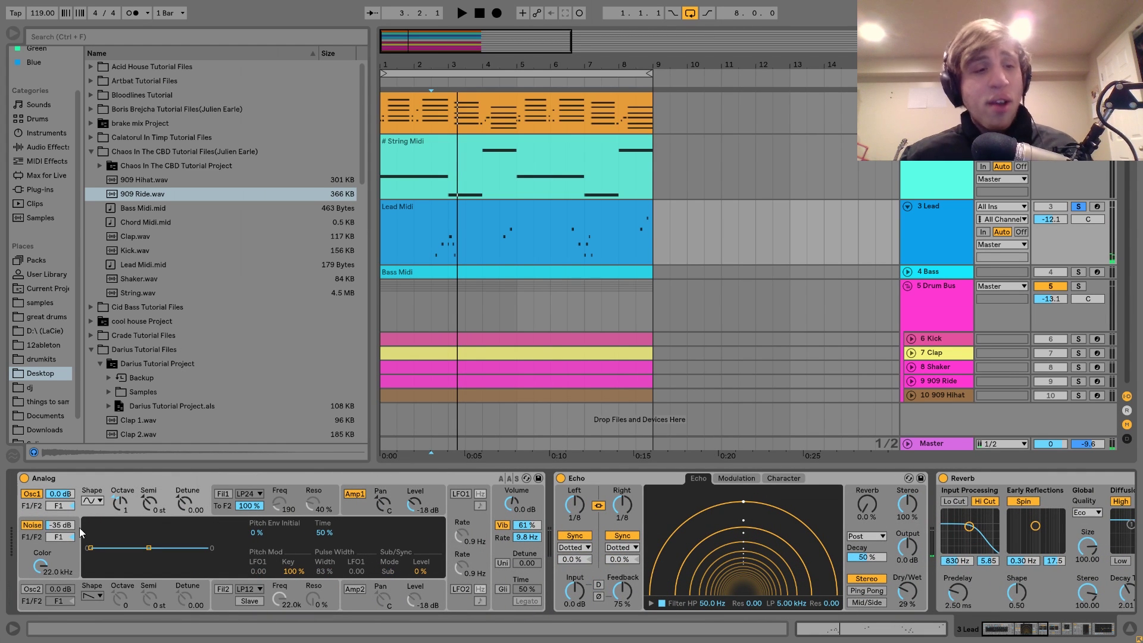
{"action": "left_click", "coordinate": [356, 506]}
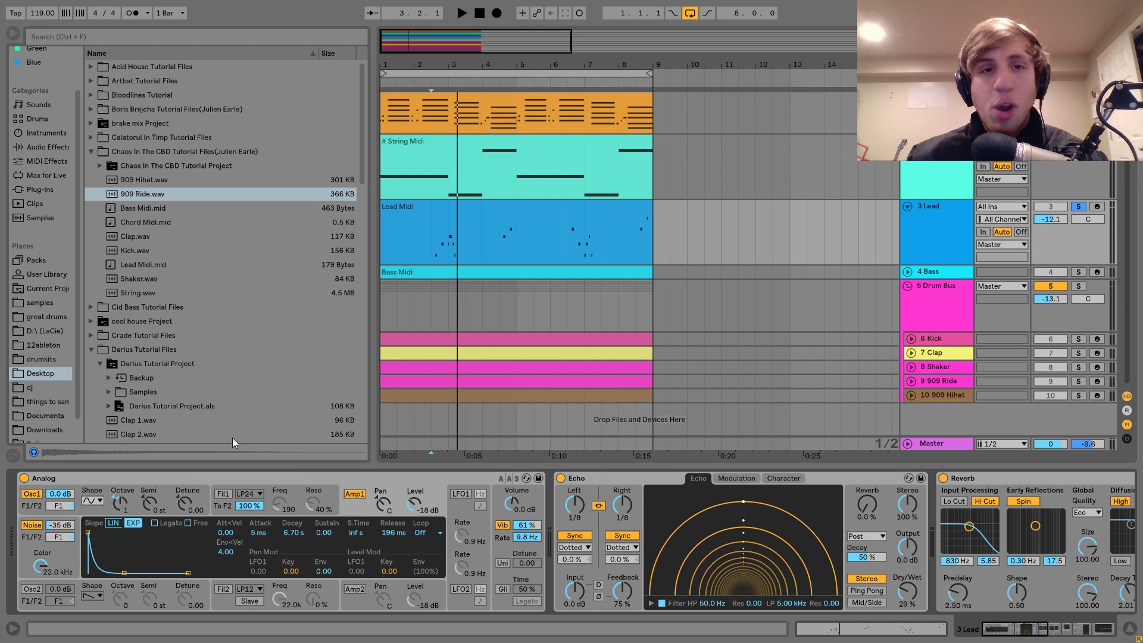
{"action": "left_click", "coordinate": [497, 549]}
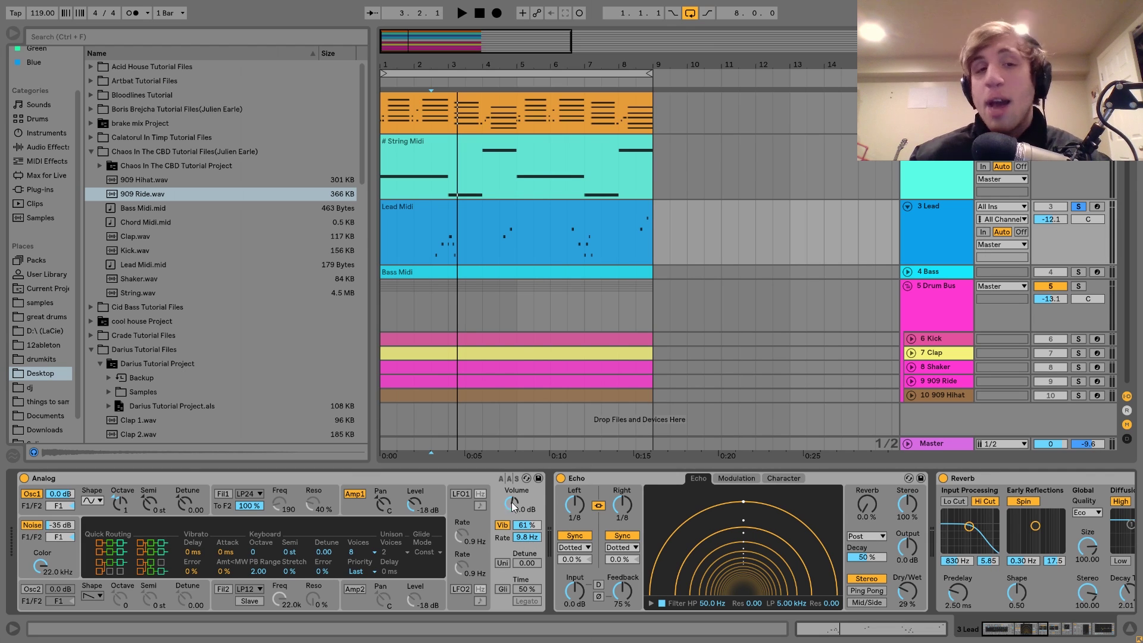
{"action": "key", "text": "space"}
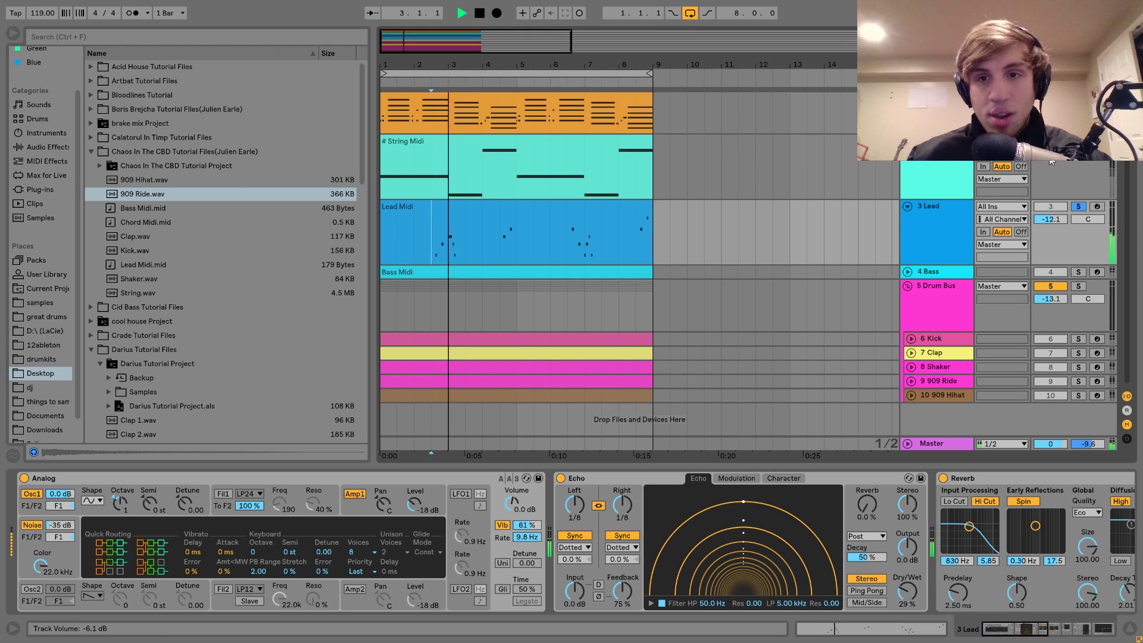
Compare the soloed Lead phrase with the Analog synth's vibrato switched off and switched back on
{"action": "key", "text": "space"}
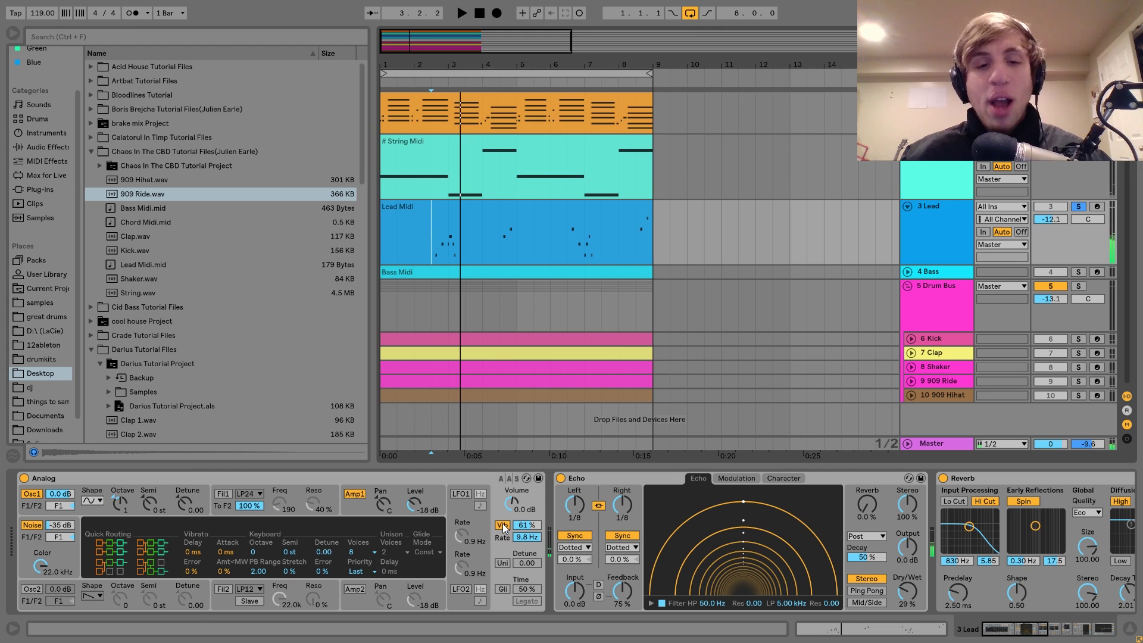
{"action": "key", "text": "space"}
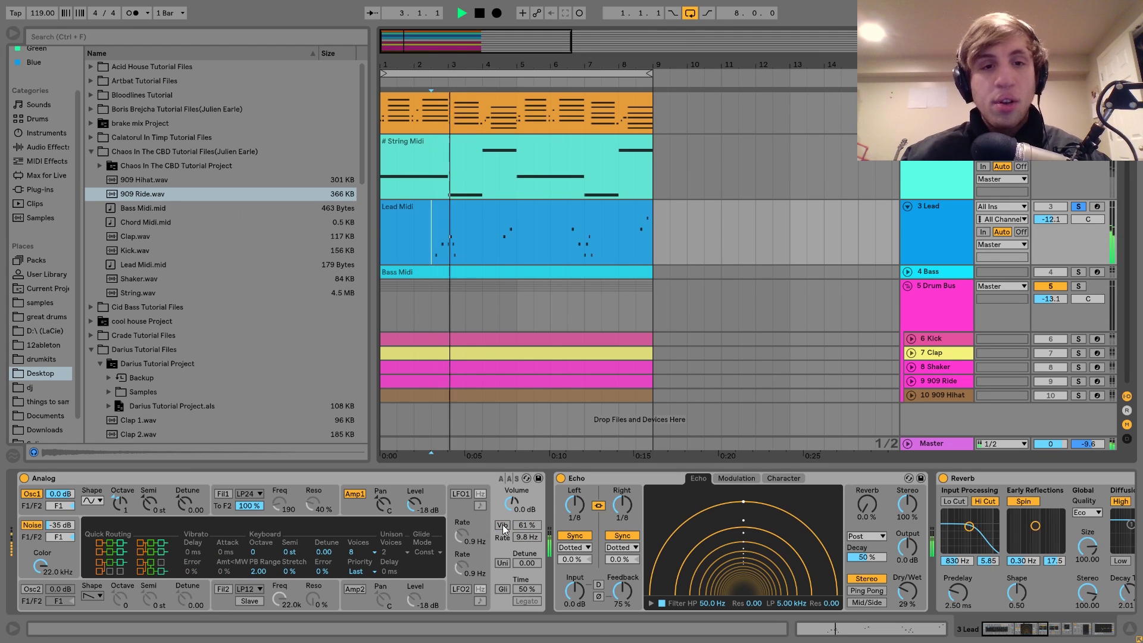
{"action": "key", "text": "space"}
{"action": "left_click", "coordinate": [503, 526]}
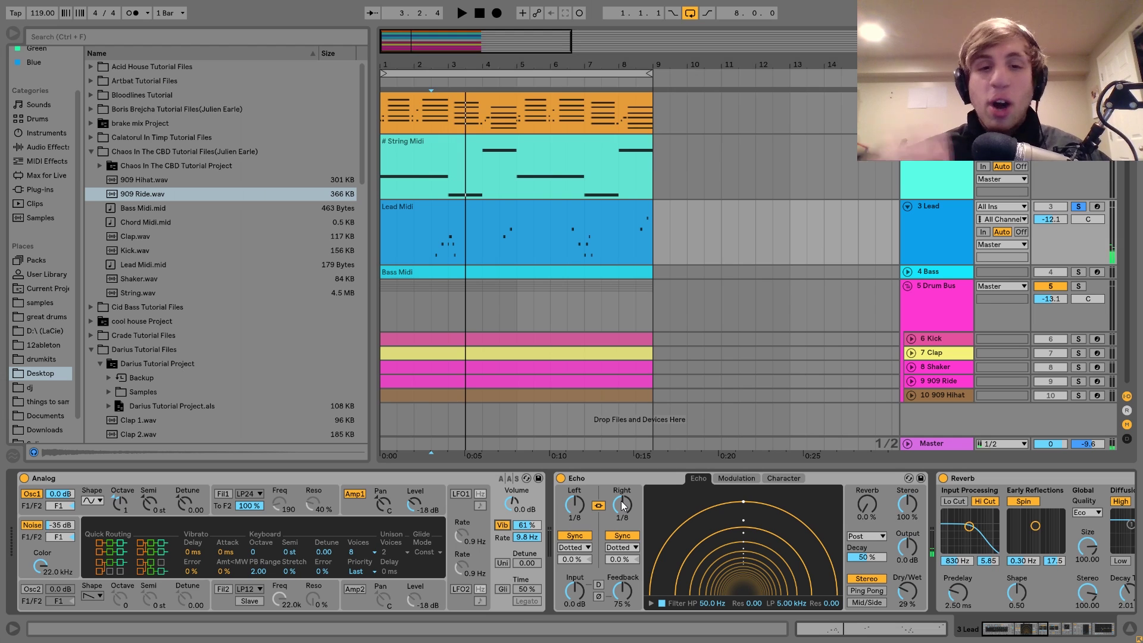
{"action": "key", "text": "space"}
{"action": "key", "text": "space"}
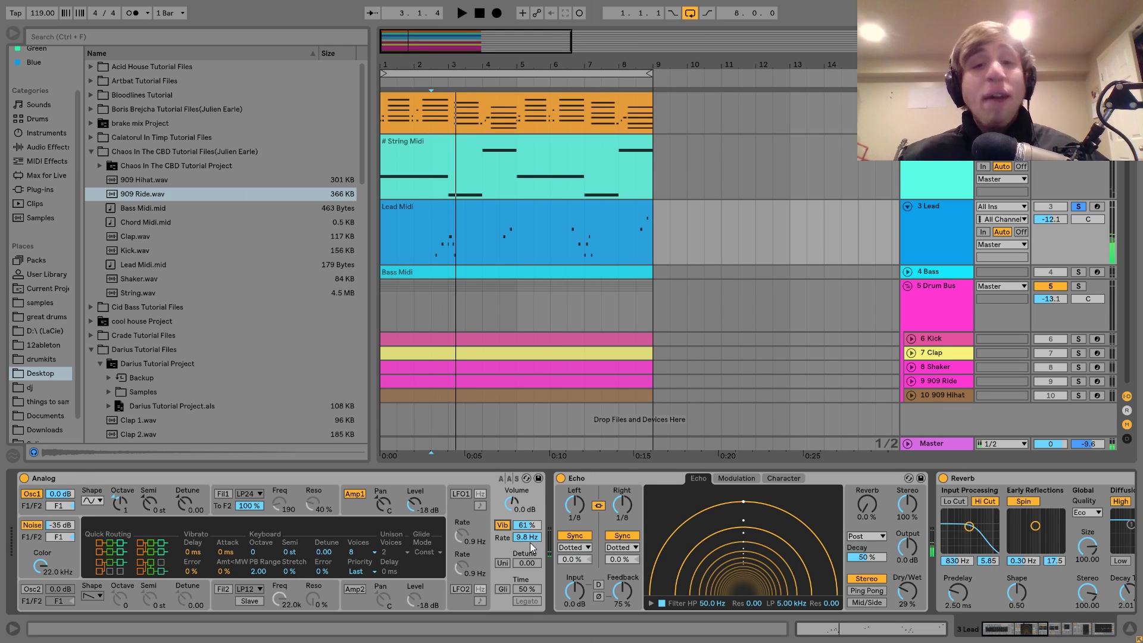
Examine the Lead's Echo settings and play the soloed phrase to hear the delay
{"action": "scroll", "coordinate": [530, 542], "scroll_direction": "right", "scroll_amount": 2}
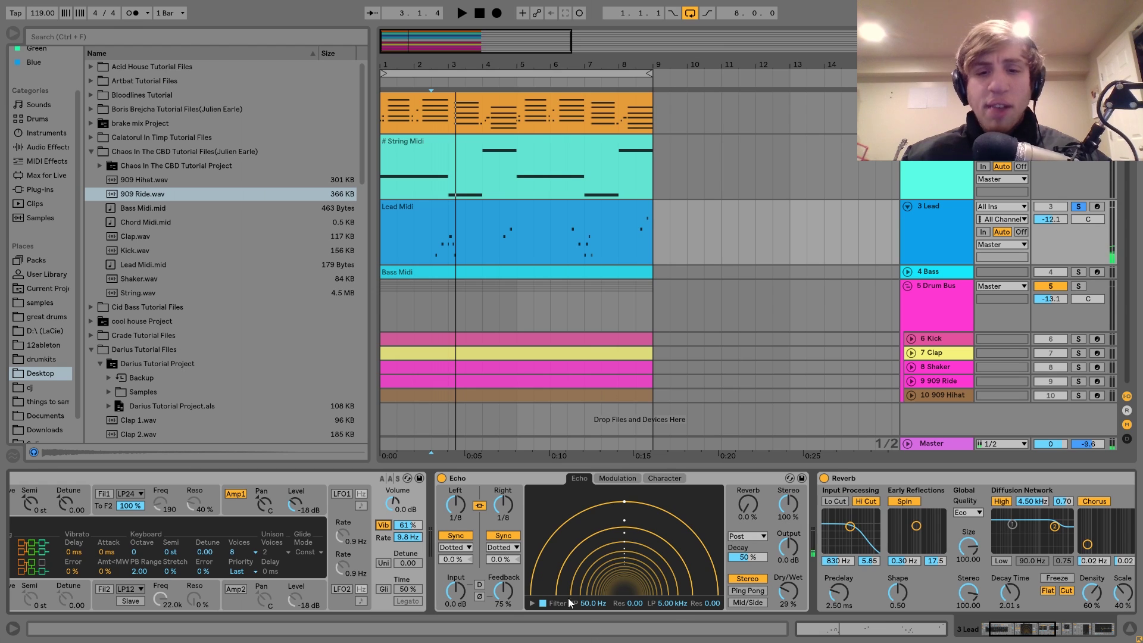
{"action": "scroll", "coordinate": [543, 565], "scroll_direction": "right", "scroll_amount": 1}
{"action": "key", "text": "space"}
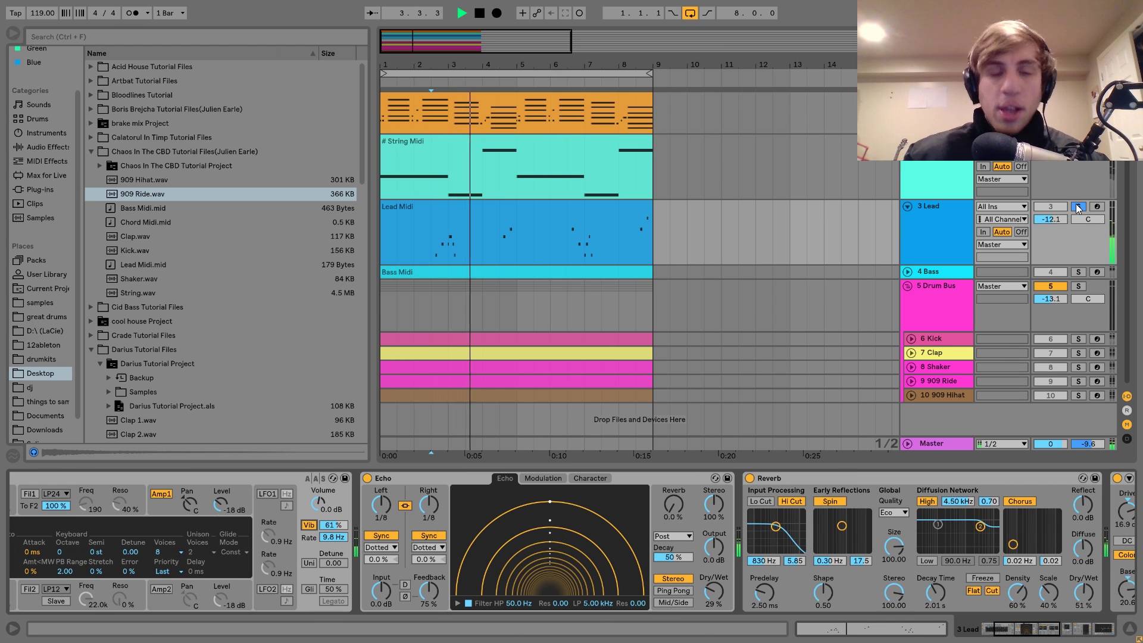
{"action": "key", "text": "space"}
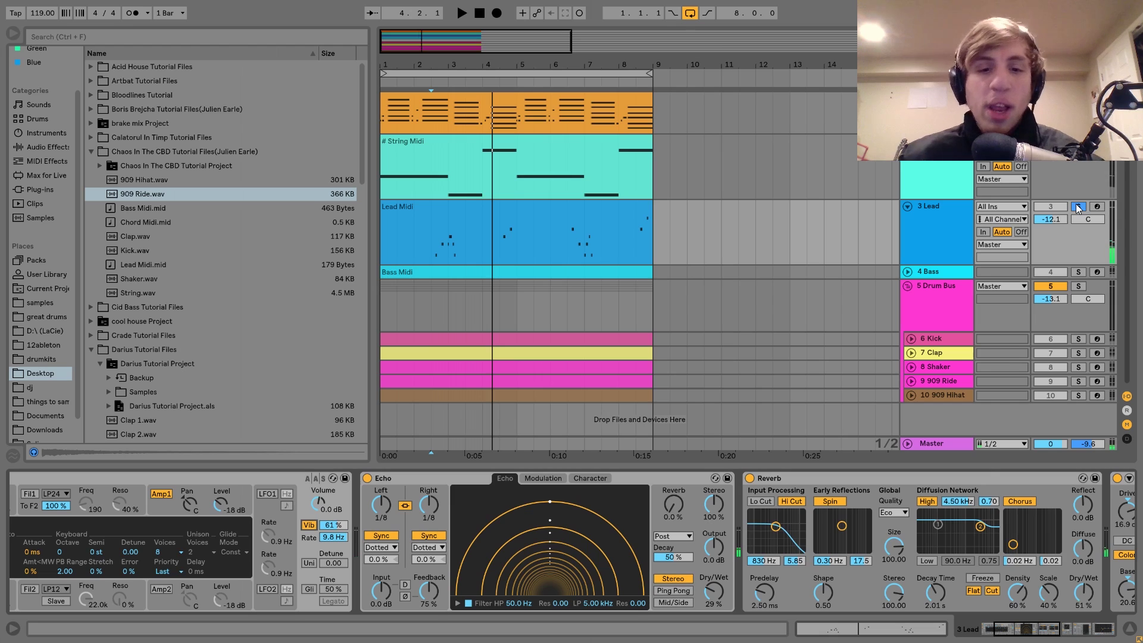
Examine the Lead's Reverb settings and replay the soloed phrase twice to hear the reverb
{"action": "scroll", "coordinate": [747, 523], "scroll_direction": "right", "scroll_amount": 4}
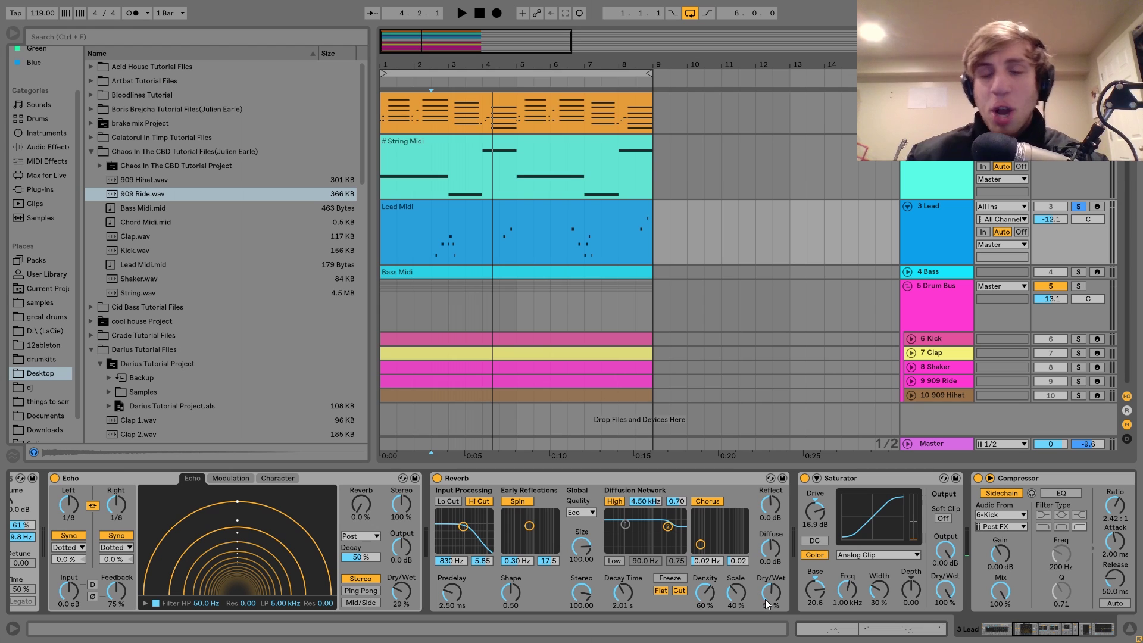
{"action": "key", "text": "space"}
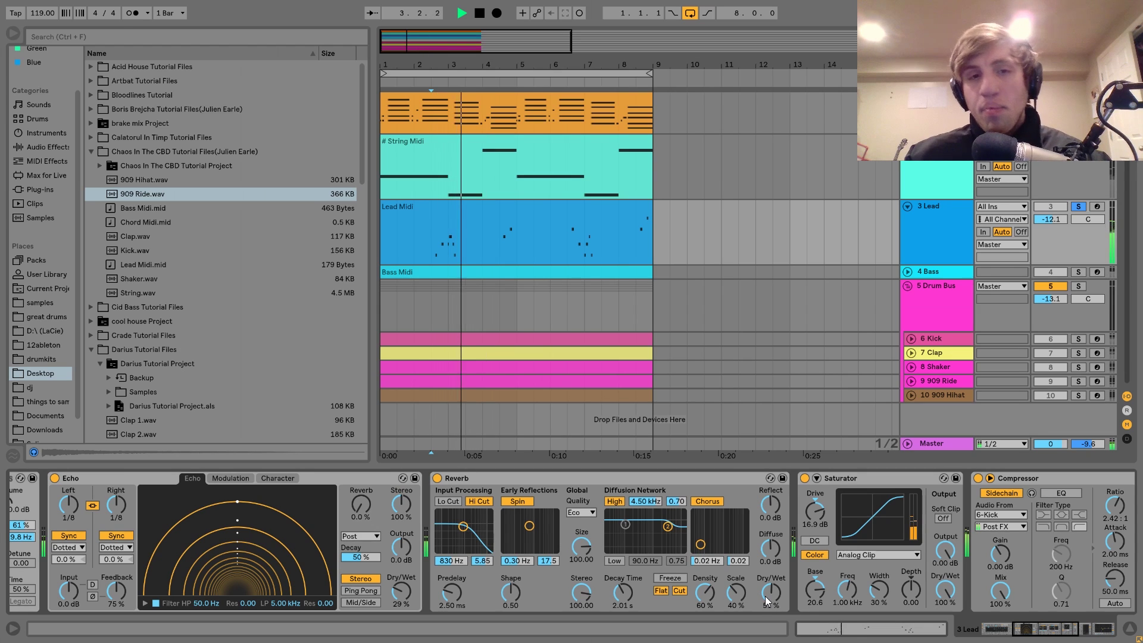
{"action": "key", "text": "space"}
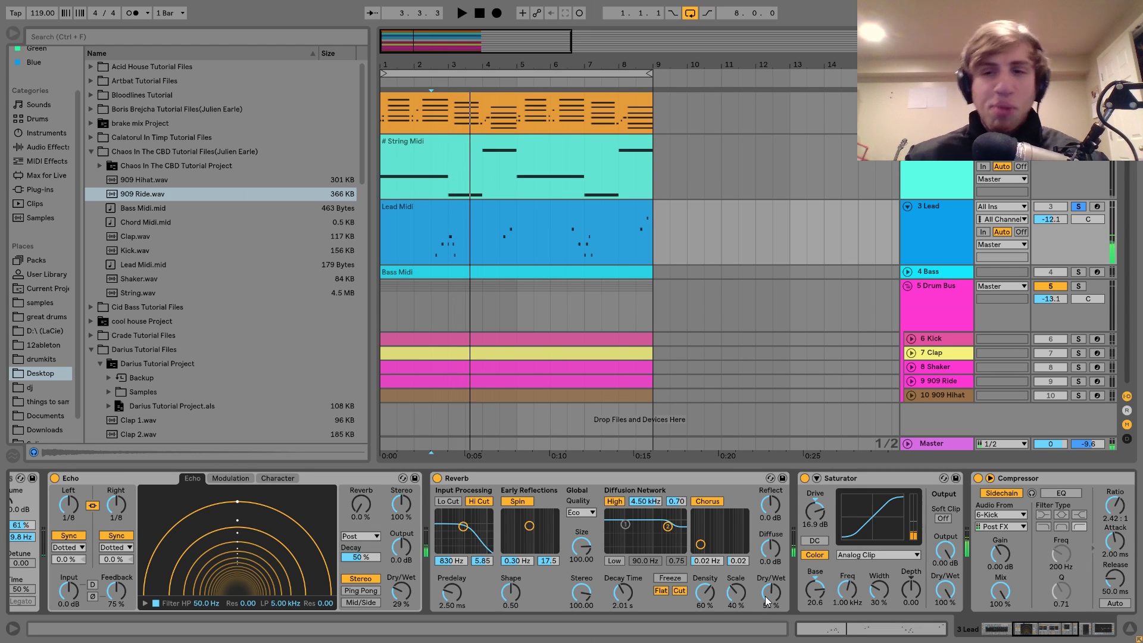
{"action": "key", "text": "space"}
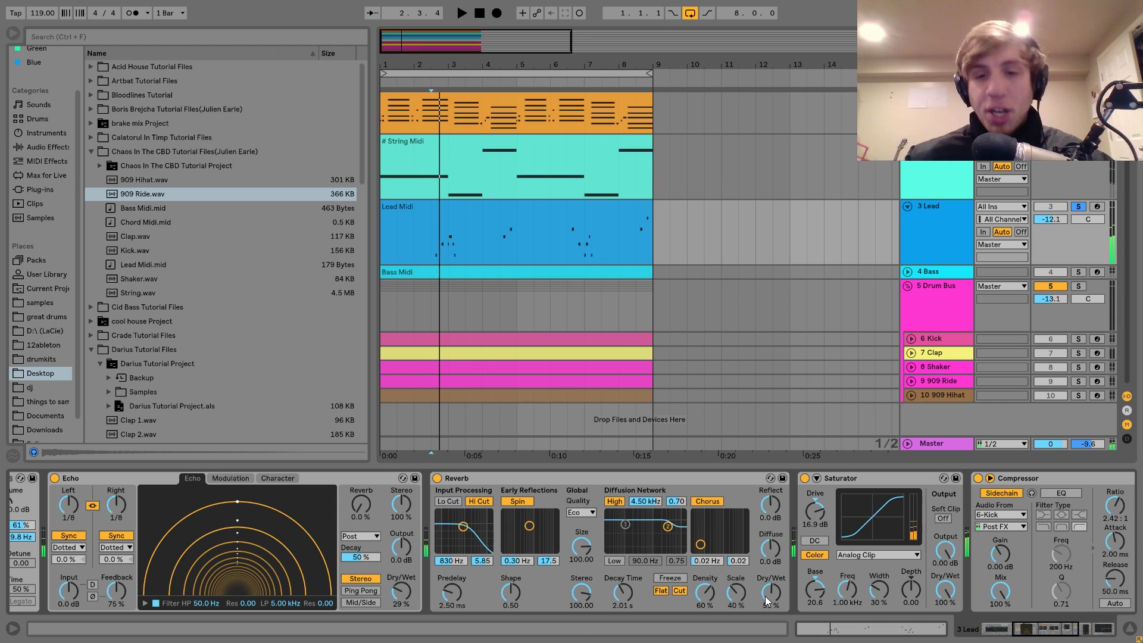
Audition the Lead phrase with the Saturator on and bypassed, and switch the Saturator back on
{"action": "scroll", "coordinate": [646, 555], "scroll_direction": "right", "scroll_amount": 7}
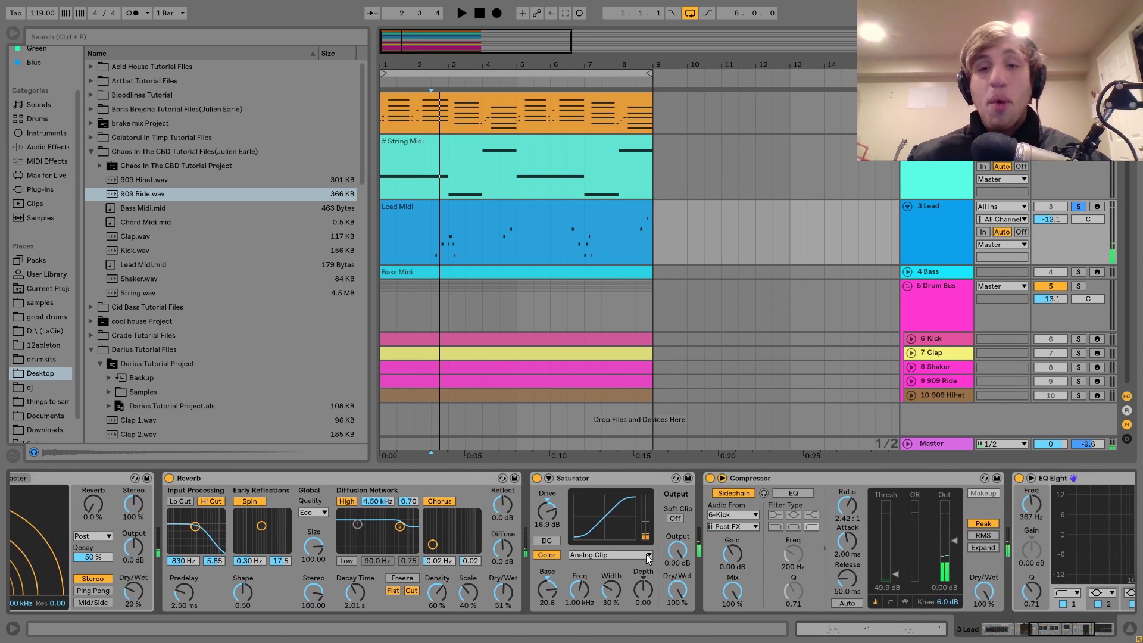
{"action": "left_click", "coordinate": [471, 477]}
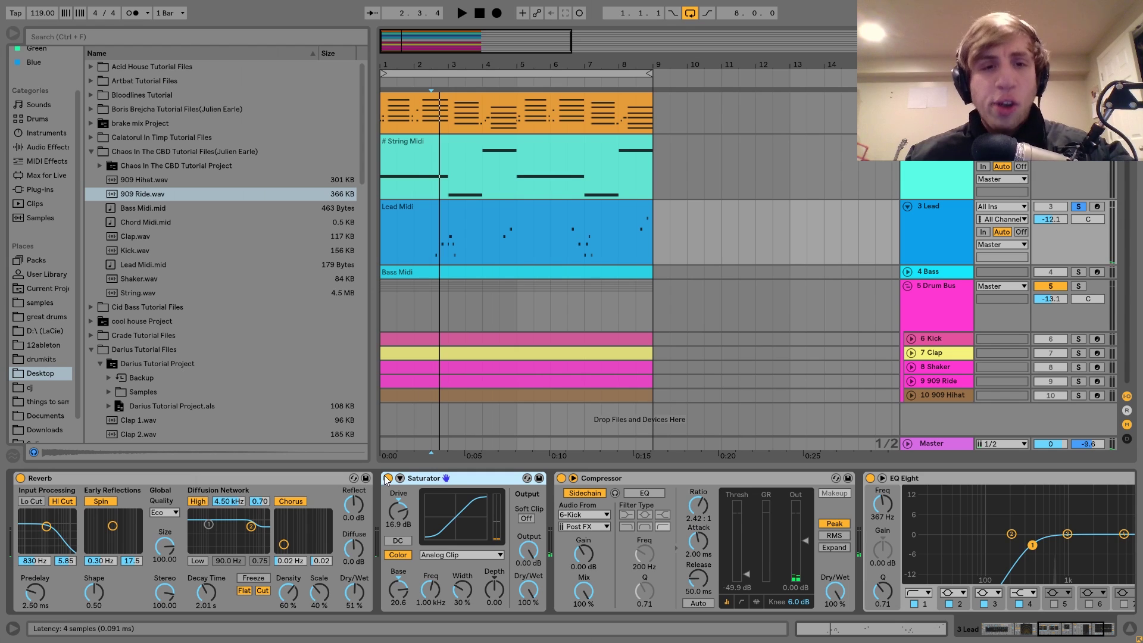
{"action": "key", "text": "space"}
{"action": "key", "text": "space"}
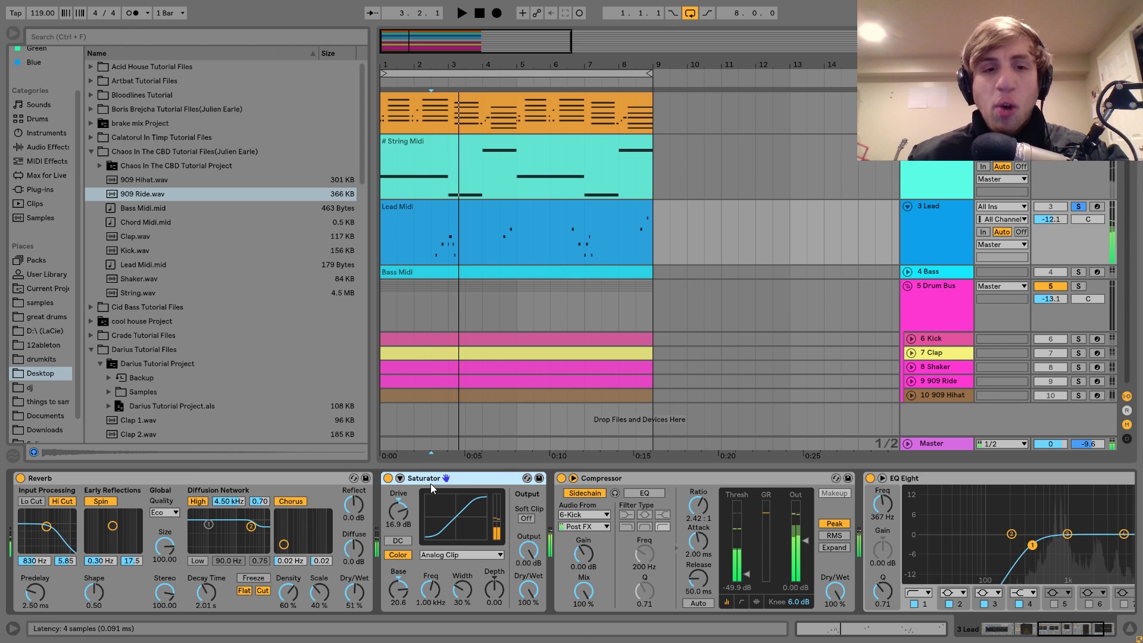
{"action": "left_click", "coordinate": [387, 479]}
{"action": "key", "text": "space"}
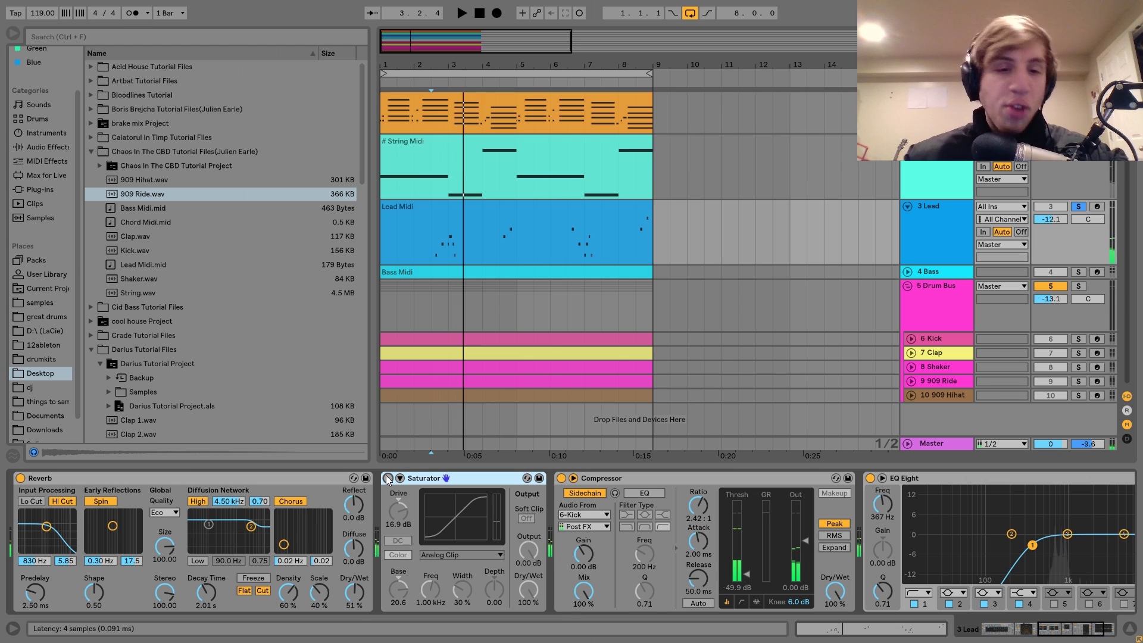
{"action": "left_click", "coordinate": [387, 478]}
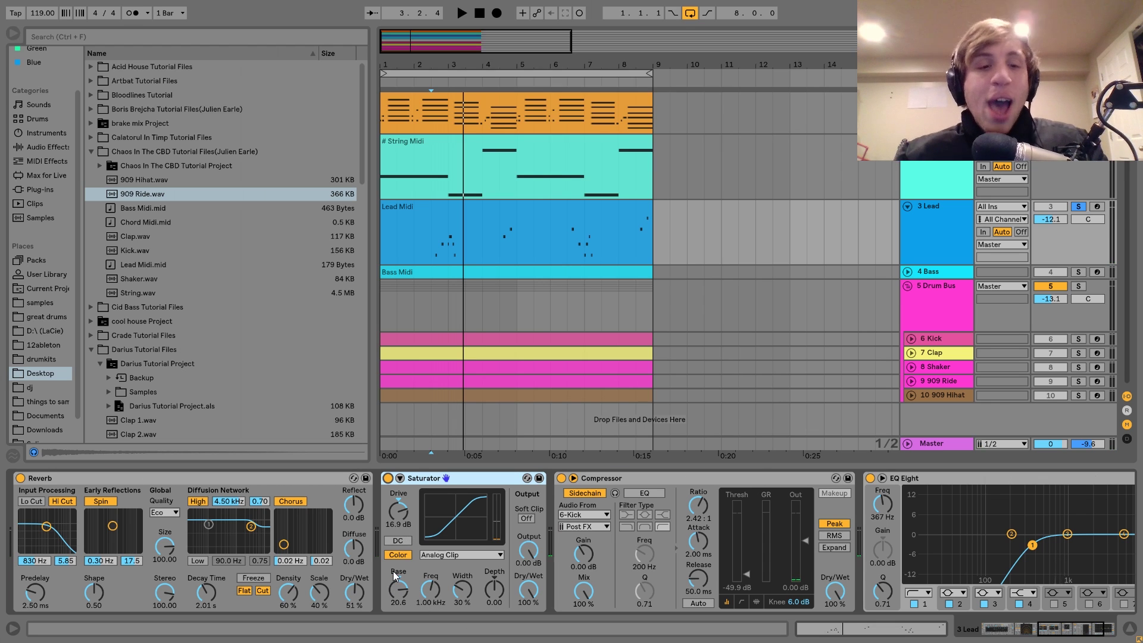
Try the Lead's Saturator between Analog and Echo, comparing the phrase in both device orders, and undo the move
{"action": "scroll", "coordinate": [554, 572], "scroll_direction": "left", "scroll_amount": 10}
{"action": "scroll", "coordinate": [967, 541], "scroll_direction": "right", "scroll_amount": 2}
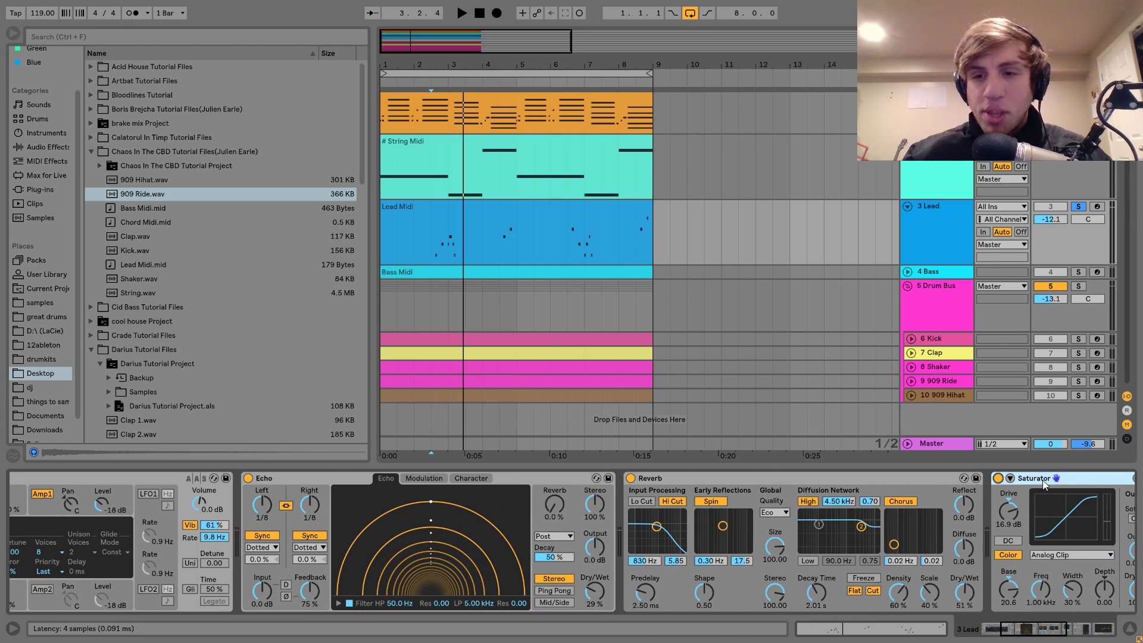
{"action": "key", "text": "space"}
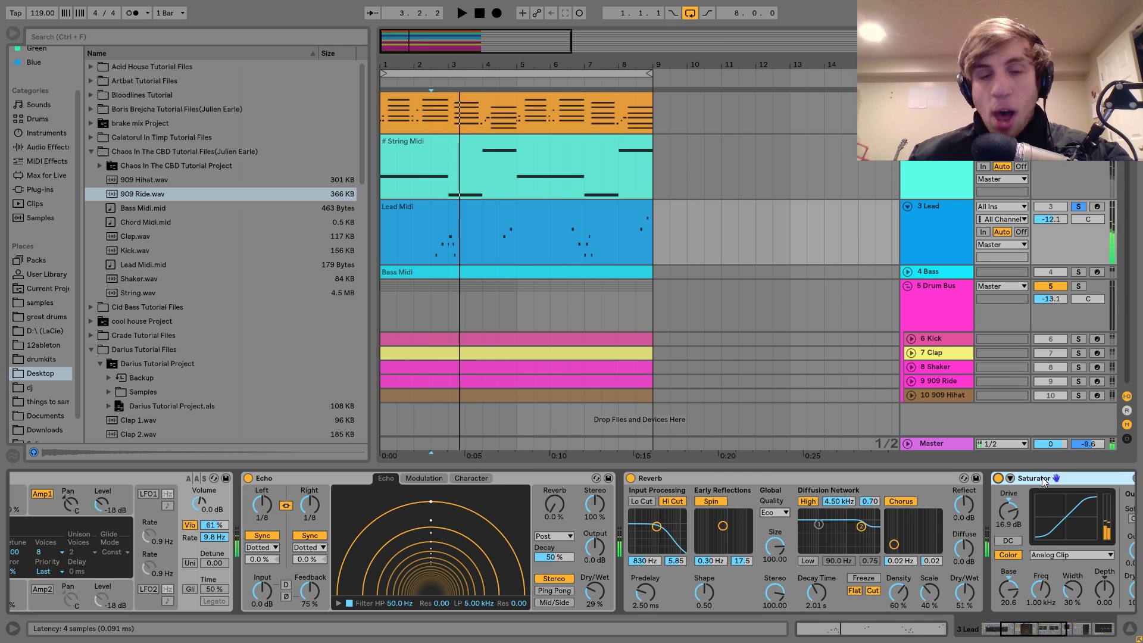
{"action": "scroll", "coordinate": [536, 536], "scroll_direction": "left", "scroll_amount": 1}
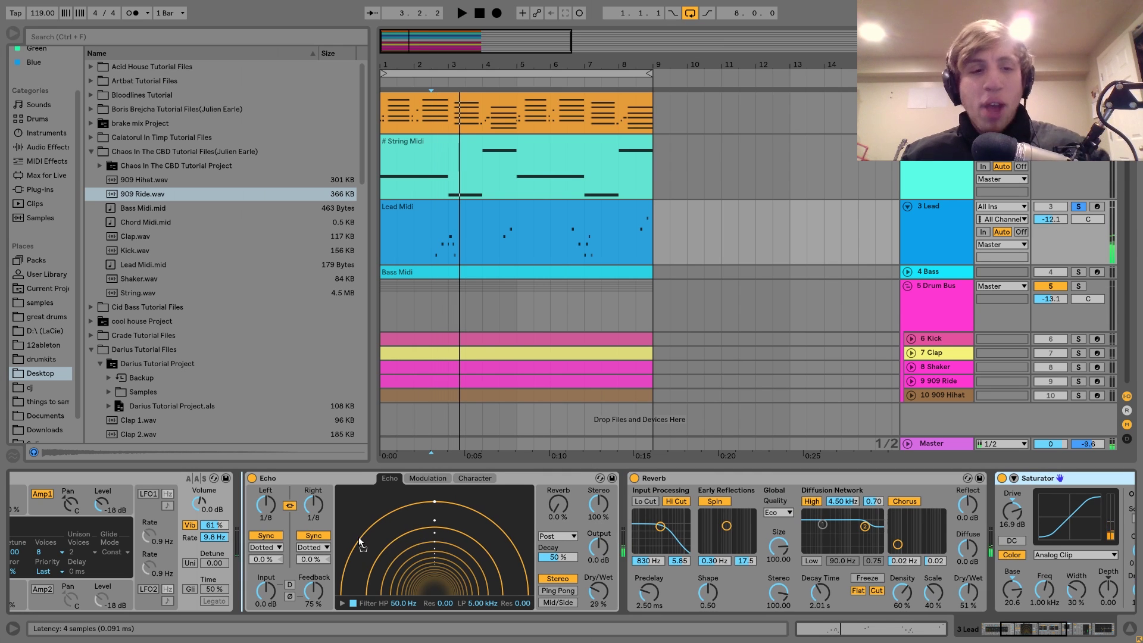
{"action": "left_click_drag", "start_coordinate": [358, 537], "coordinate": [359, 539]}
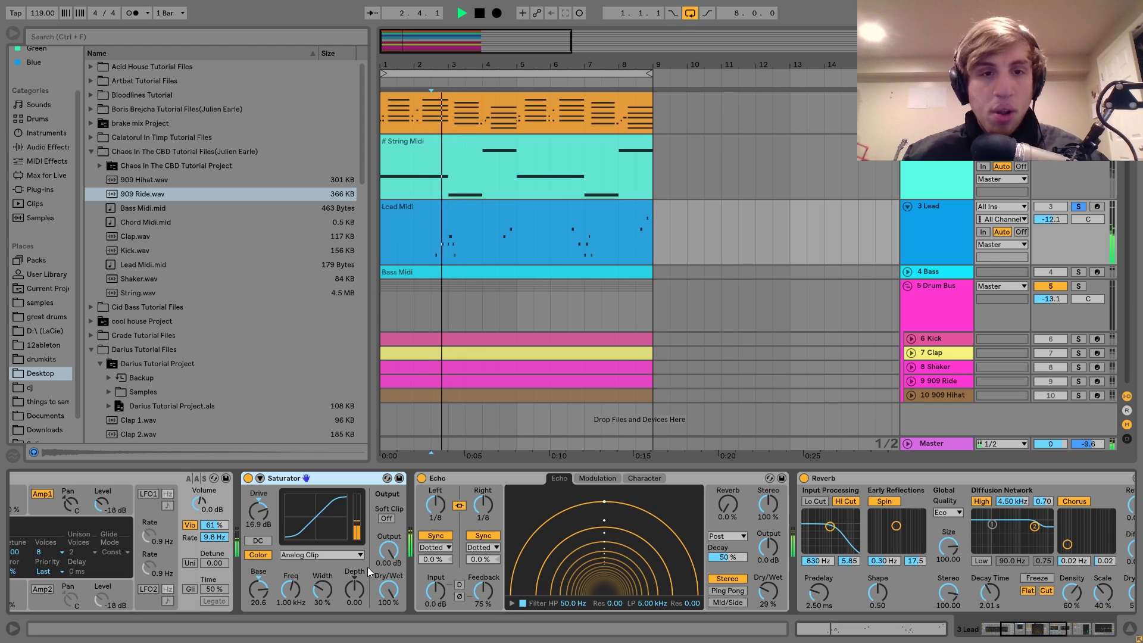
{"action": "key", "text": "space"}
{"action": "key", "text": "ctrl+z"}
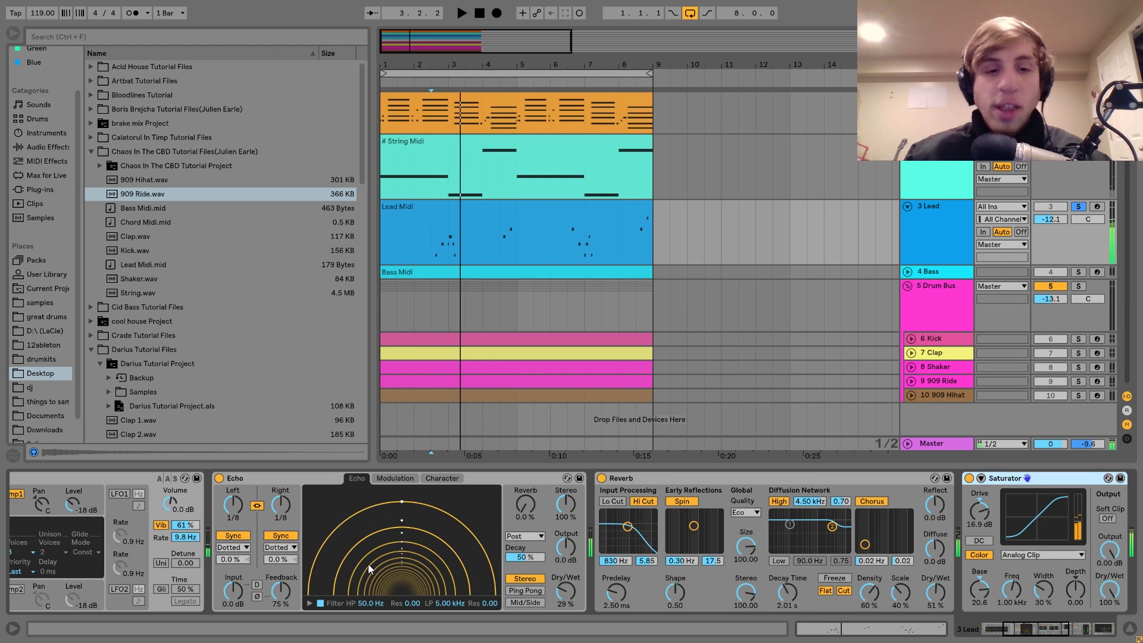
Examine the Lead's remaining effects, the kick-sidechained Compressor and the EQ Eight low cut
{"action": "scroll", "coordinate": [368, 563], "scroll_direction": "right", "scroll_amount": 5}
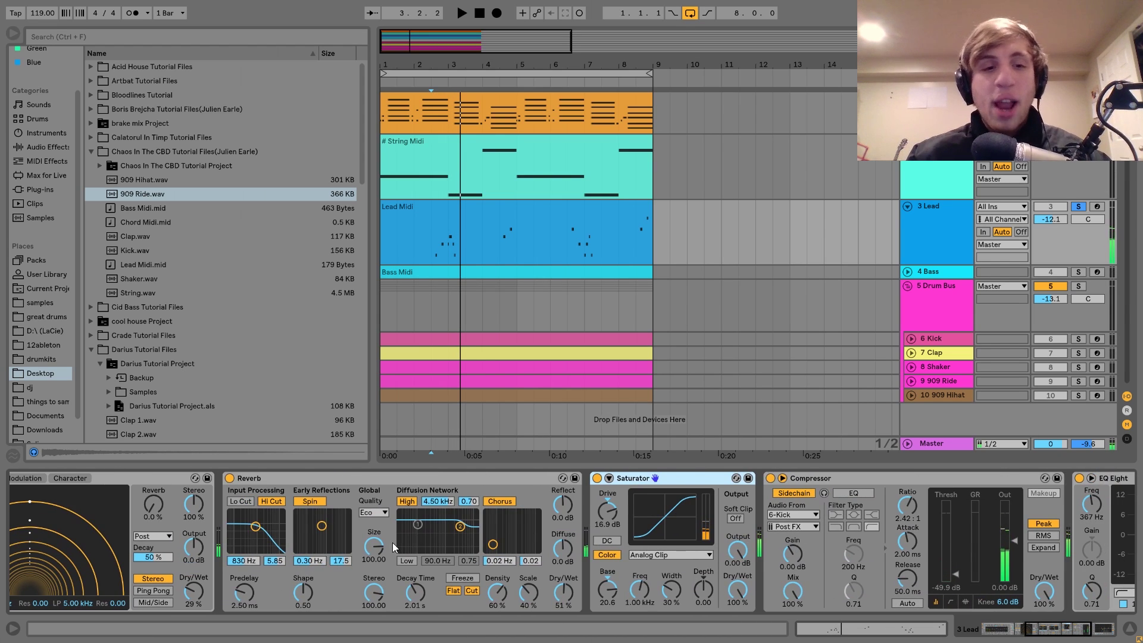
{"action": "scroll", "coordinate": [298, 567], "scroll_direction": "right", "scroll_amount": 8}
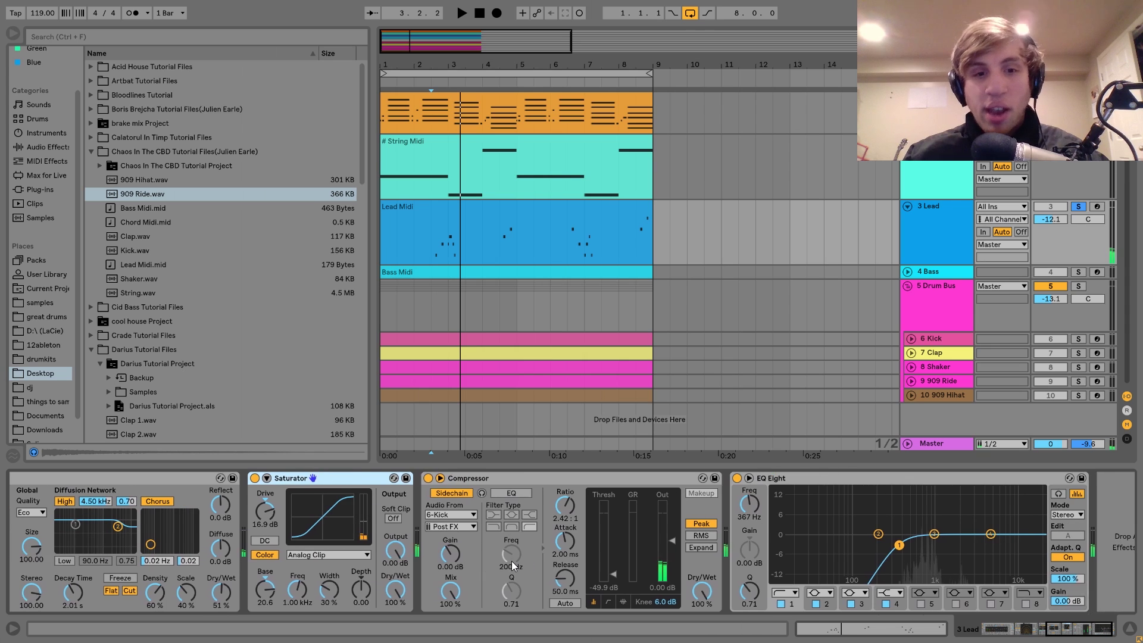
{"action": "scroll", "coordinate": [512, 561], "scroll_direction": "right", "scroll_amount": 1}
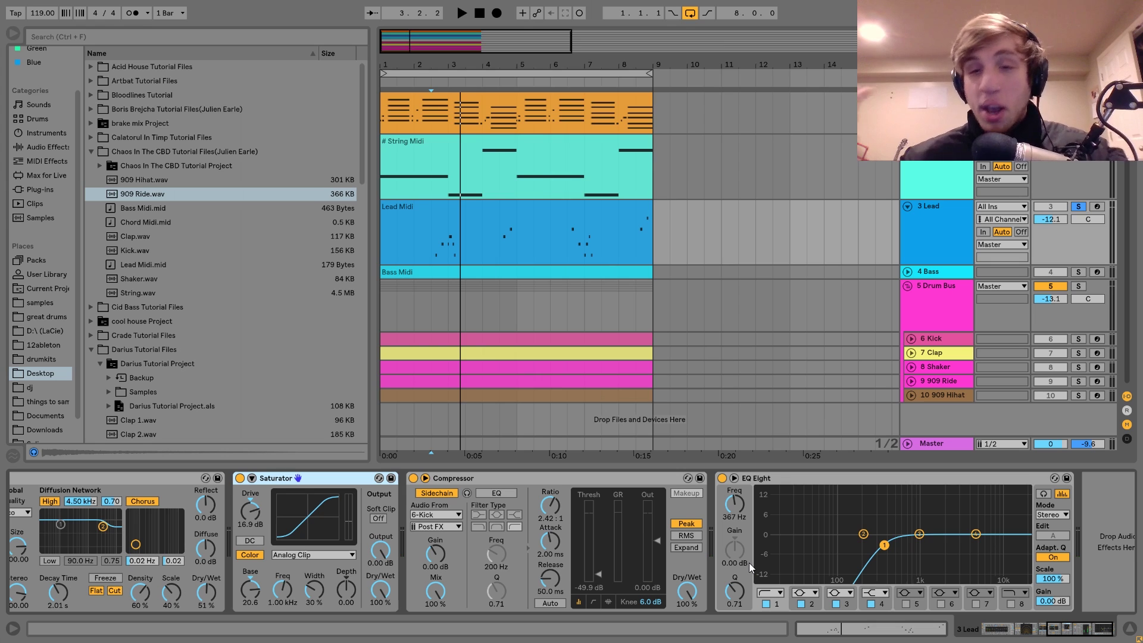
Unfold and solo the Bass track, audition it from position 2.3.1, and select the Bass Midi clip
{"action": "left_click", "coordinate": [932, 273]}
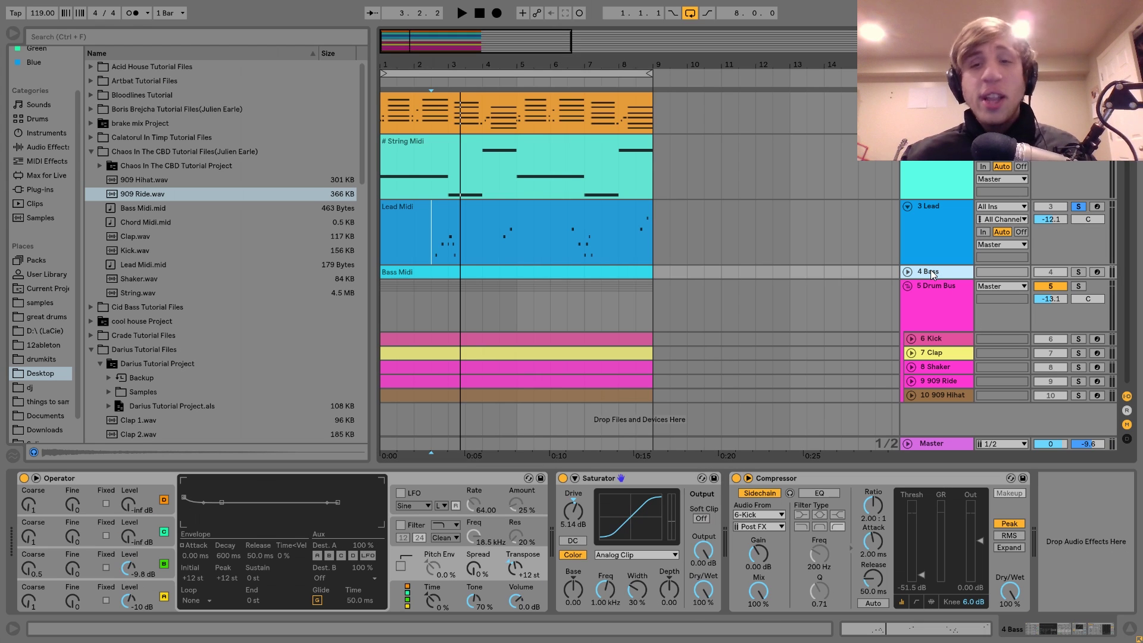
{"action": "left_click", "coordinate": [907, 272]}
{"action": "left_click", "coordinate": [1078, 272]}
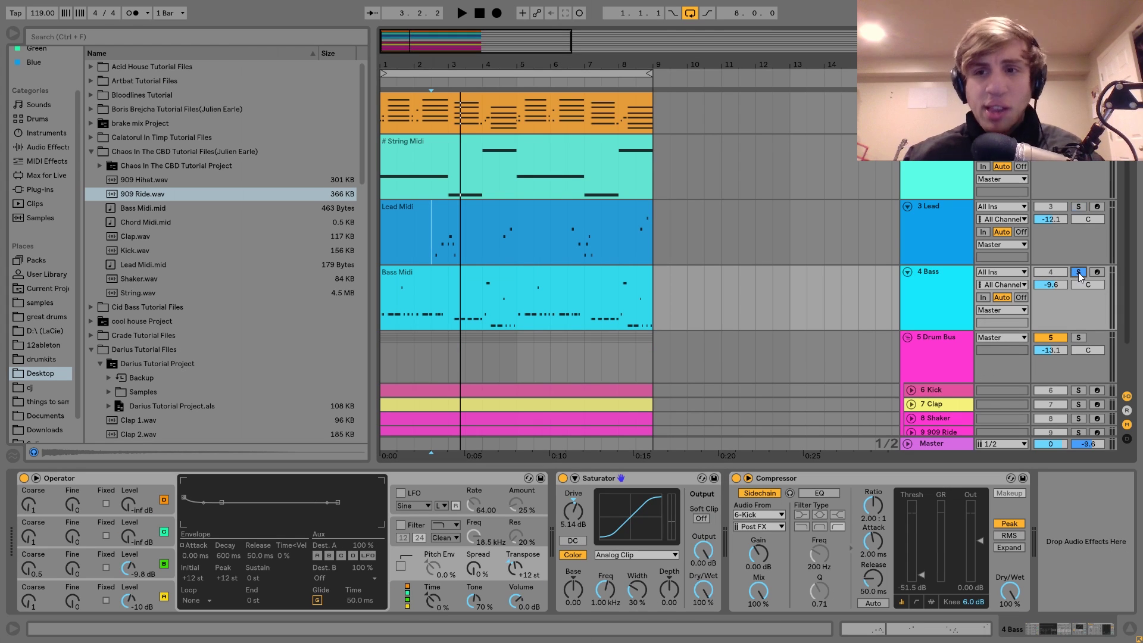
{"action": "key", "text": "space"}
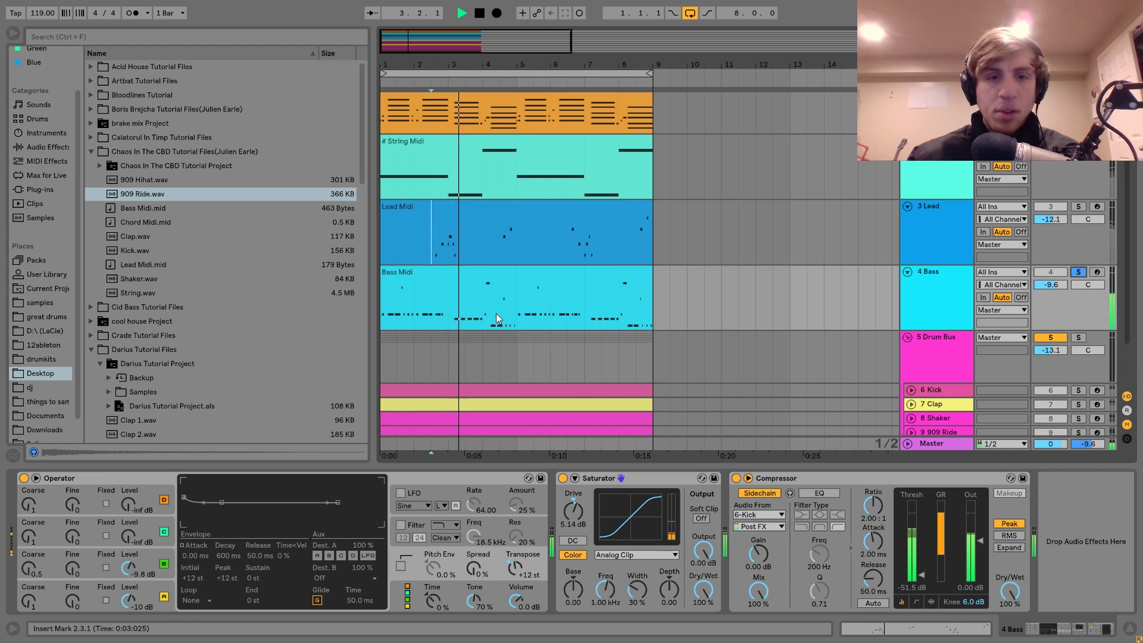
{"action": "left_click", "coordinate": [483, 280]}
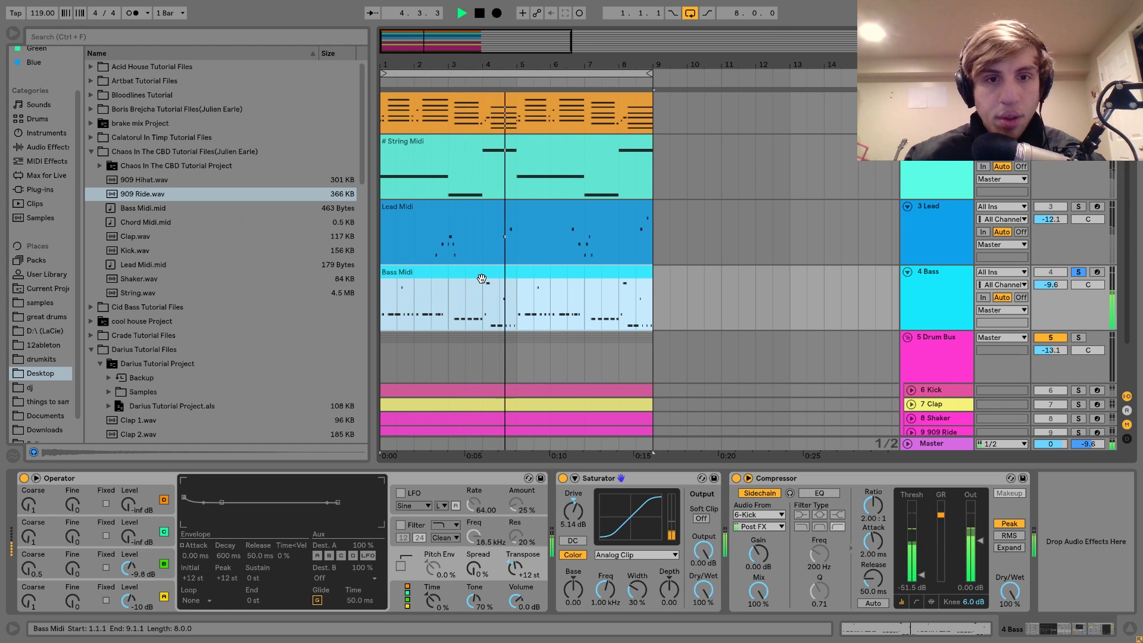
{"action": "key", "text": "space"}
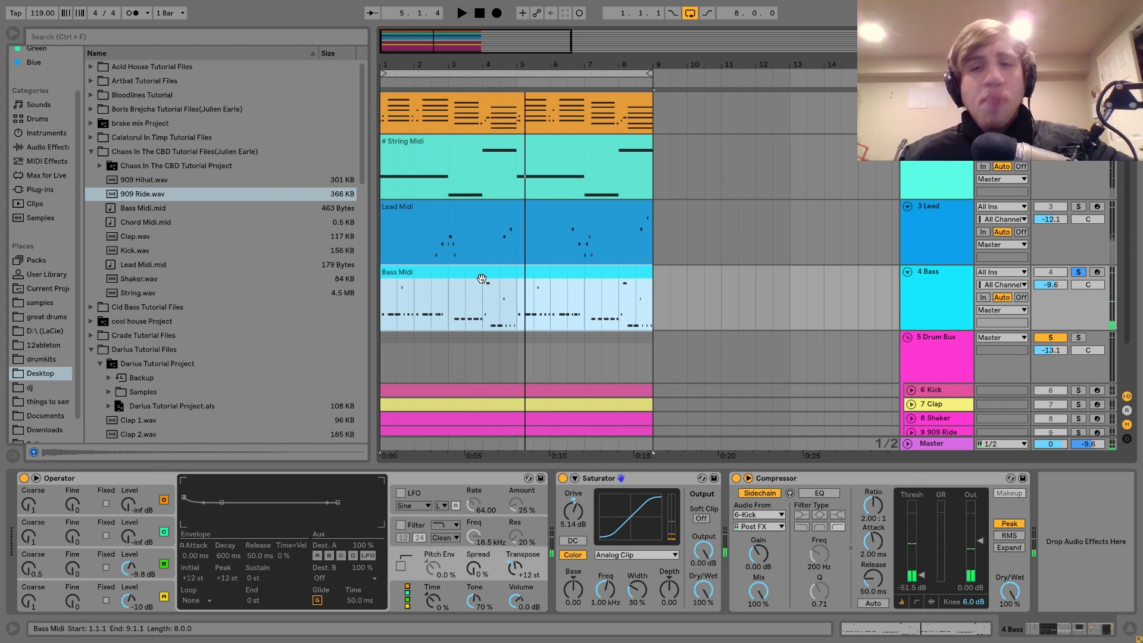
View the Bass Midi clip's notes and return to the Bass track's devices
{"action": "double_click", "coordinate": [482, 279]}
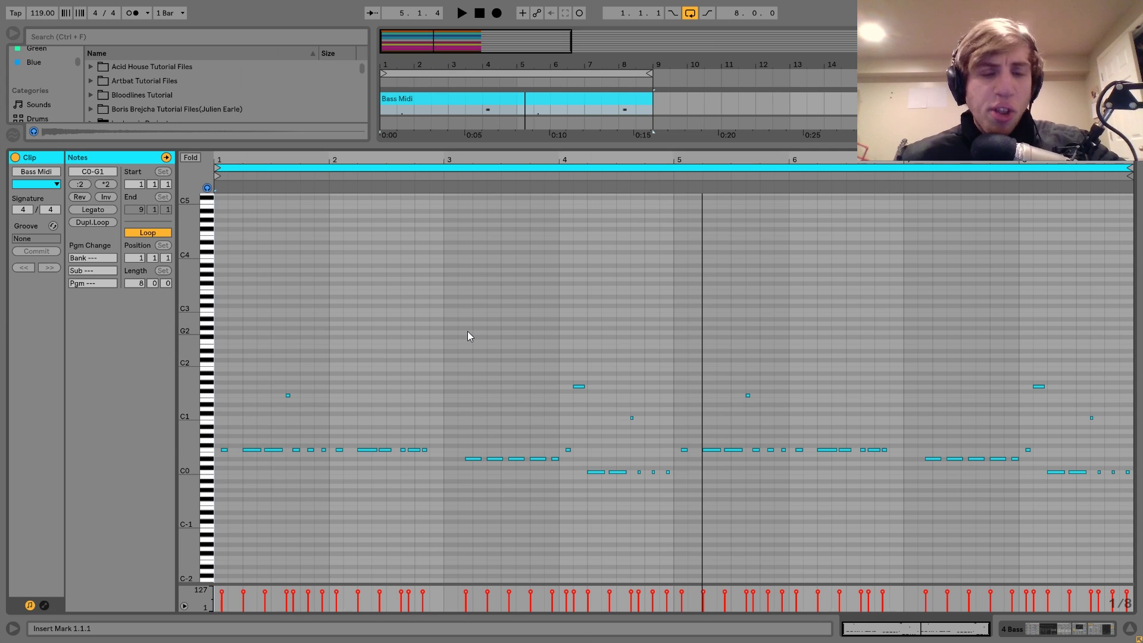
{"action": "left_click", "coordinate": [1086, 635]}
{"action": "scroll", "coordinate": [980, 212], "scroll_direction": "up", "scroll_amount": 2}
Play the soloed Bass Midi clip from its start, examine its opening notes, and return to the device view
{"action": "left_click", "coordinate": [553, 318]}
{"action": "key", "text": "space"}
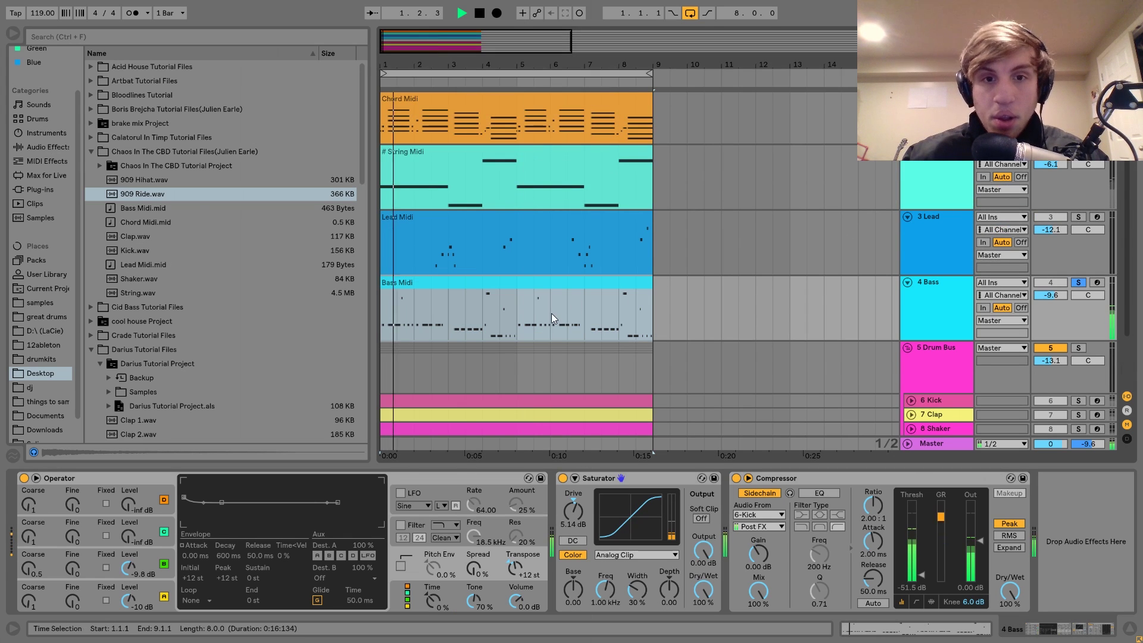
{"action": "double_click", "coordinate": [548, 309]}
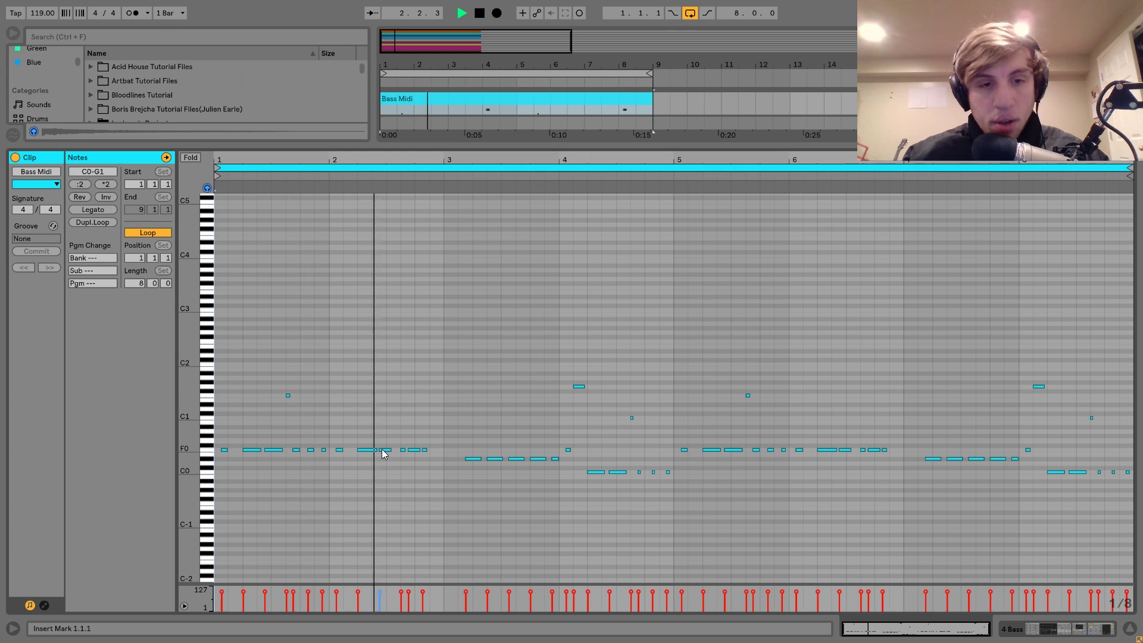
{"action": "key", "text": "space"}
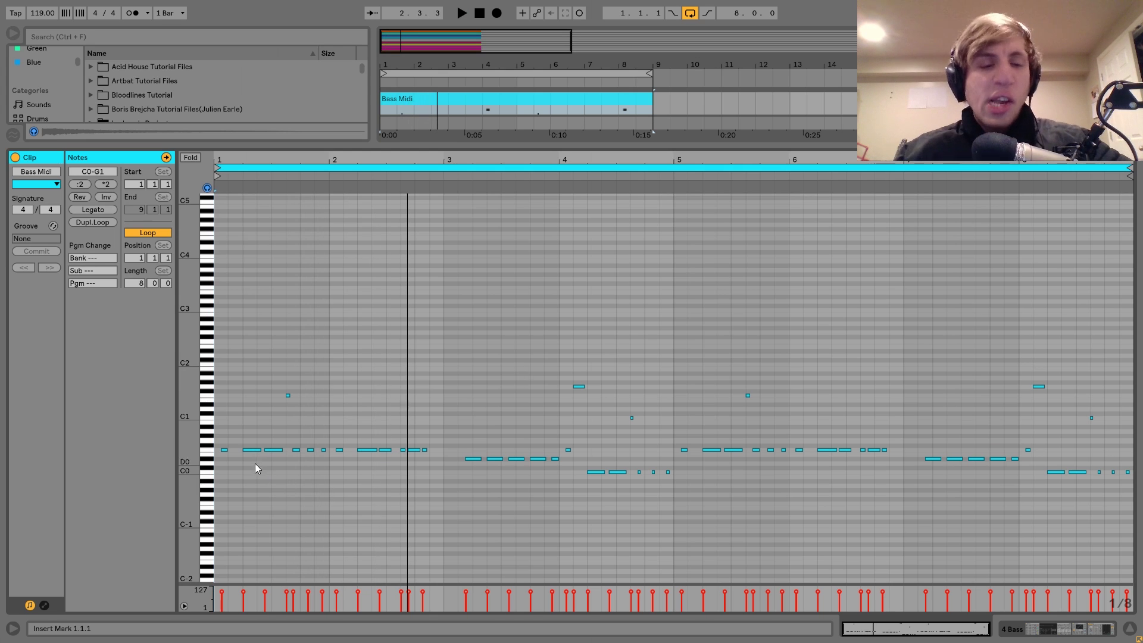
{"action": "left_click", "coordinate": [1064, 621]}
{"action": "scroll", "coordinate": [708, 310], "scroll_direction": "up", "scroll_amount": 2}
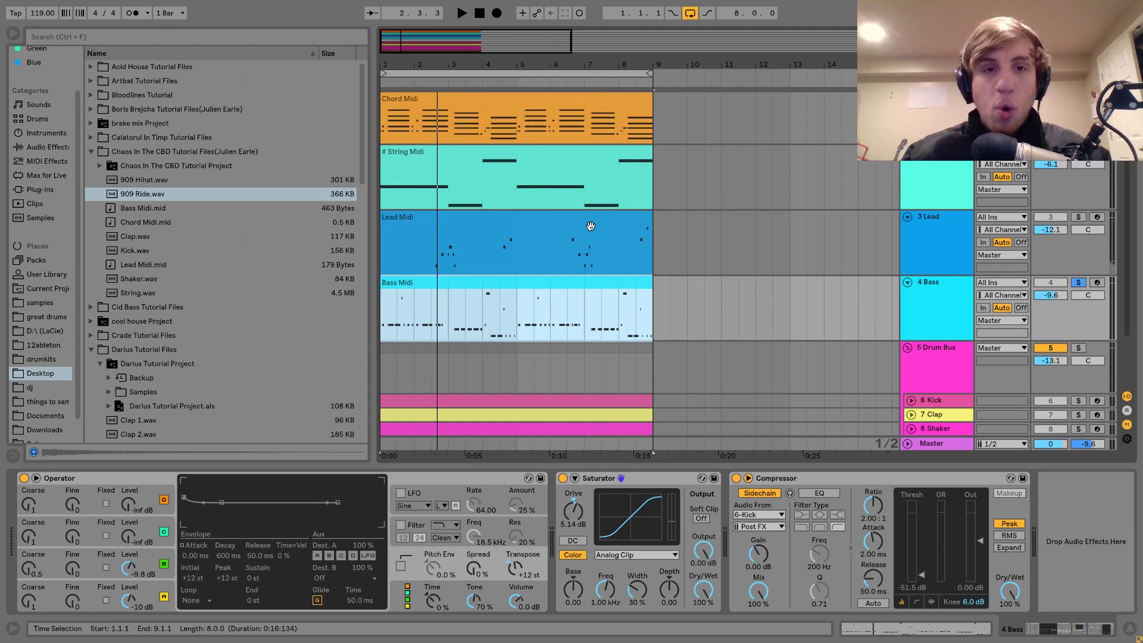
Examine the Chord Midi clip's chord notes, and return to the Rhodes track's devices
{"action": "left_click", "coordinate": [500, 124]}
{"action": "double_click", "coordinate": [500, 123]}
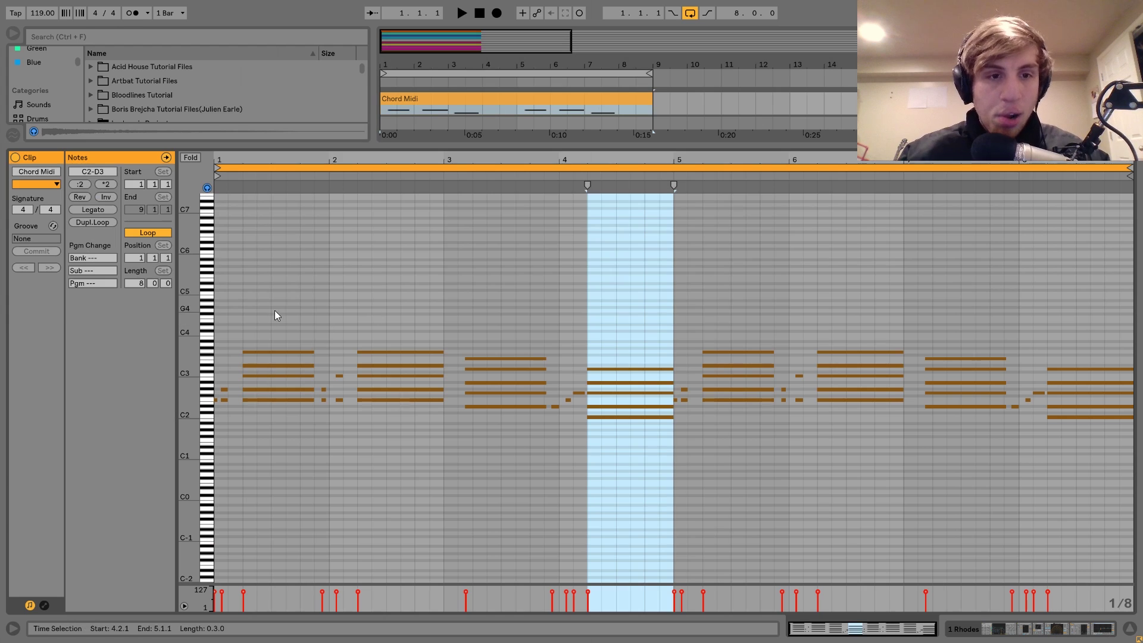
{"action": "left_click_drag", "start_coordinate": [274, 310], "coordinate": [319, 527]}
{"action": "left_click_drag", "start_coordinate": [401, 484], "coordinate": [355, 195]}
{"action": "left_click", "coordinate": [1064, 621]}
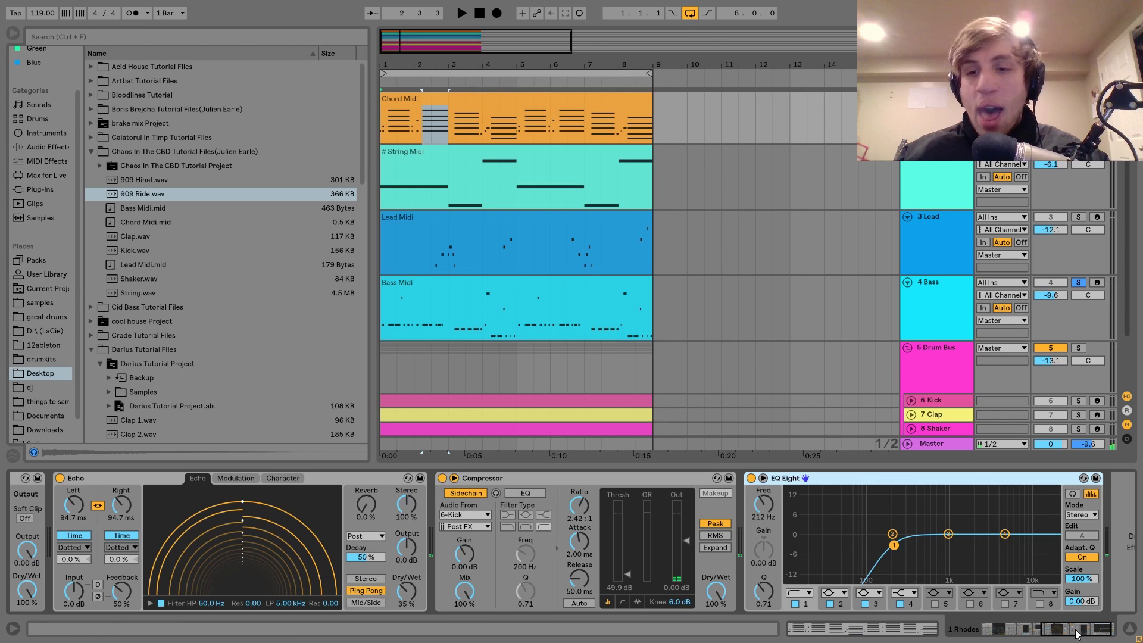
Audition the Bass Midi clip's opening bars repeatedly from the start while viewing its notes, and return to the Bass track's devices
{"action": "double_click", "coordinate": [480, 323]}
{"action": "key", "text": "space"}
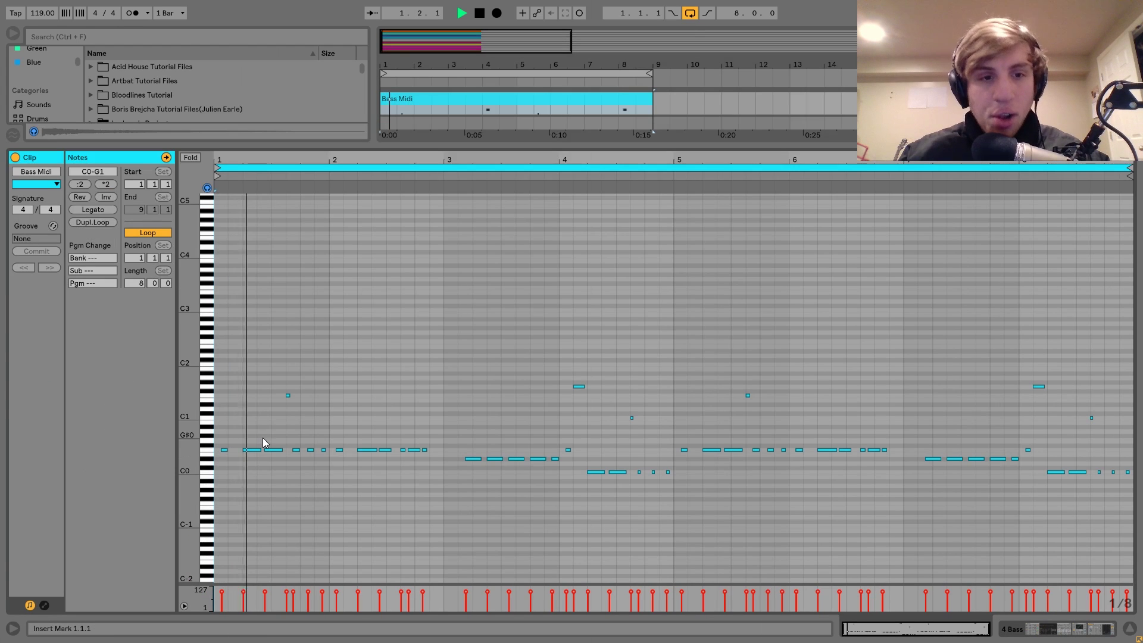
{"action": "key", "text": "space"}
{"action": "key", "text": "space"}
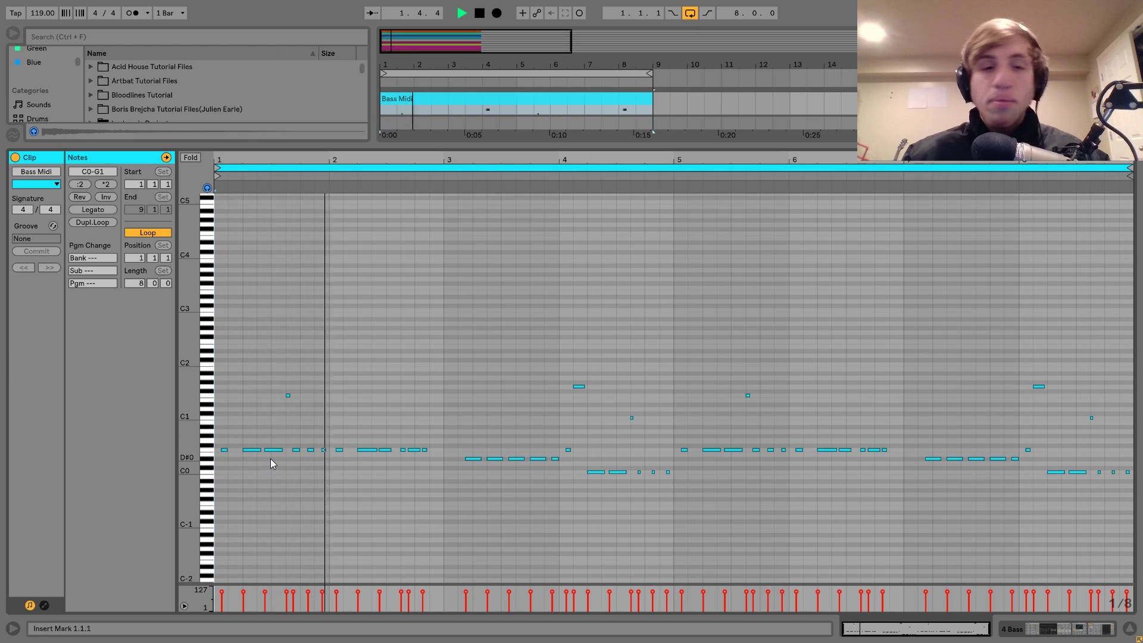
{"action": "key", "text": "space"}
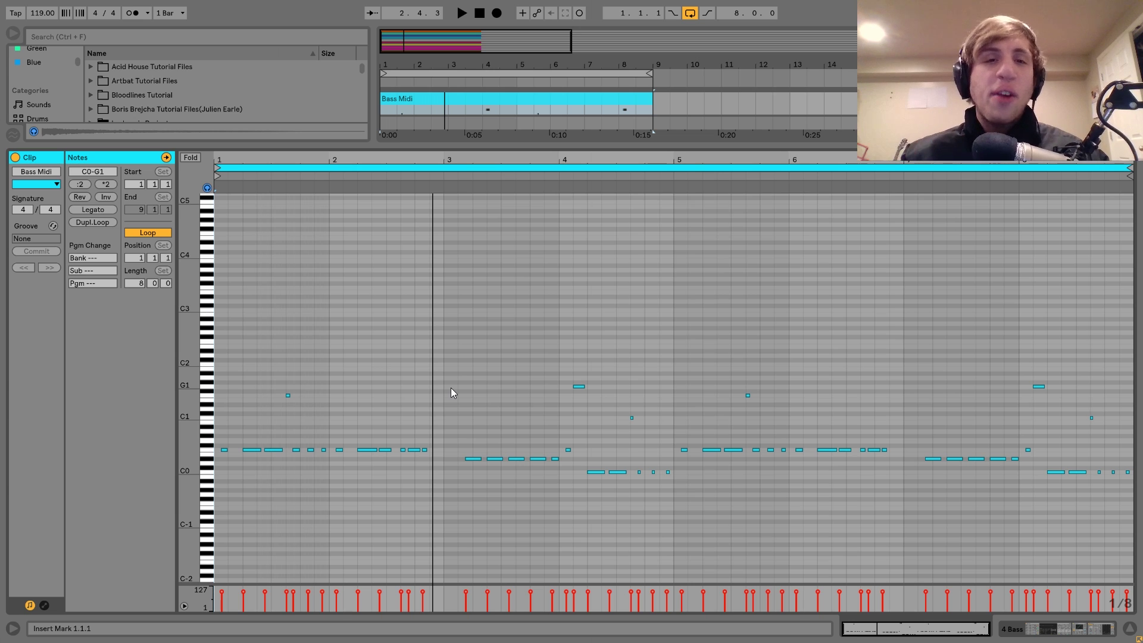
{"action": "key", "text": "space"}
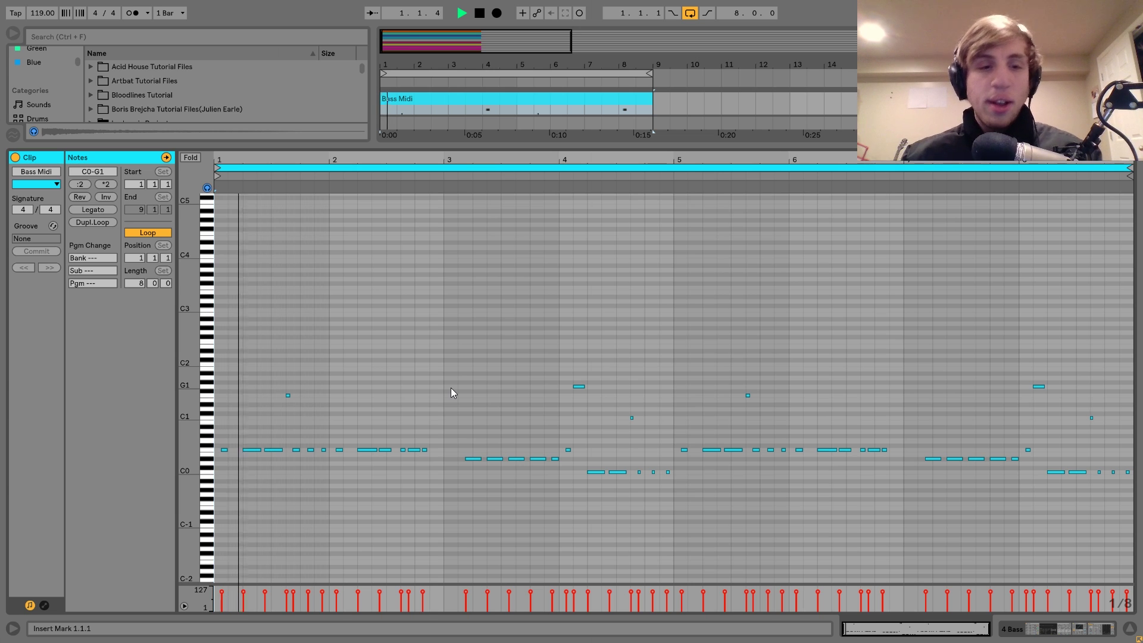
{"action": "key", "text": "space"}
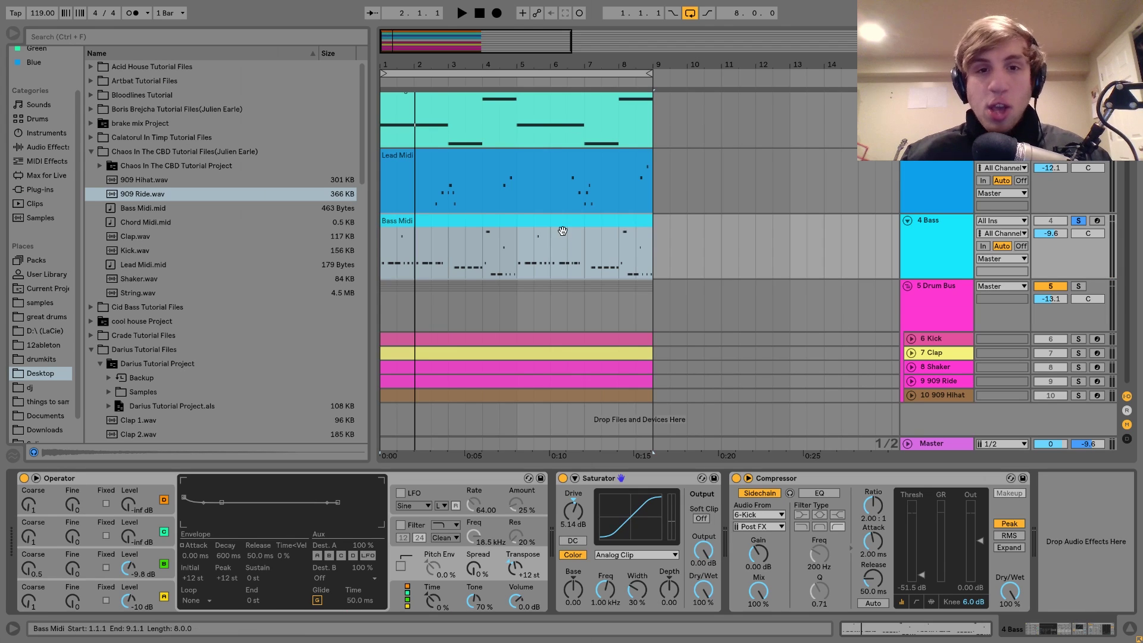
Duplicate the Bass Midi clip to bar 9, and delete the F0–F1 notes between 1.2.4 and 2.1.3 in the original clip
{"action": "key", "text": "ctrl+d"}
{"action": "double_click", "coordinate": [513, 238]}
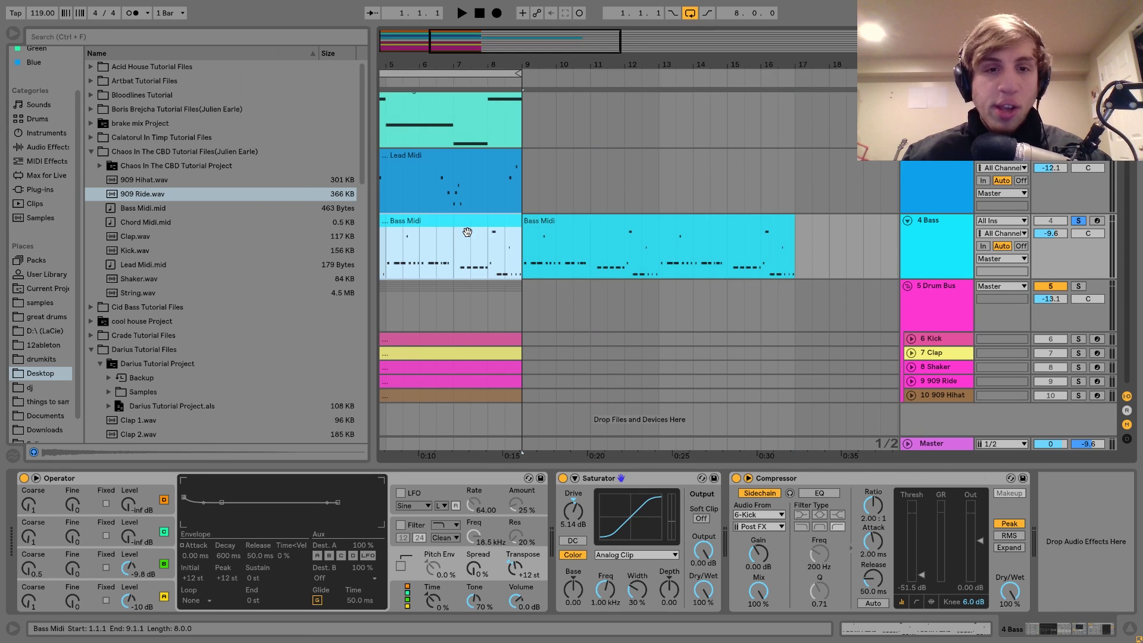
{"action": "left_click_drag", "start_coordinate": [274, 375], "coordinate": [344, 505]}
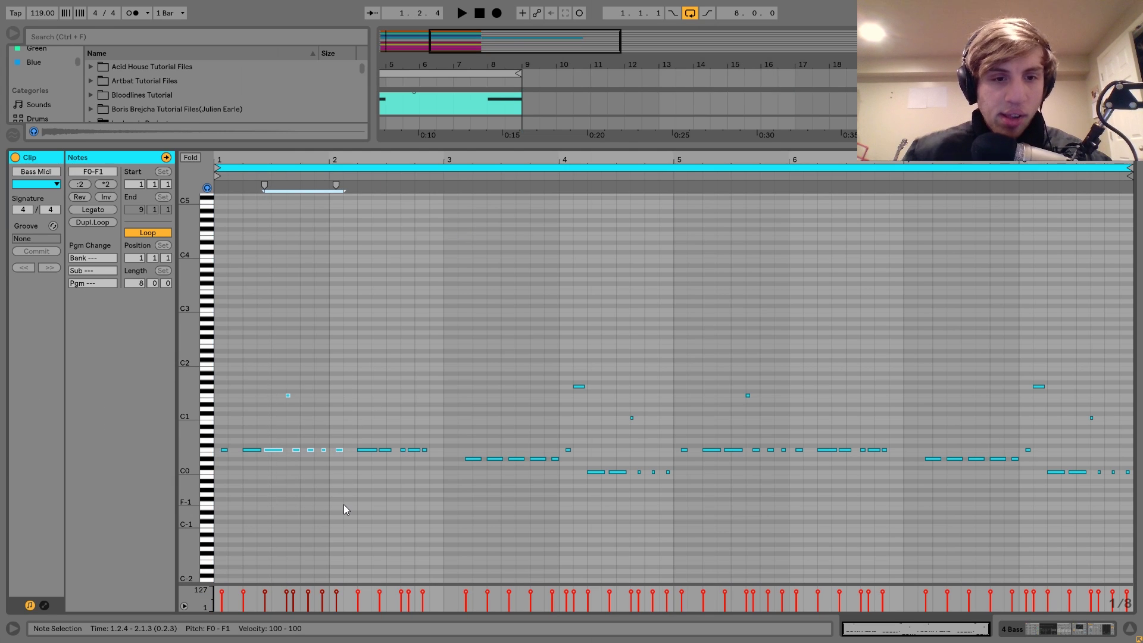
{"action": "key", "text": "Delete"}
Lengthen the F0 note at 1.2.1 to about 2.1.1 and audition the simplified bassline
{"action": "left_click", "coordinate": [252, 441]}
{"action": "left_click", "coordinate": [253, 449]}
{"action": "key", "text": "shift+Right"}
{"action": "key", "text": "shift+Right"}
{"action": "key", "text": "shift+Right"}
{"action": "key", "text": "shift+Right"}
{"action": "key", "text": "shift+Right"}
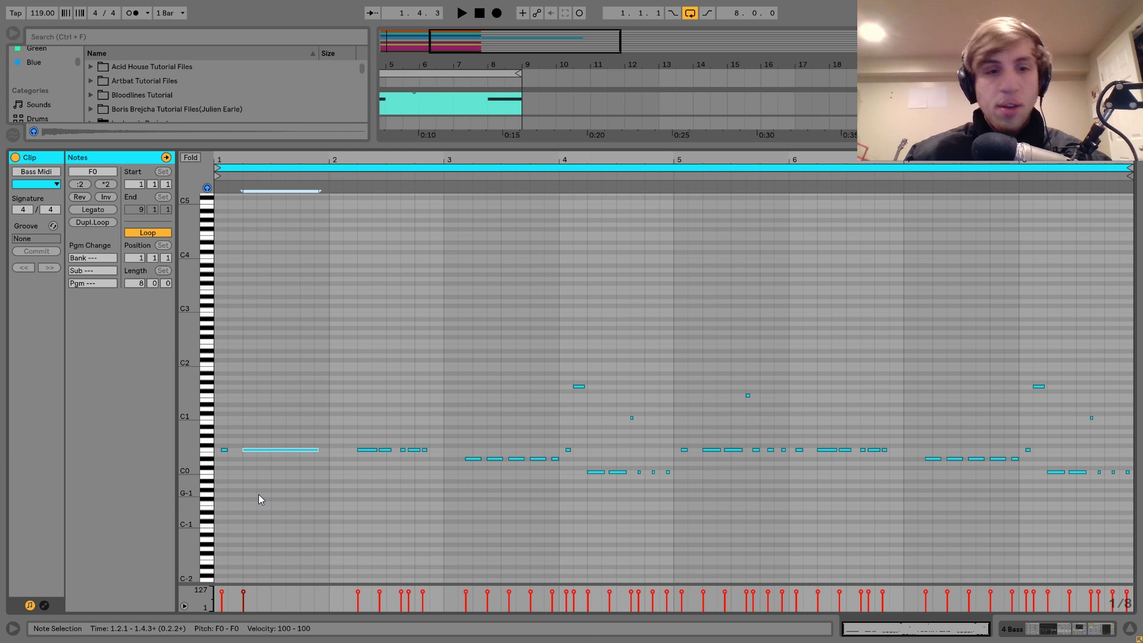
{"action": "key", "text": "space"}
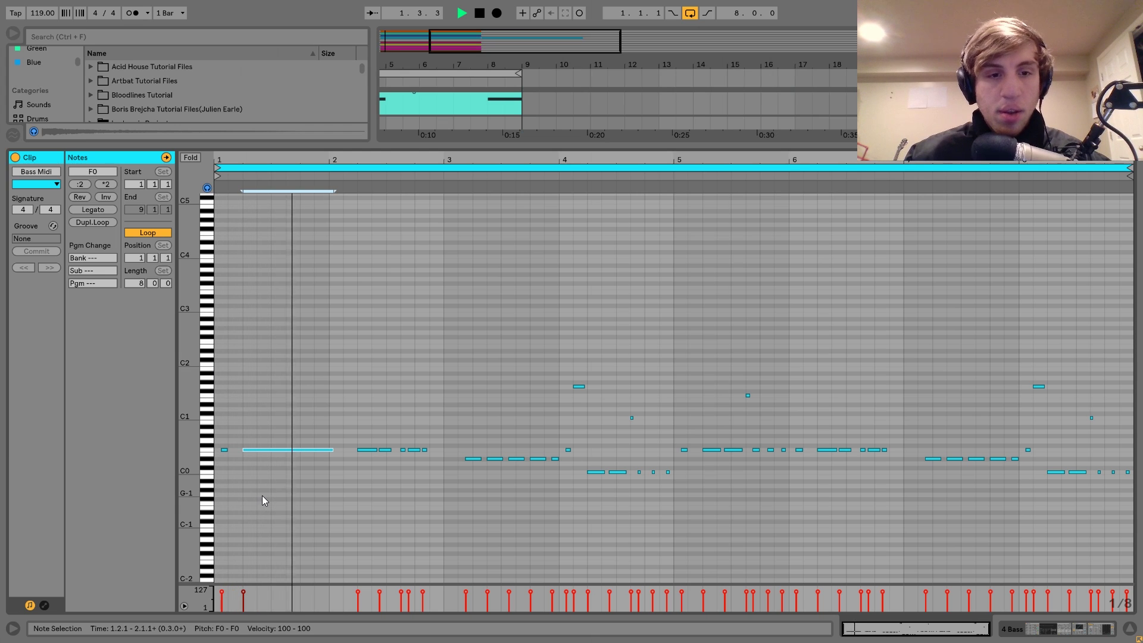
{"action": "key", "text": "space"}
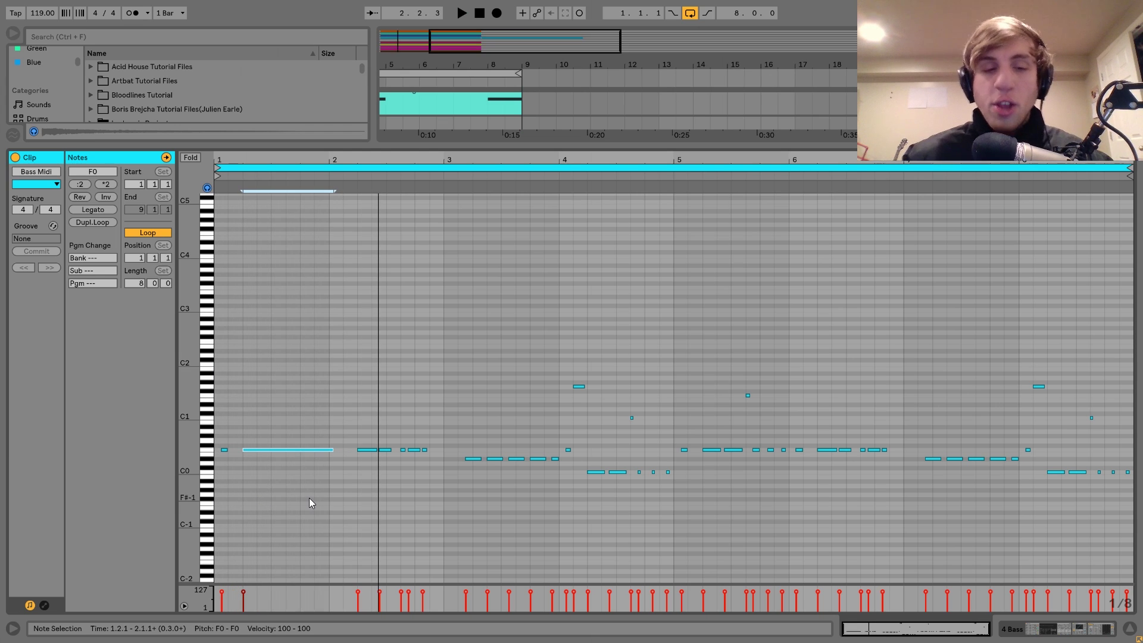
Replace the edited Bass Midi clip at bar 1 with the untouched copy from bar 9
{"action": "left_click", "coordinate": [1111, 633]}
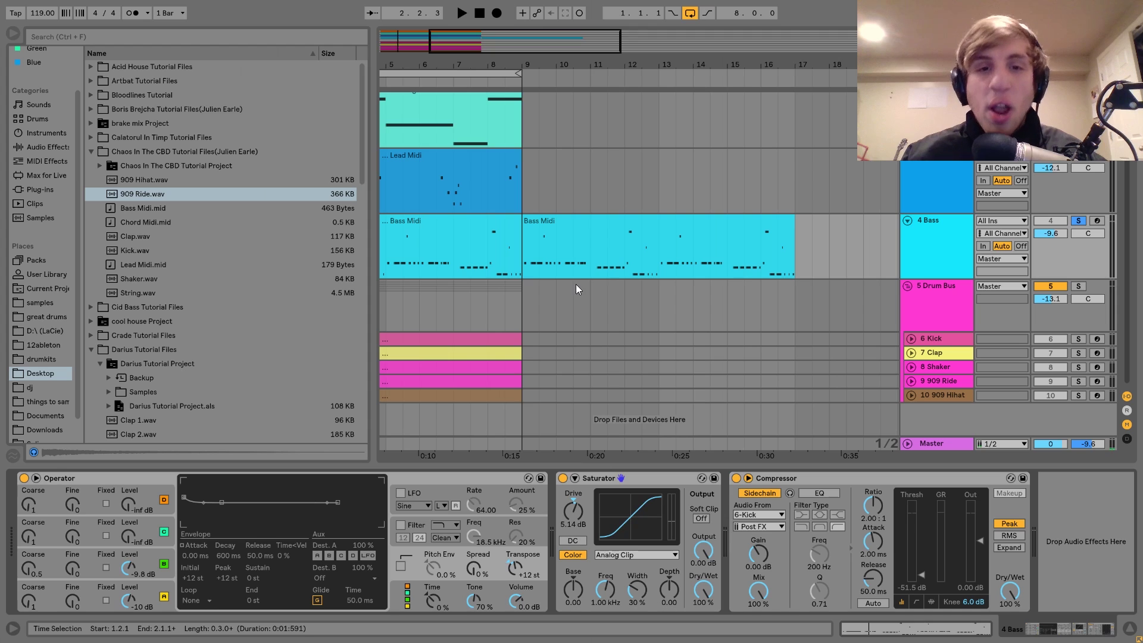
{"action": "scroll", "coordinate": [698, 216], "scroll_direction": "left", "scroll_amount": 4}
{"action": "left_click", "coordinate": [816, 220]}
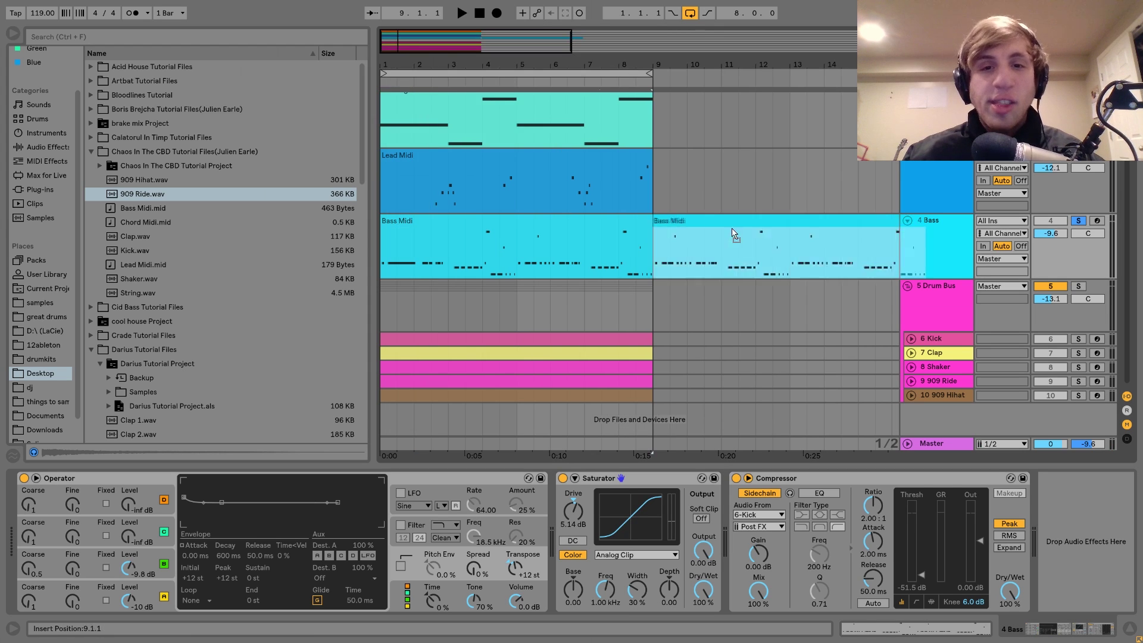
Audition the original Bass Midi clip in its note view and again in the arrangement with the Bass track's devices shown
{"action": "double_click", "coordinate": [523, 237]}
{"action": "key", "text": "space"}
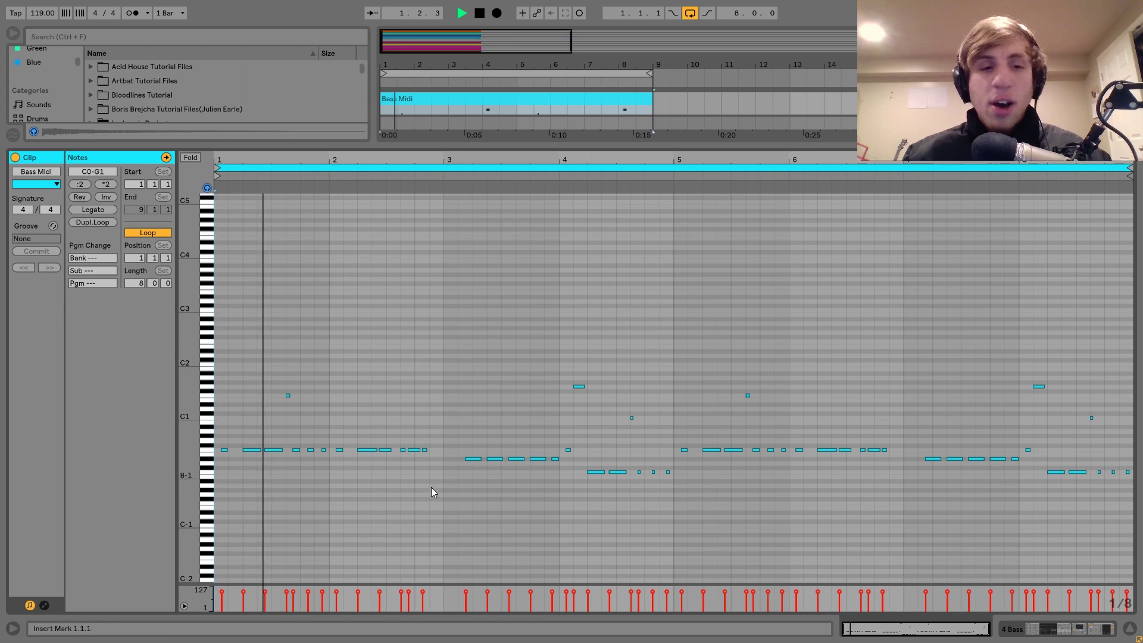
{"action": "key", "text": "space"}
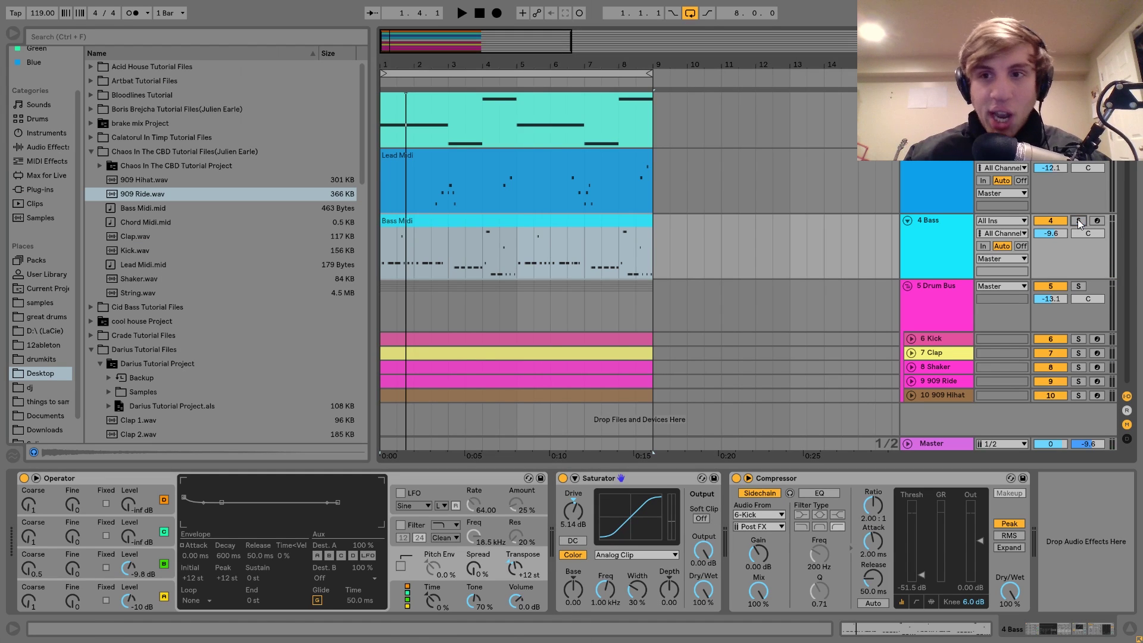
{"action": "key", "text": "space"}
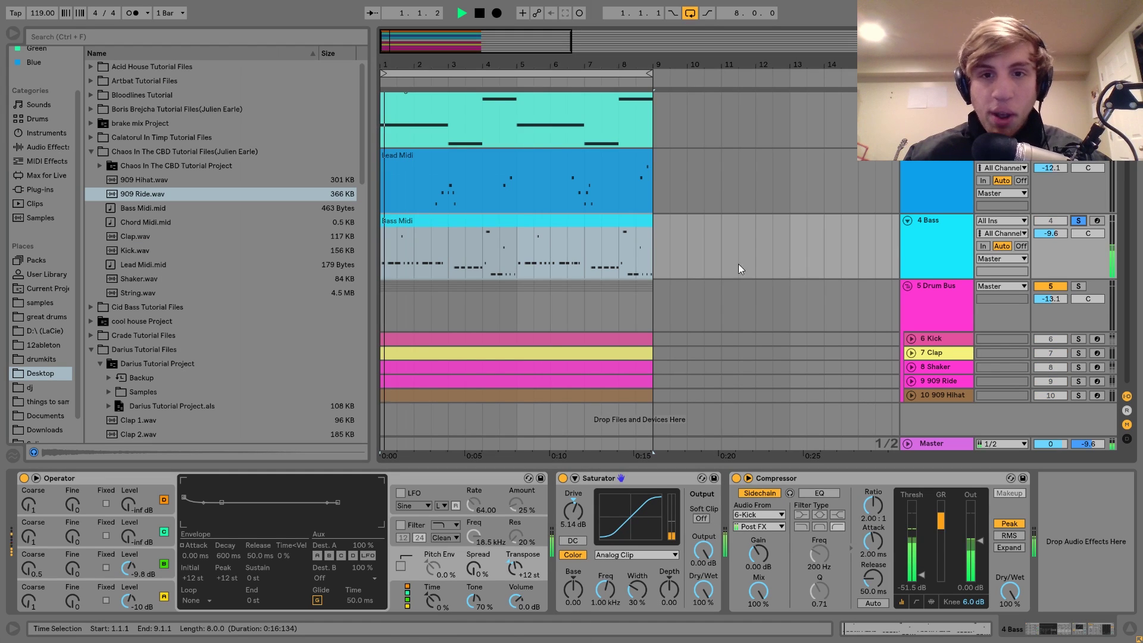
{"action": "left_click", "coordinate": [399, 231]}
{"action": "key", "text": "space"}
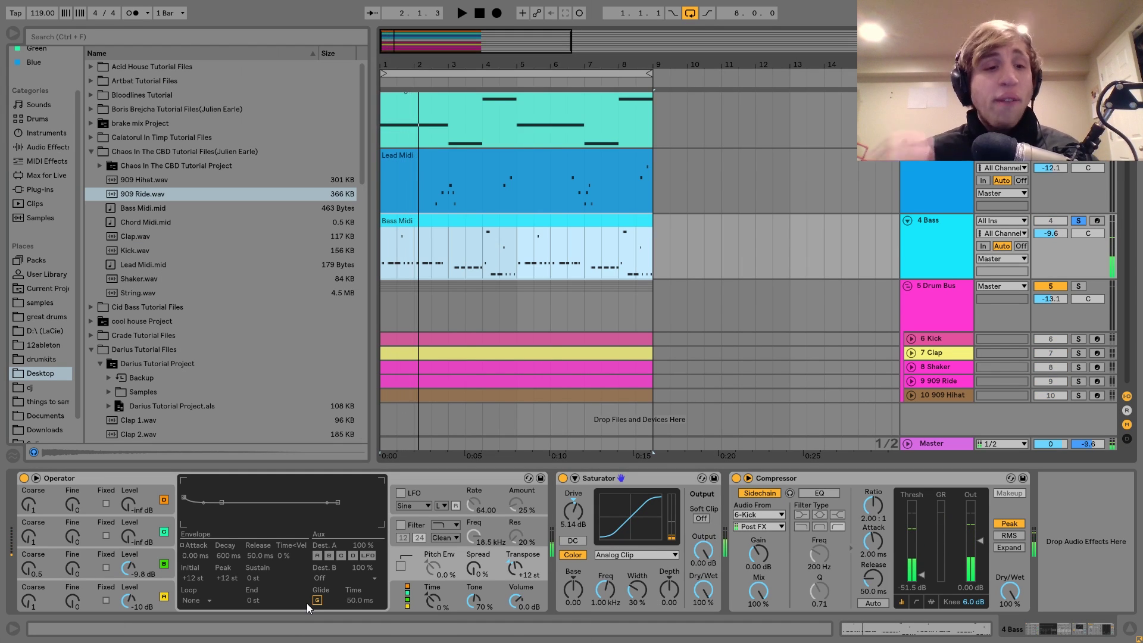
Compare the envelope and waveform settings of oscillators A and B in the Bass track's Operator
{"action": "left_click", "coordinate": [154, 592]}
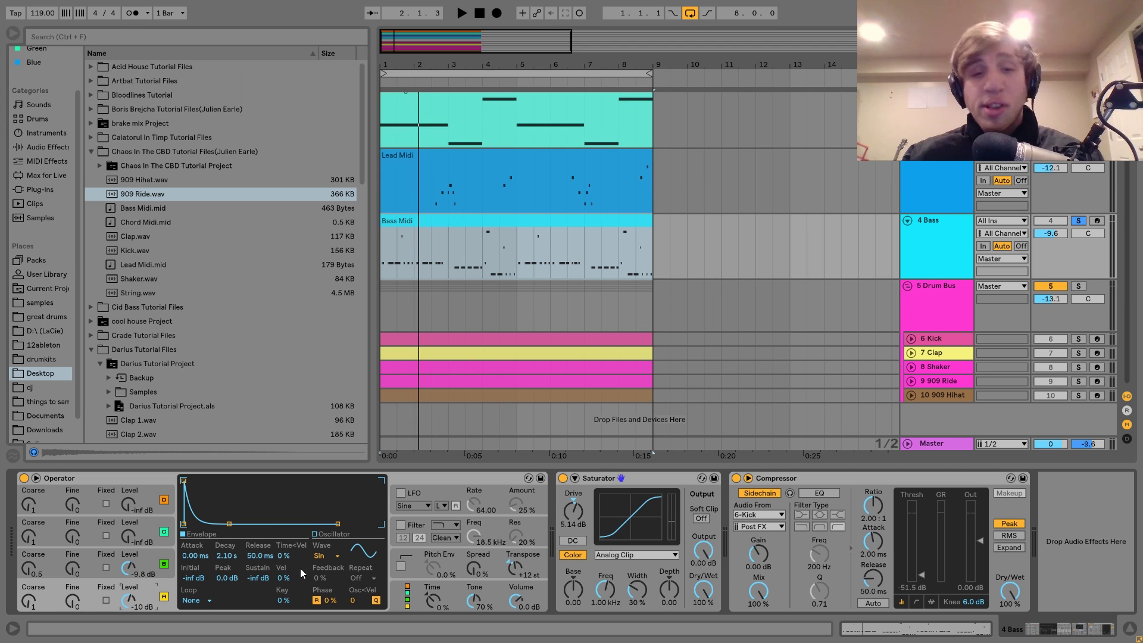
{"action": "left_click", "coordinate": [160, 551]}
{"action": "left_click", "coordinate": [152, 583]}
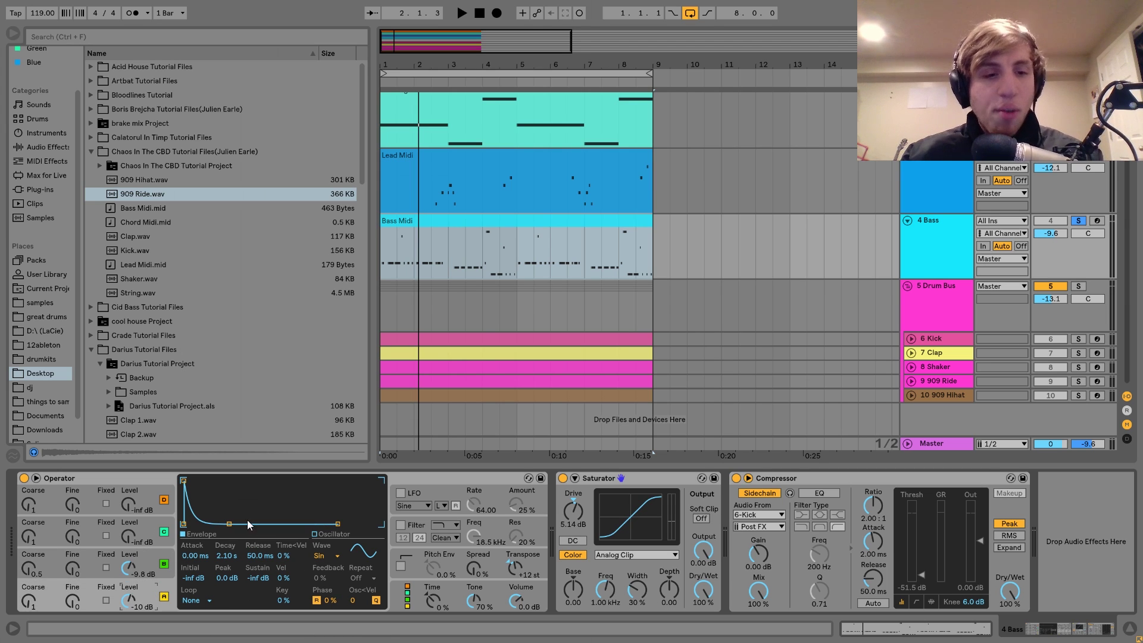
{"action": "left_click", "coordinate": [161, 552]}
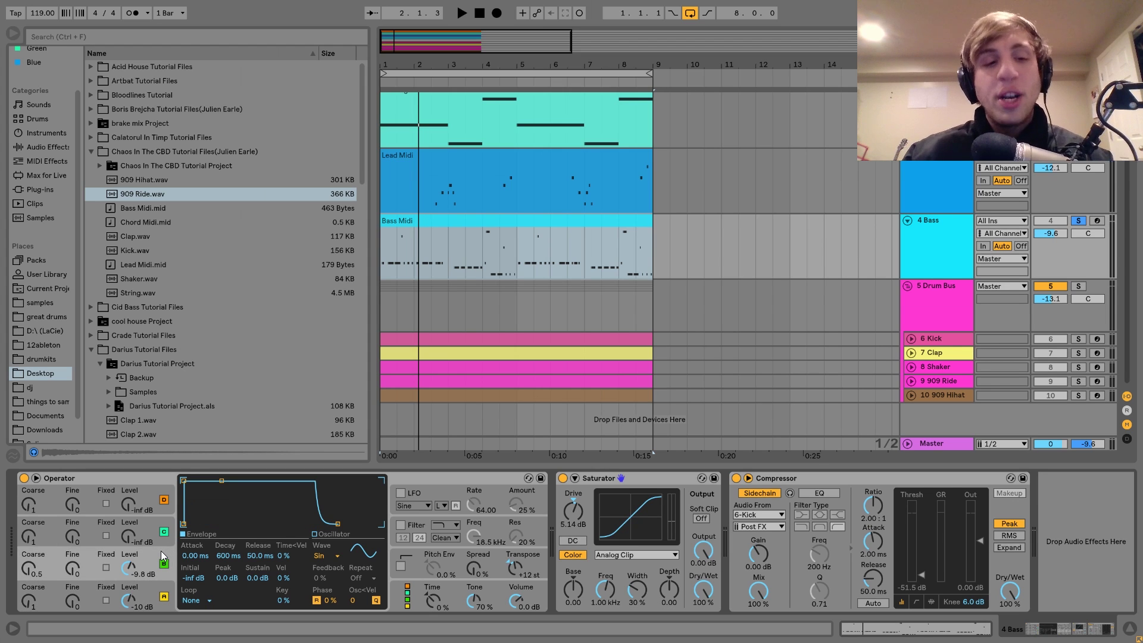
Try Operator's oscillator B Coarse at 1 and a lower Transpose, auditioning the soloed bass after each change
{"action": "left_click", "coordinate": [32, 571]}
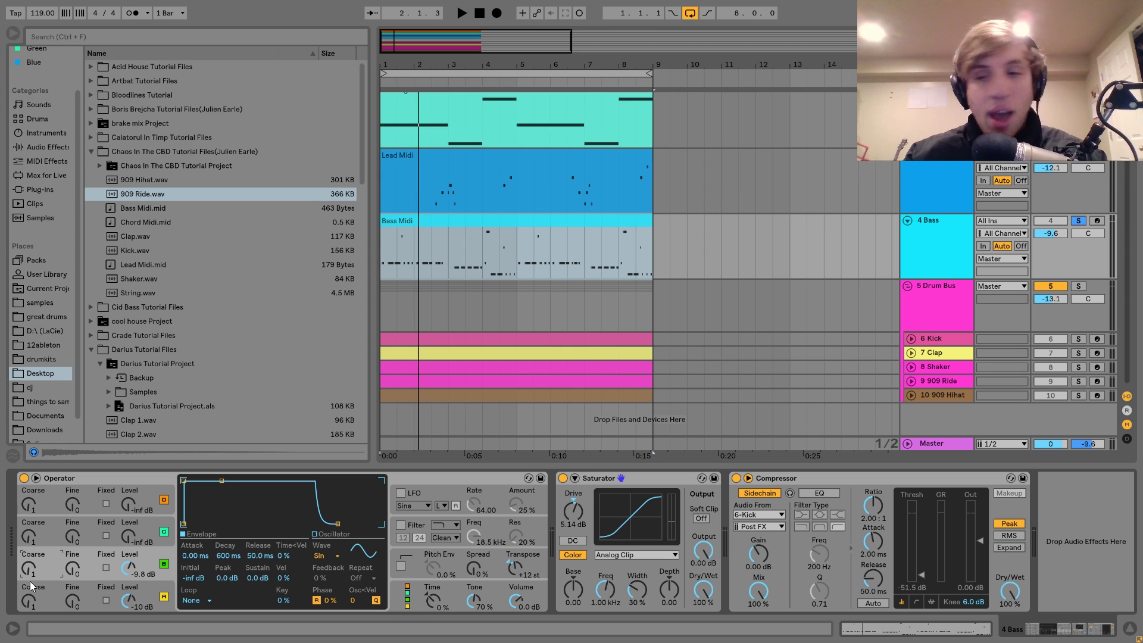
{"action": "key", "text": "space"}
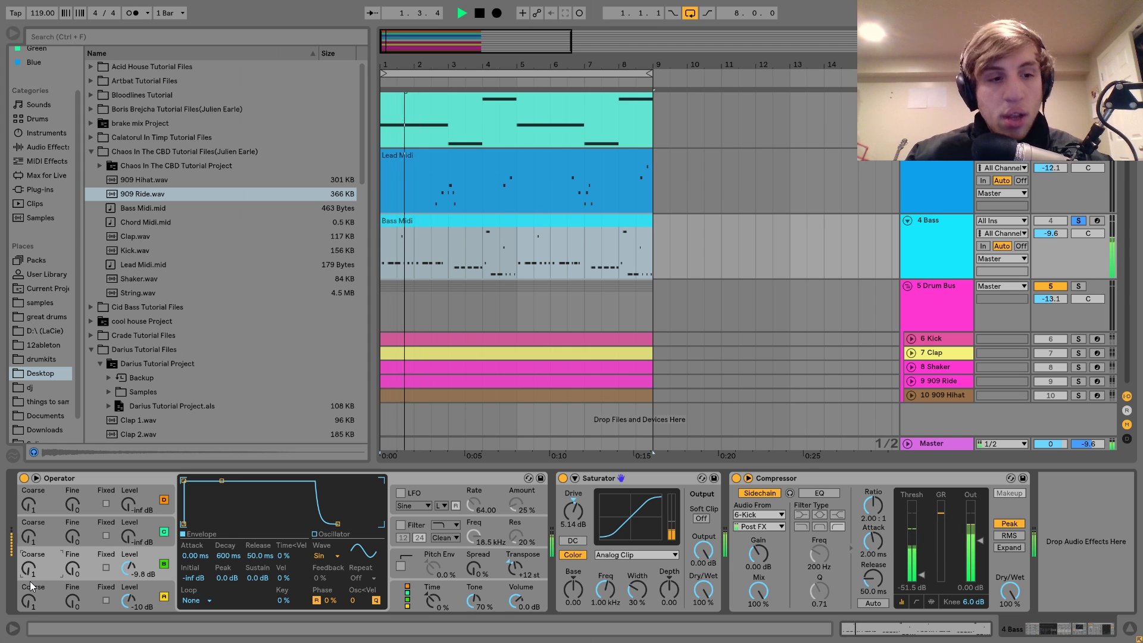
{"action": "key", "text": "space"}
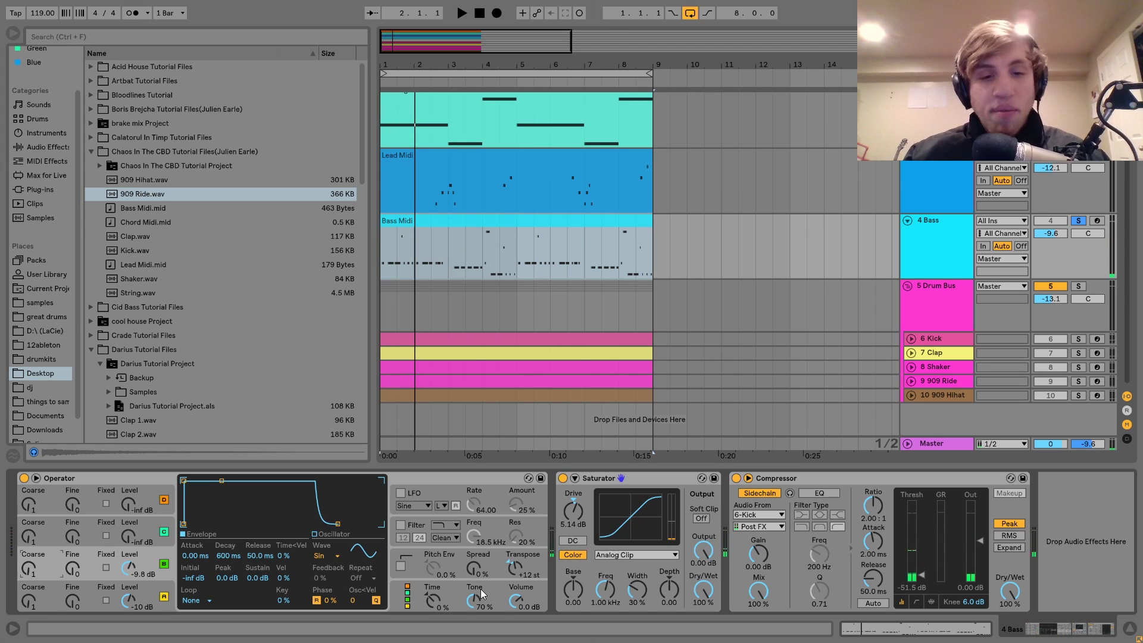
{"action": "left_click", "coordinate": [514, 569]}
{"action": "key", "text": "space"}
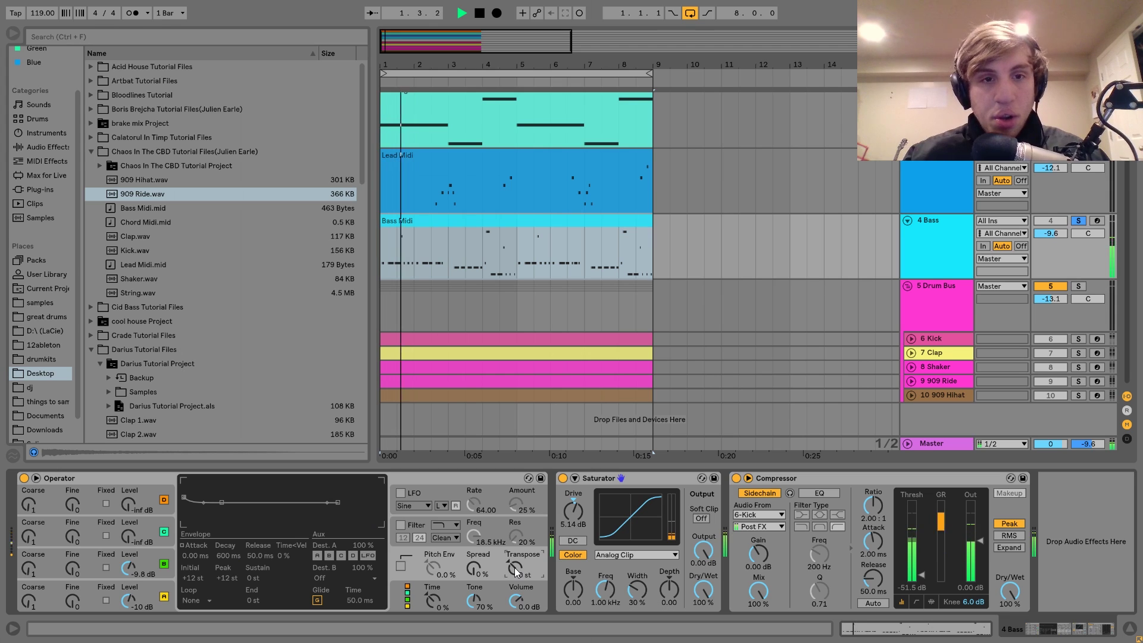
{"action": "key", "text": "space"}
Set oscillator B's Coarse back to 0.5 and audition the bass sound
{"action": "left_click", "coordinate": [34, 569]}
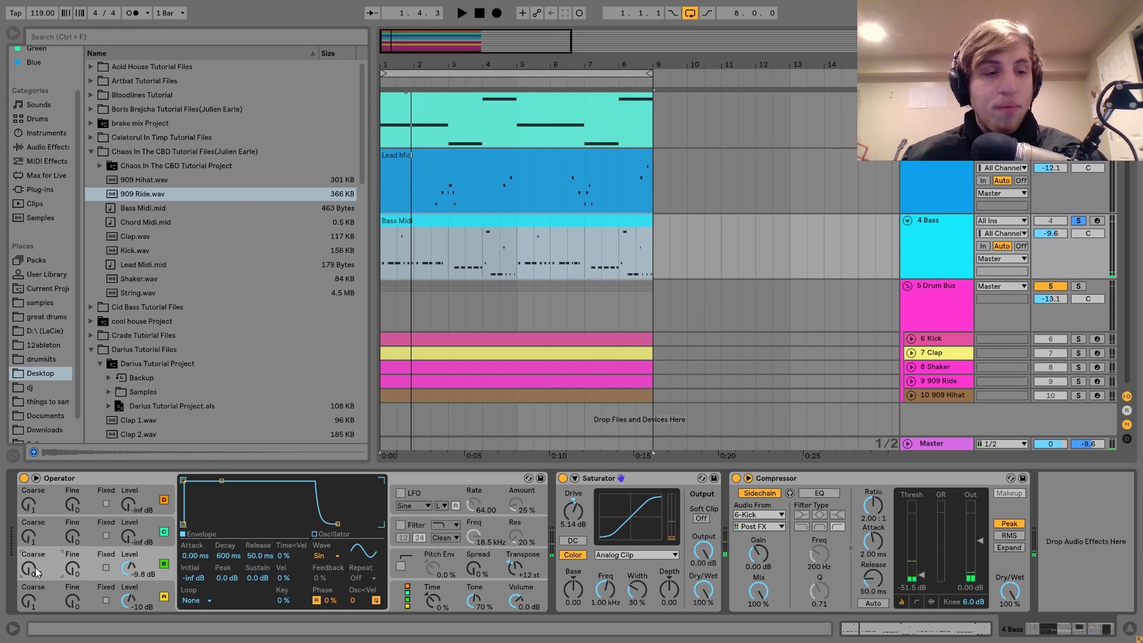
{"action": "key", "text": "space"}
{"action": "key", "text": "space"}
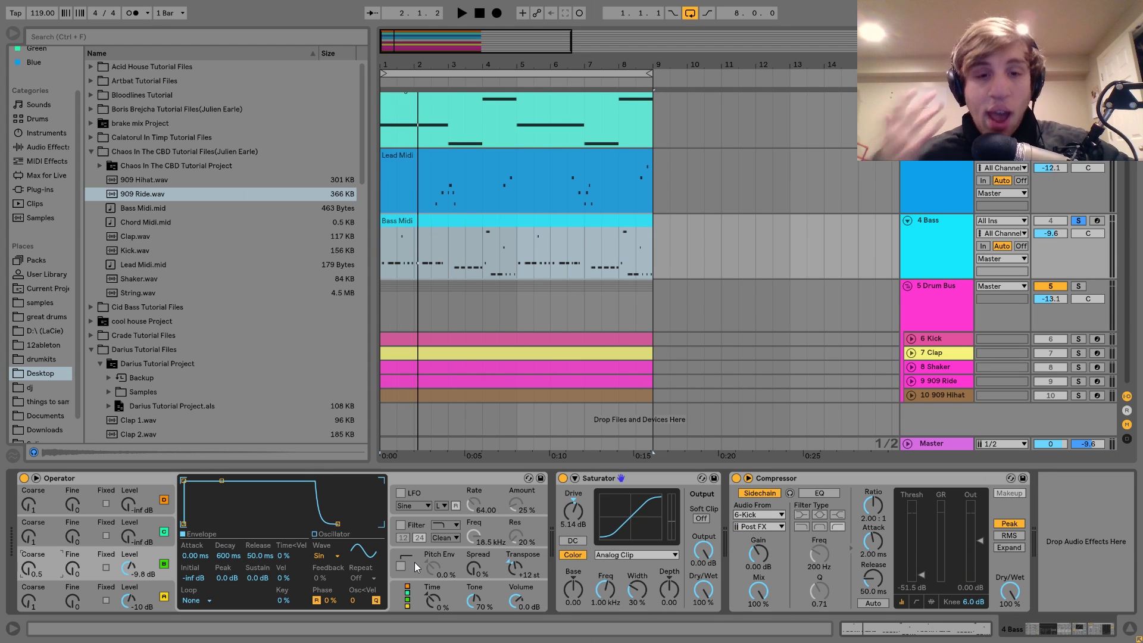
Examine the Bass track's Saturator and the kick-sidechained Compressor
{"action": "left_click", "coordinate": [617, 479]}
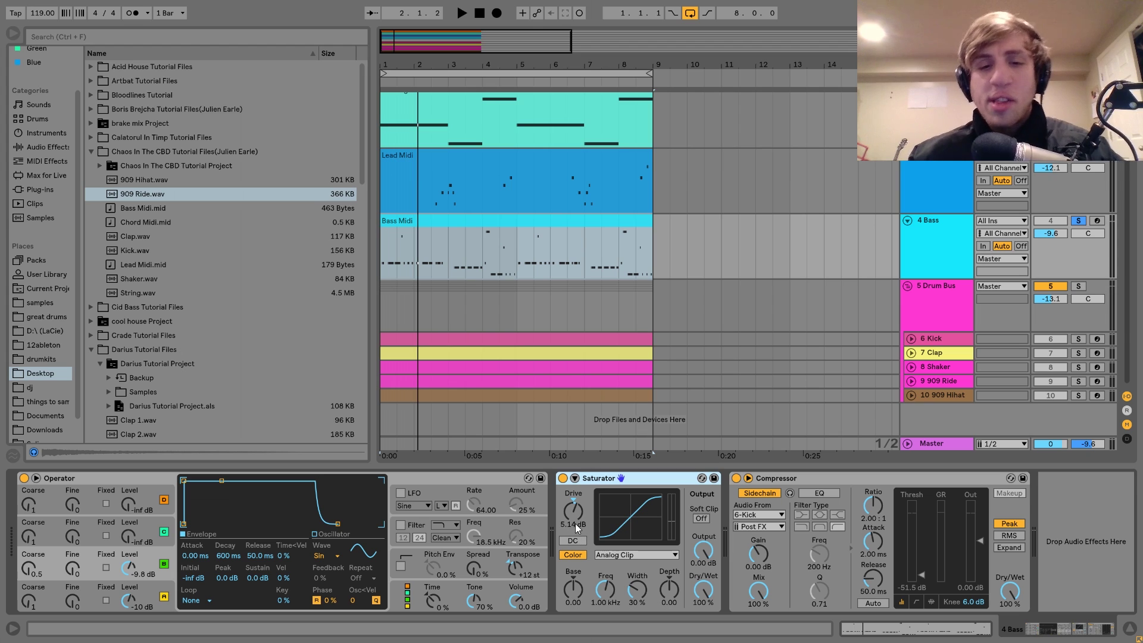
{"action": "left_click", "coordinate": [793, 480]}
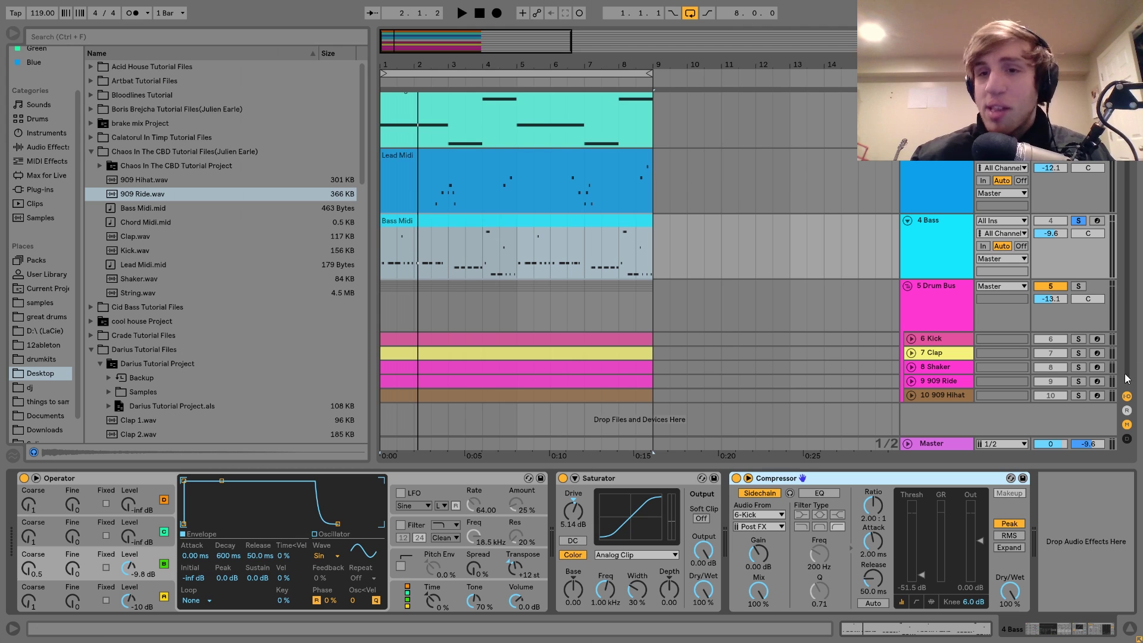
Solo the Drum Bus, play the drums from the start, and view the group's effects
{"action": "left_click", "coordinate": [1079, 287]}
{"action": "key", "text": "space"}
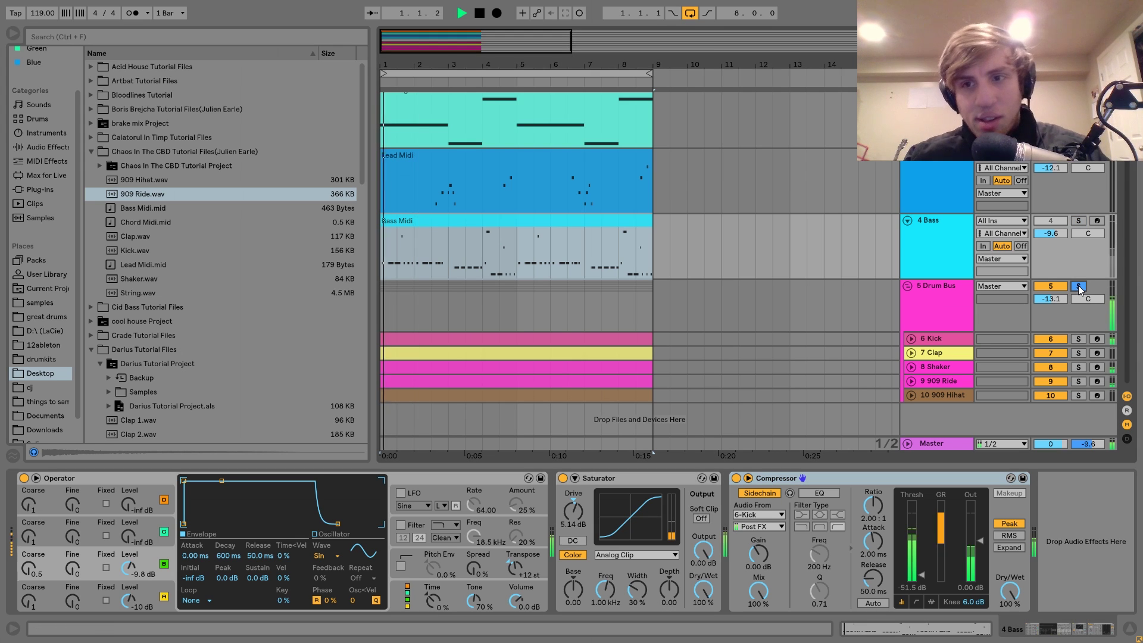
{"action": "left_click", "coordinate": [946, 302]}
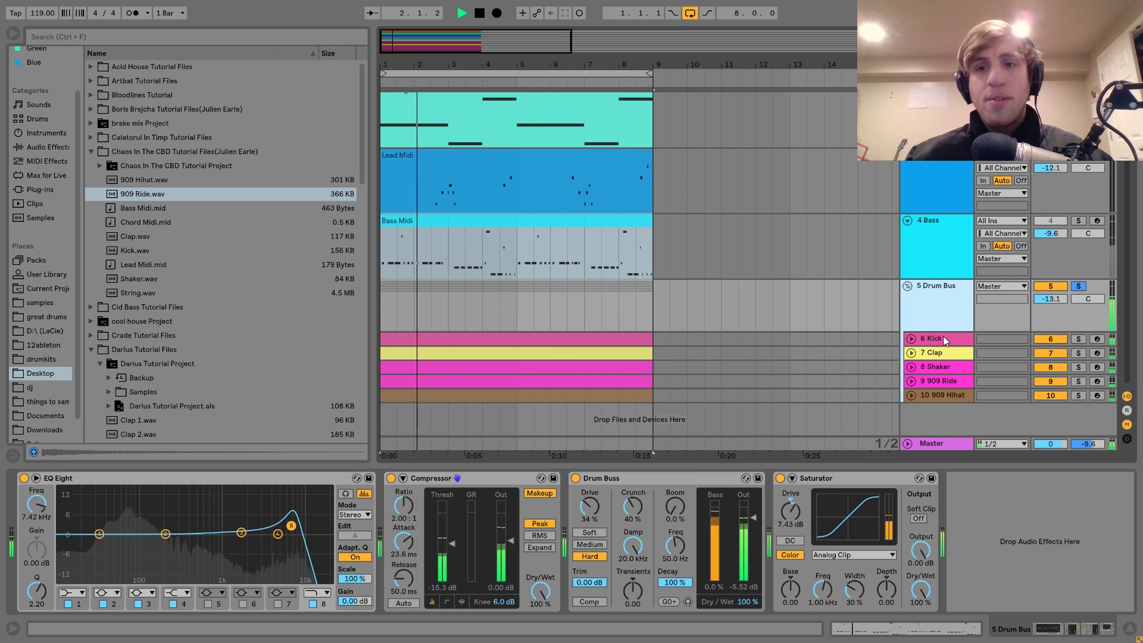
{"action": "key", "text": "space"}
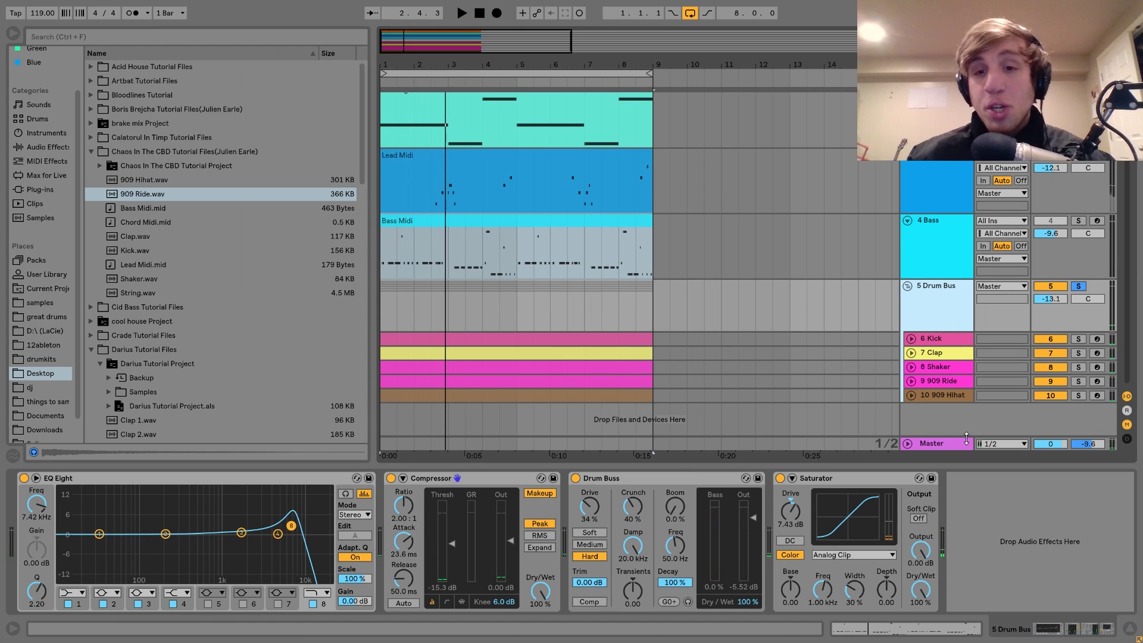
Unfold and solo the Kick track inside the Drum Bus, and play it from the start
{"action": "left_click", "coordinate": [938, 338]}
{"action": "left_click", "coordinate": [911, 339]}
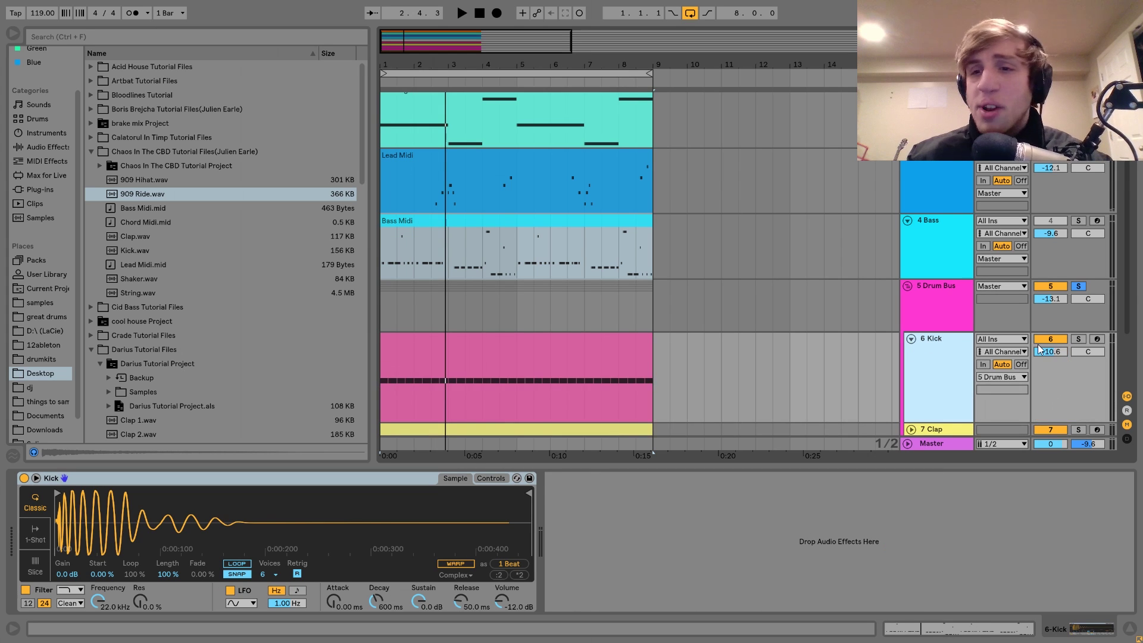
{"action": "left_click", "coordinate": [1078, 339]}
{"action": "key", "text": "space"}
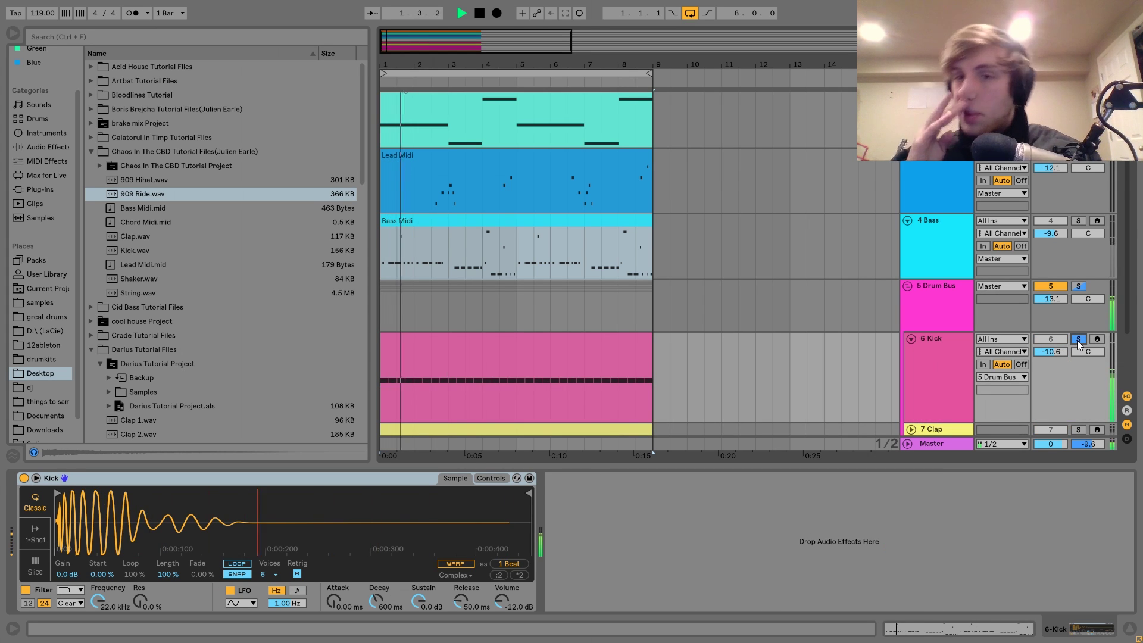
{"action": "scroll", "coordinate": [998, 339], "scroll_direction": "down", "scroll_amount": 2}
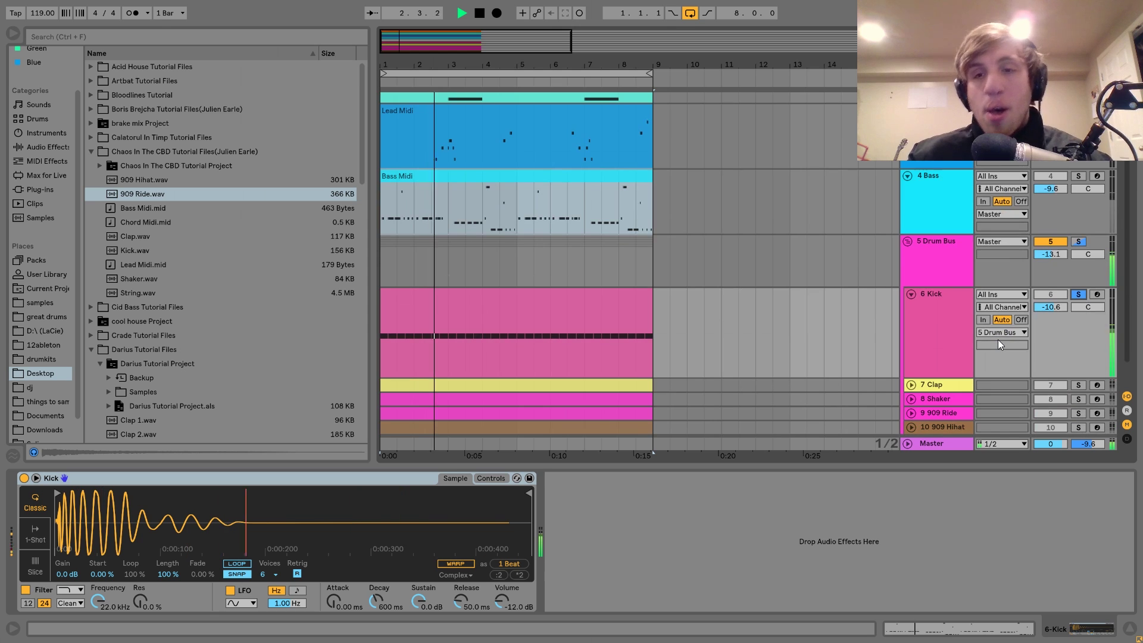
Play the soloed Kick track from the start several times, stopping after each short pass
{"action": "key", "text": "space"}
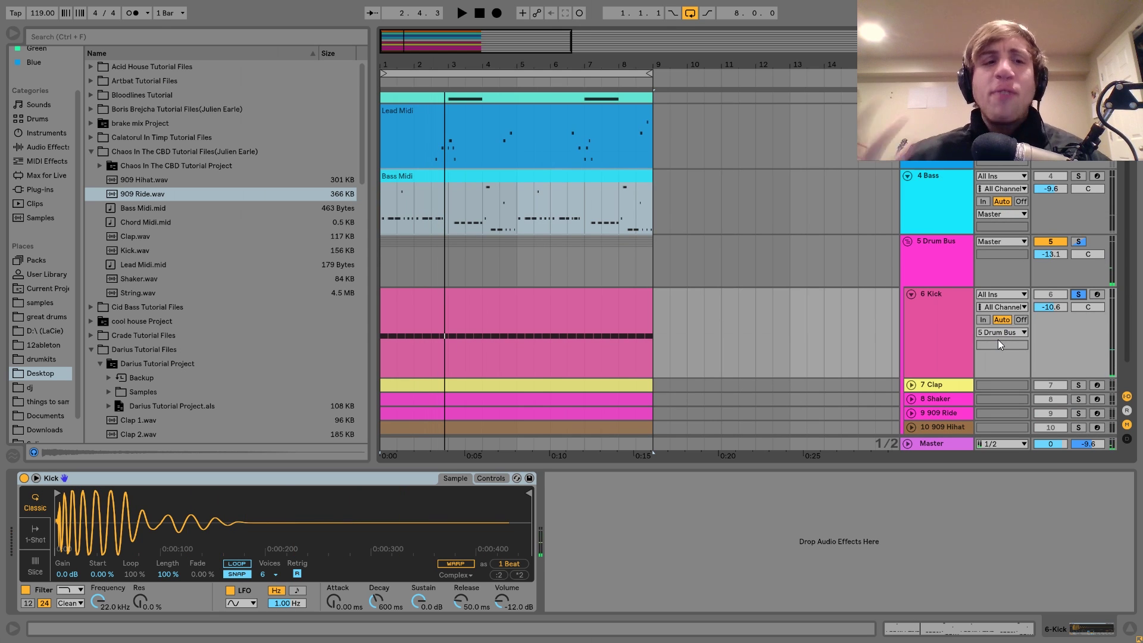
{"action": "key", "text": "space"}
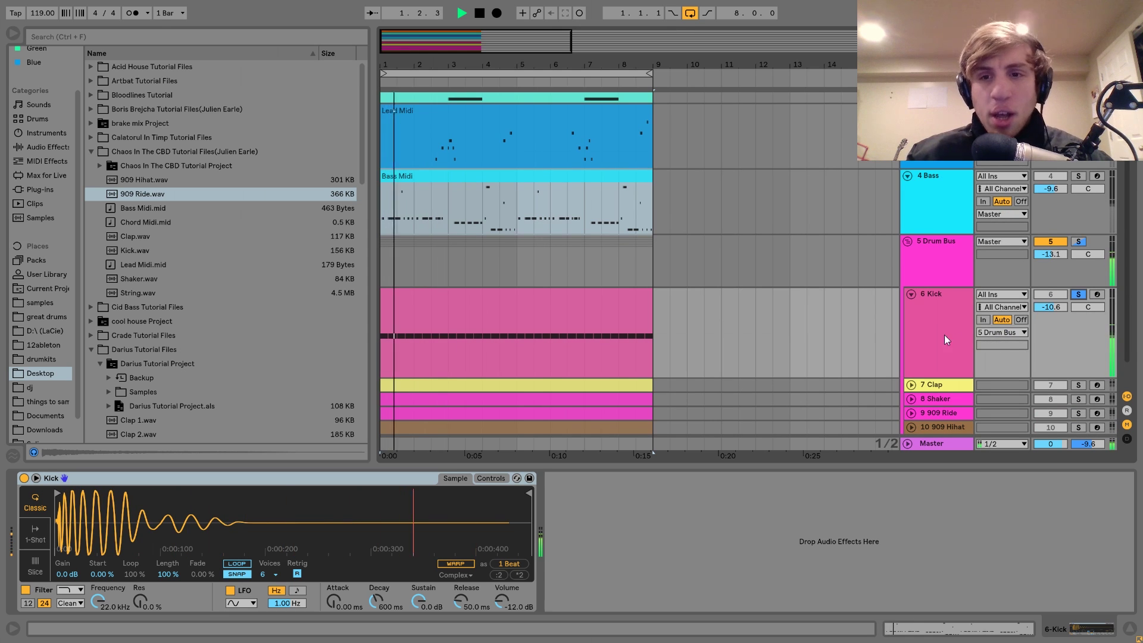
{"action": "left_click", "coordinate": [921, 331]}
{"action": "key", "text": "space"}
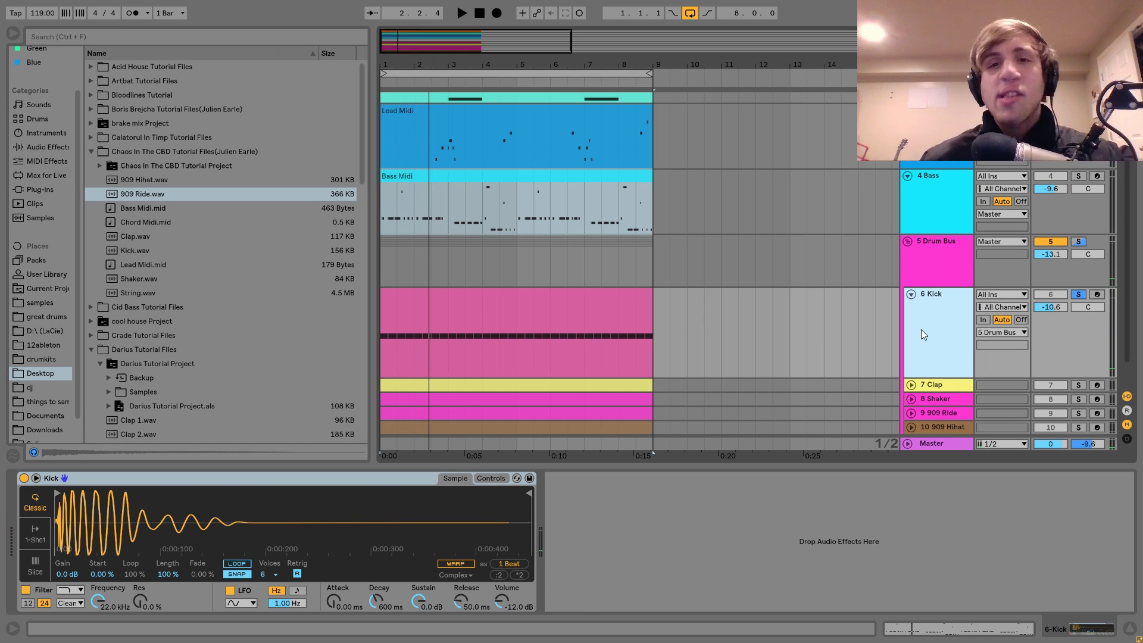
{"action": "key", "text": "space"}
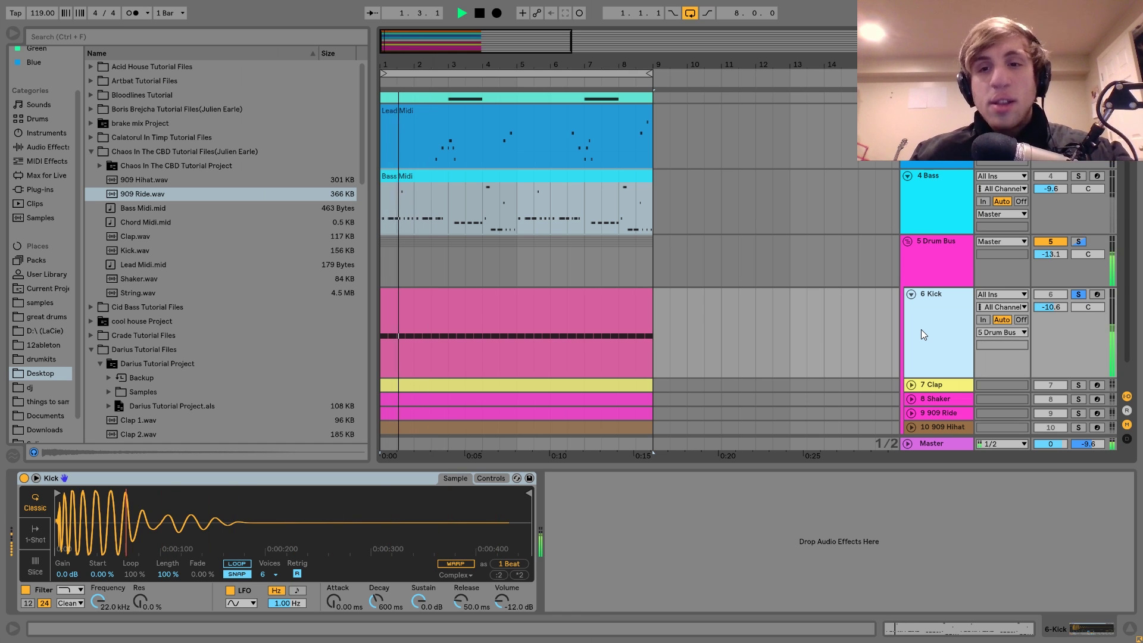
{"action": "key", "text": "space"}
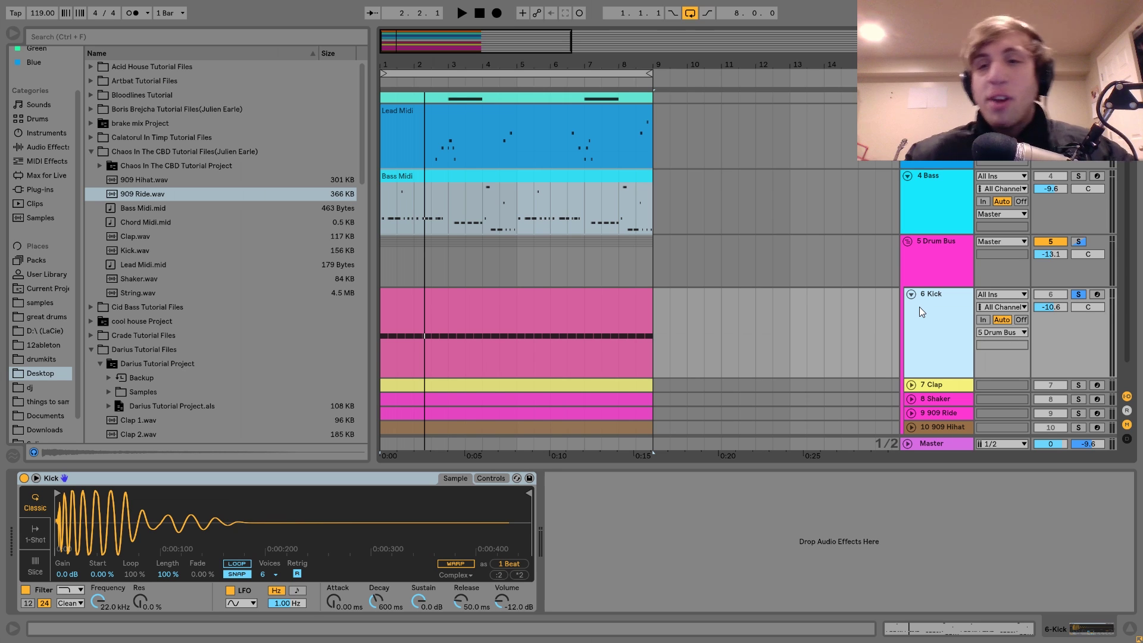
{"action": "key", "text": "space"}
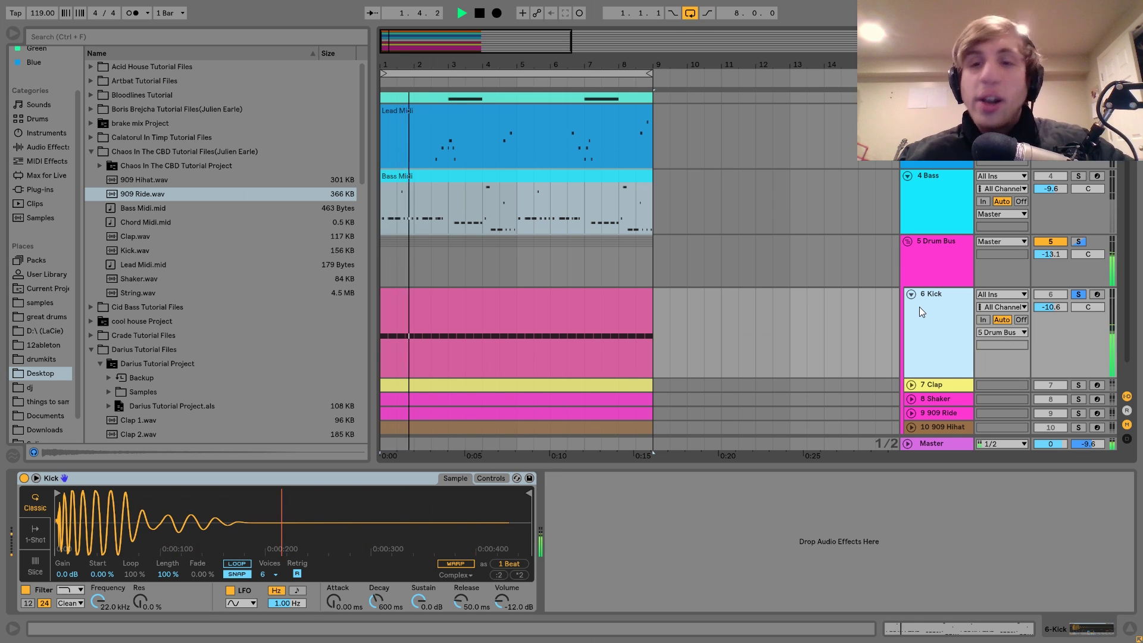
{"action": "key", "text": "space"}
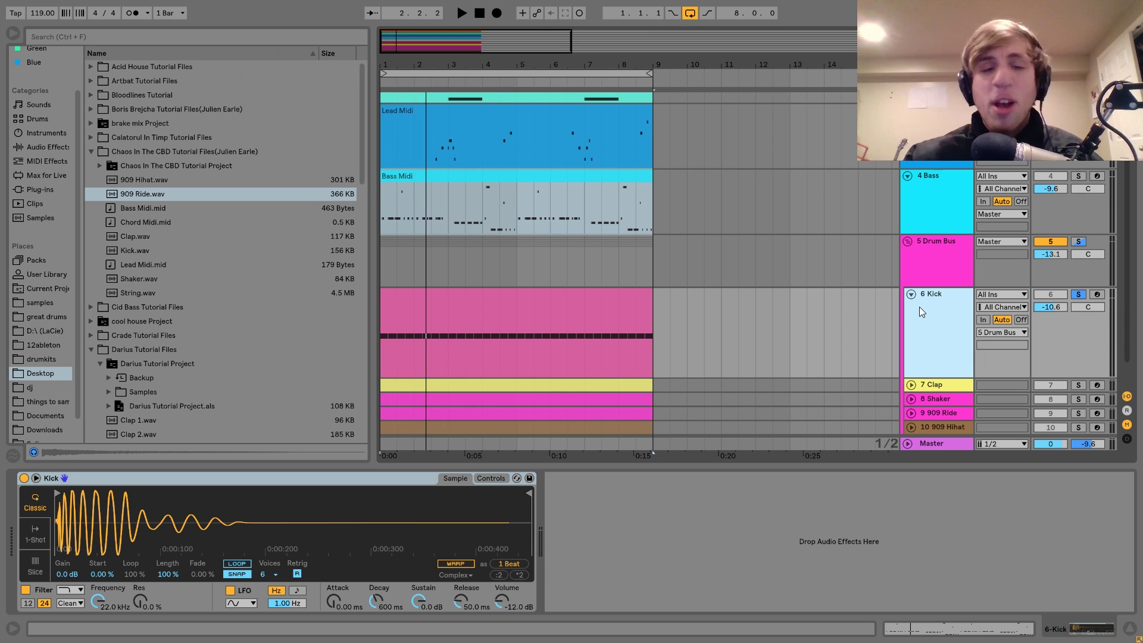
View the Bass track's device chain with its kick-sidechained Compressor, and return to the Kick track's sampler
{"action": "scroll", "coordinate": [920, 306], "scroll_direction": "down", "scroll_amount": 1}
{"action": "left_click", "coordinate": [948, 196]}
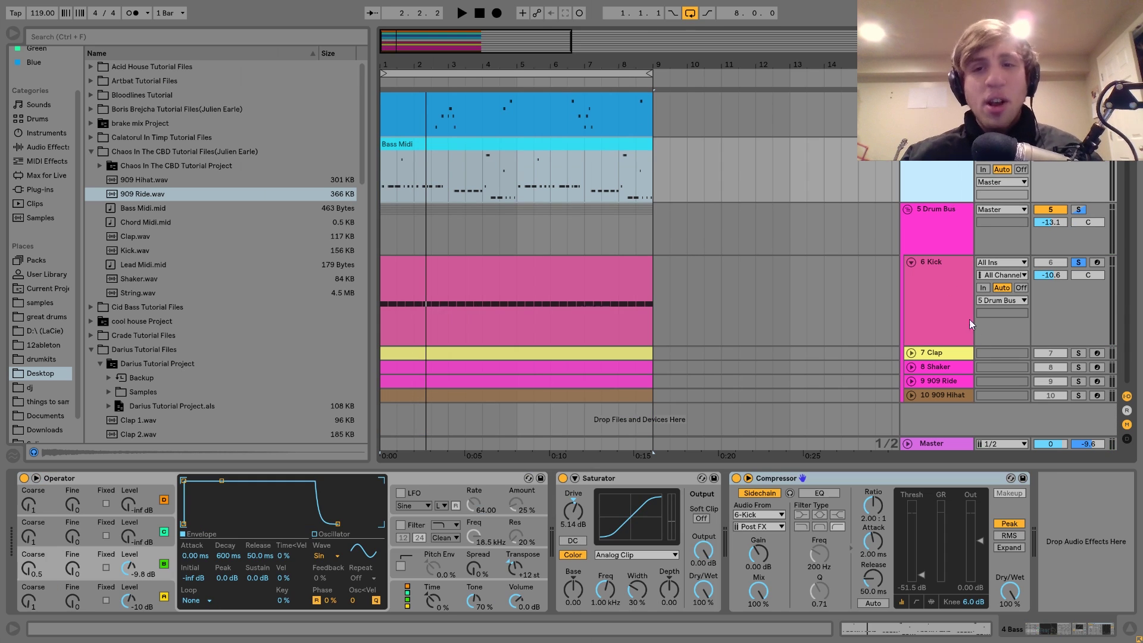
{"action": "left_click", "coordinate": [941, 280]}
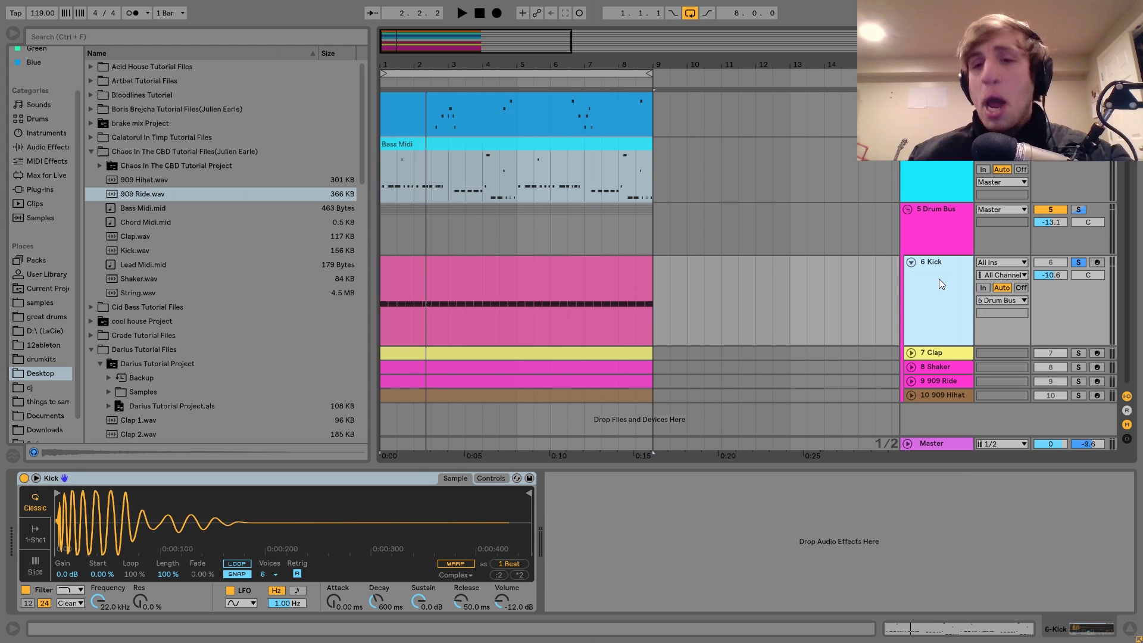
Unfold and solo the Clap track, and audition the clap from the start
{"action": "left_click", "coordinate": [947, 355]}
{"action": "left_click", "coordinate": [912, 354]}
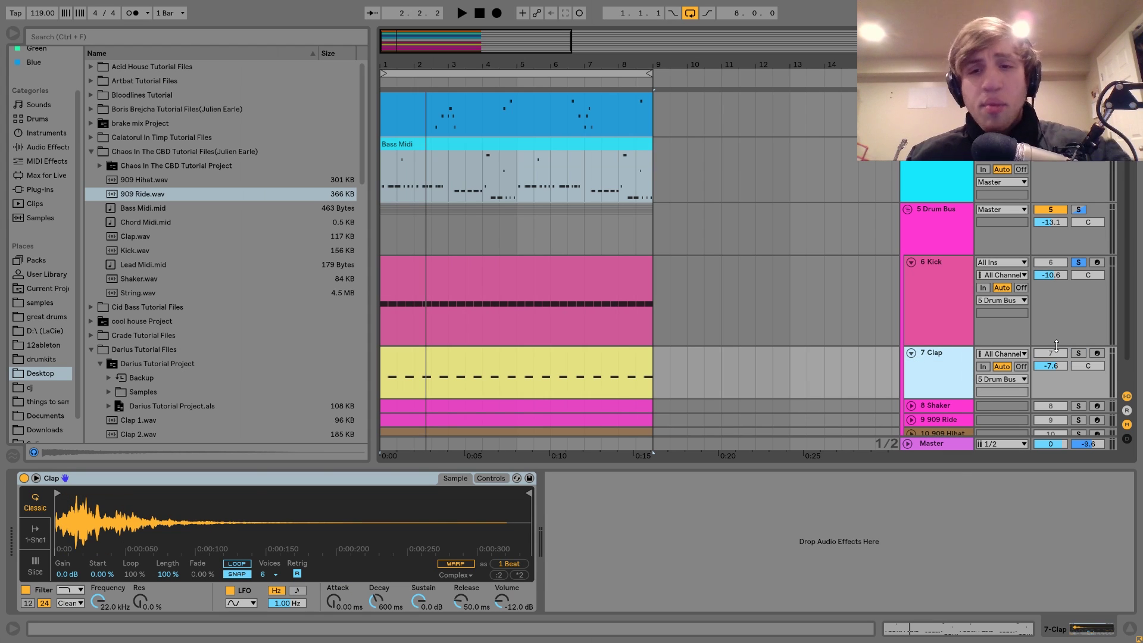
{"action": "key", "text": "space"}
{"action": "left_click", "coordinate": [1079, 353]}
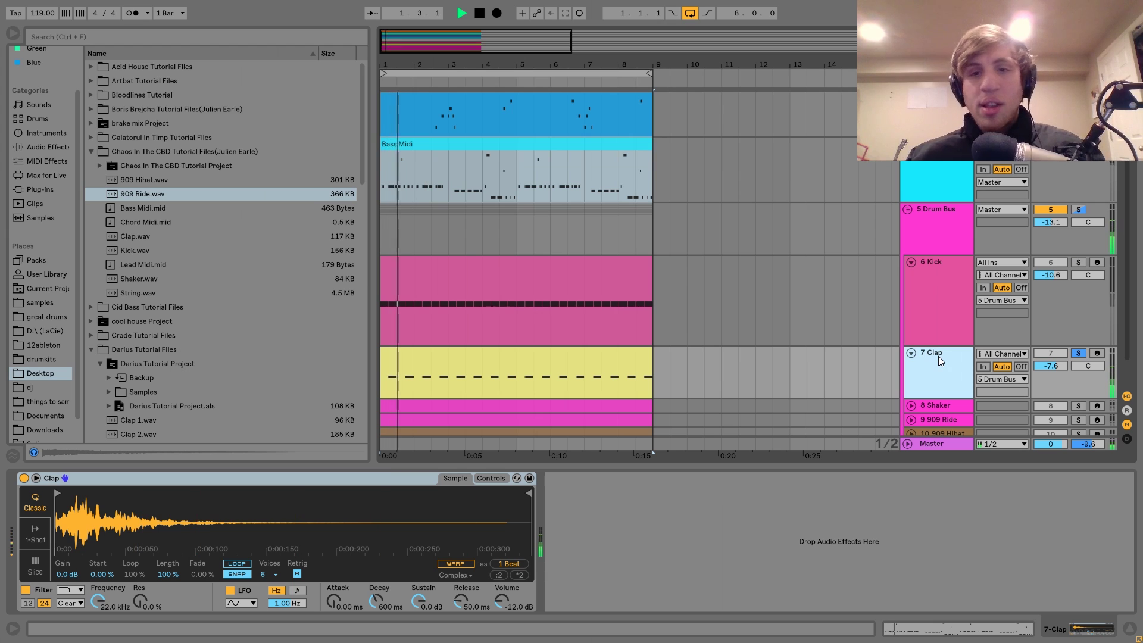
{"action": "key", "text": "space"}
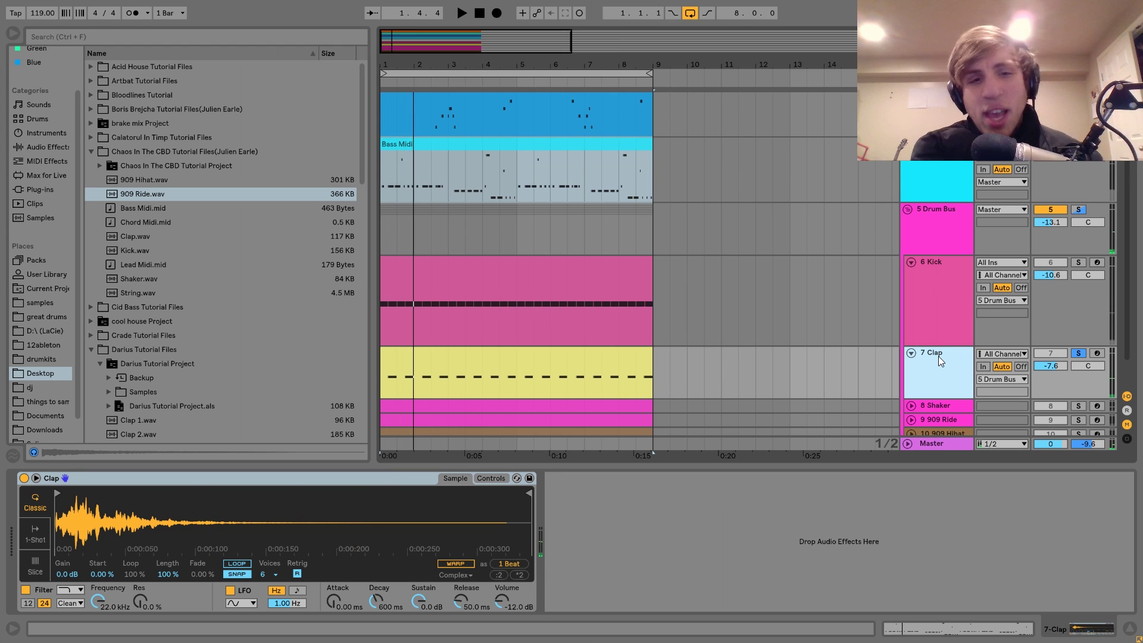
{"action": "key", "text": "space"}
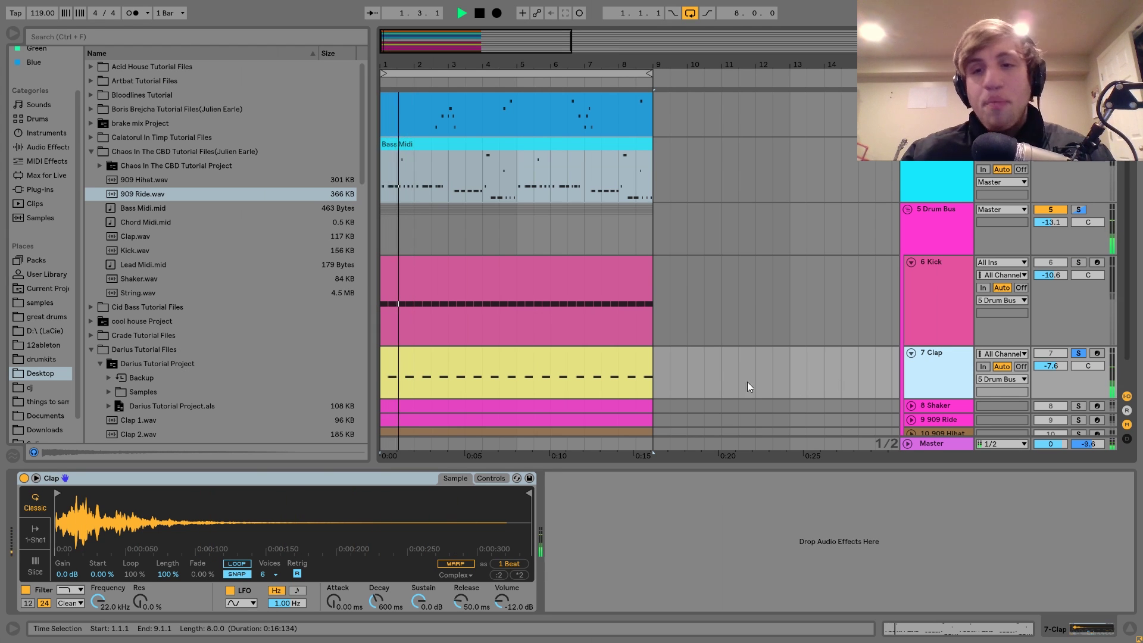
Examine the Clap clip's MIDI notes up close, marking the span between the first two claps
{"action": "double_click", "coordinate": [570, 371]}
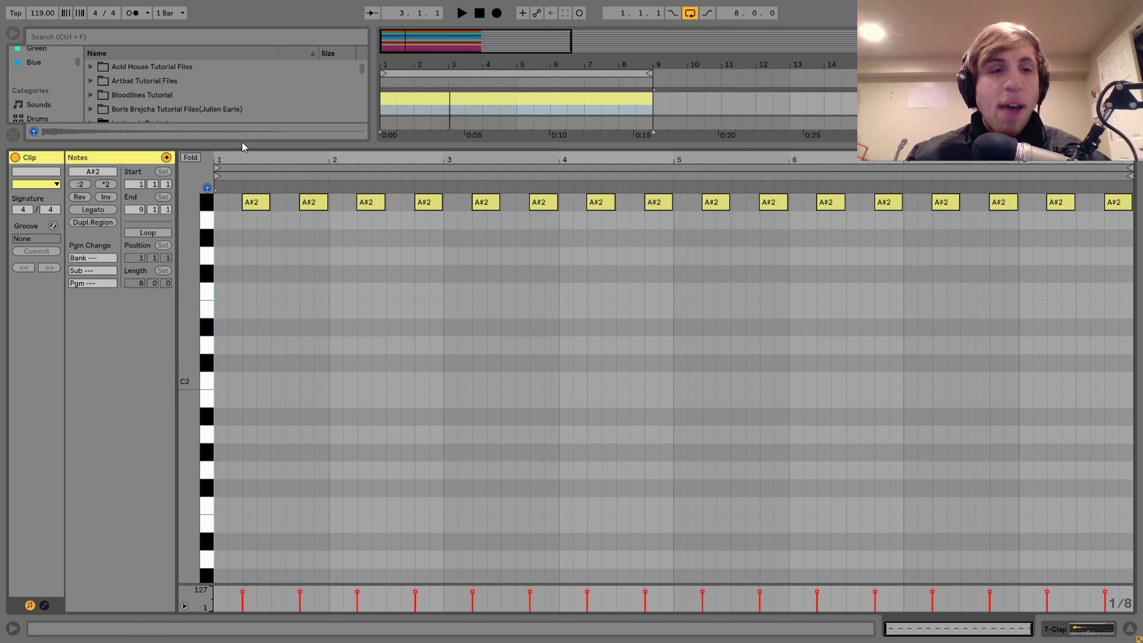
{"action": "left_click_drag", "start_coordinate": [242, 156], "coordinate": [280, 197]}
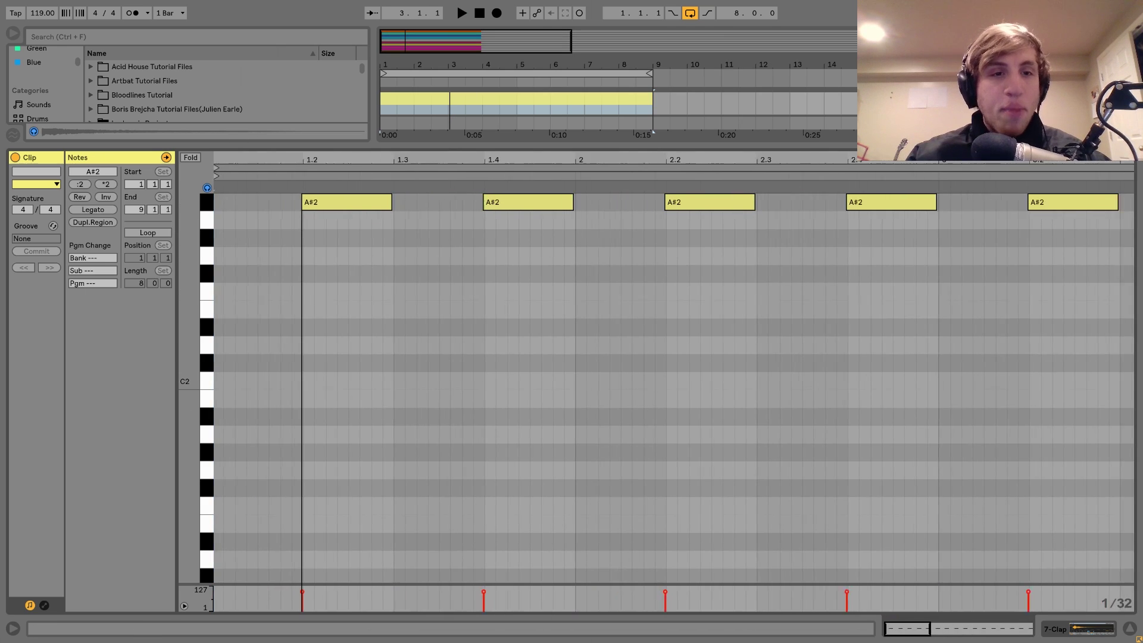
{"action": "left_click", "coordinate": [316, 223]}
{"action": "left_click", "coordinate": [306, 220]}
{"action": "left_click_drag", "start_coordinate": [304, 222], "coordinate": [491, 233]}
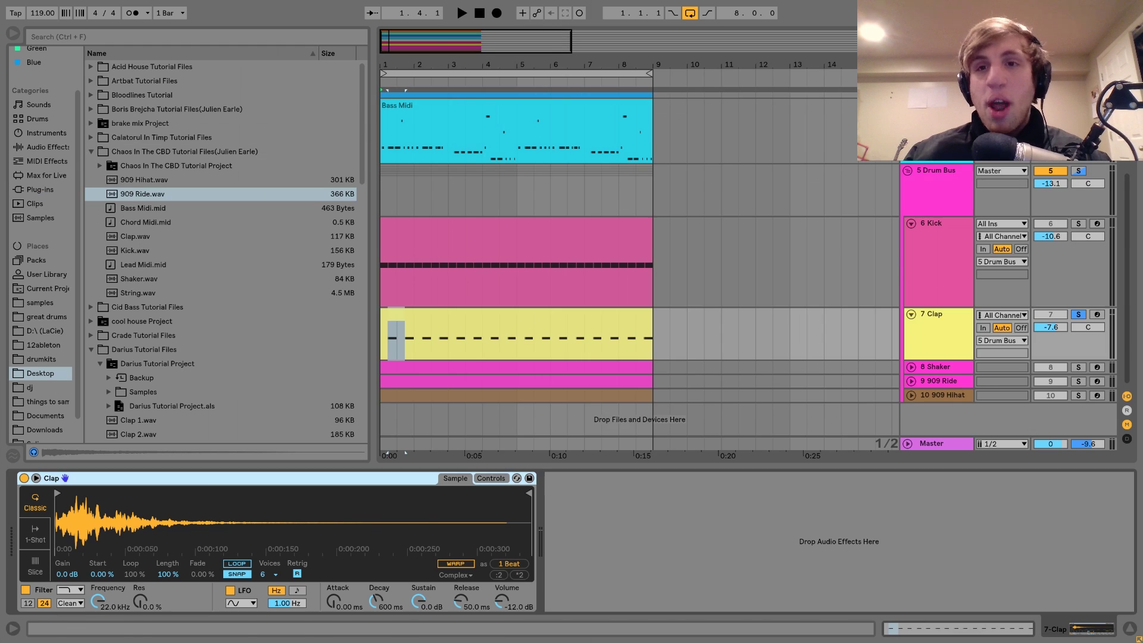
Solo the Kick with the Clap during playback, and nudge all the Clap clip's notes slightly earlier off the grid
{"action": "scroll", "coordinate": [1084, 281], "scroll_direction": "up", "scroll_amount": 2}
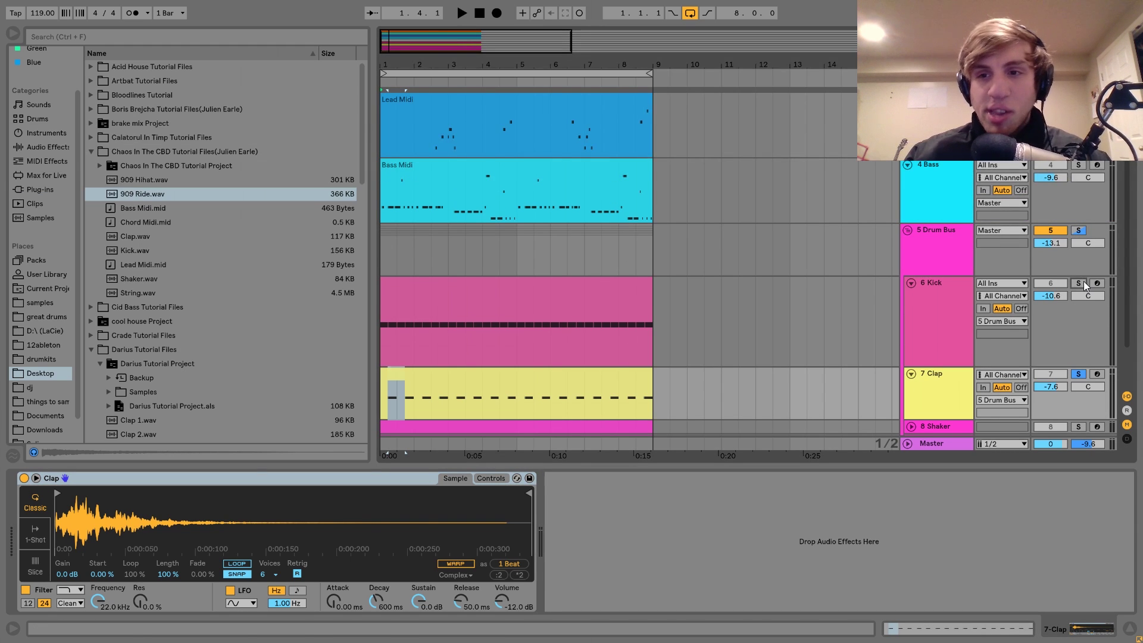
{"action": "key", "text": "space"}
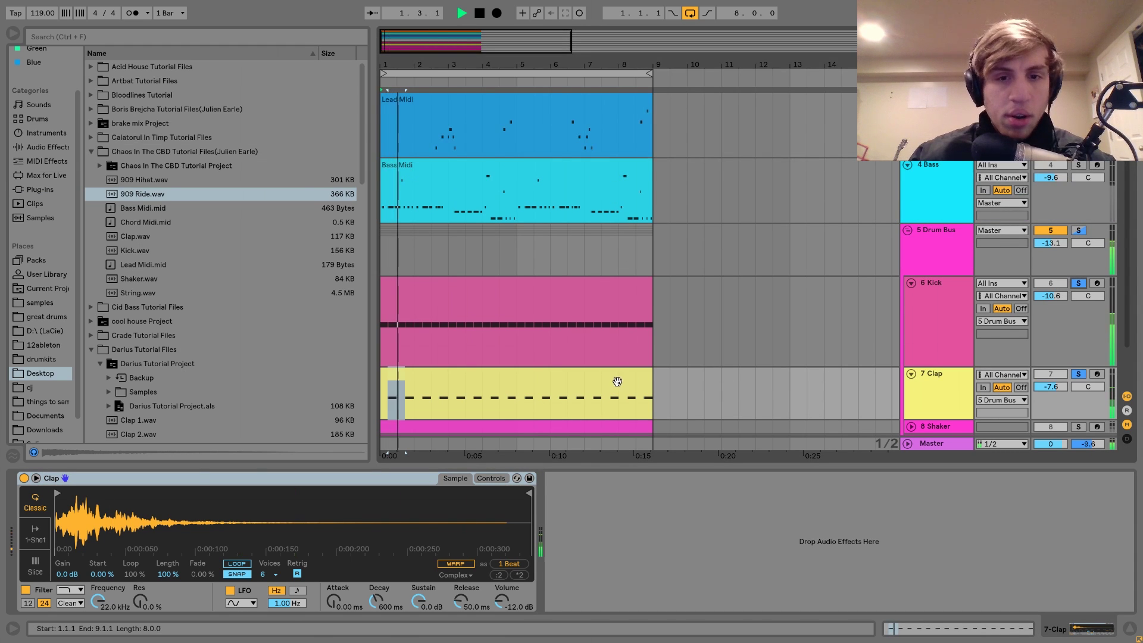
{"action": "double_click", "coordinate": [617, 382]}
{"action": "left_click", "coordinate": [617, 381]}
{"action": "key", "text": "ctrl+a"}
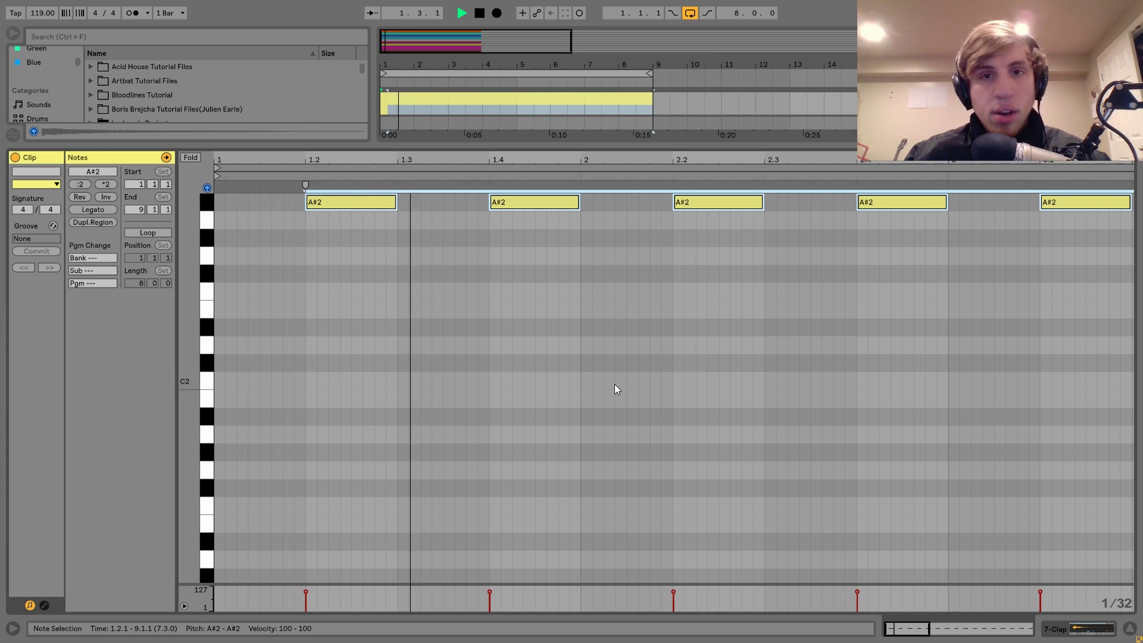
{"action": "key", "text": "alt+Left"}
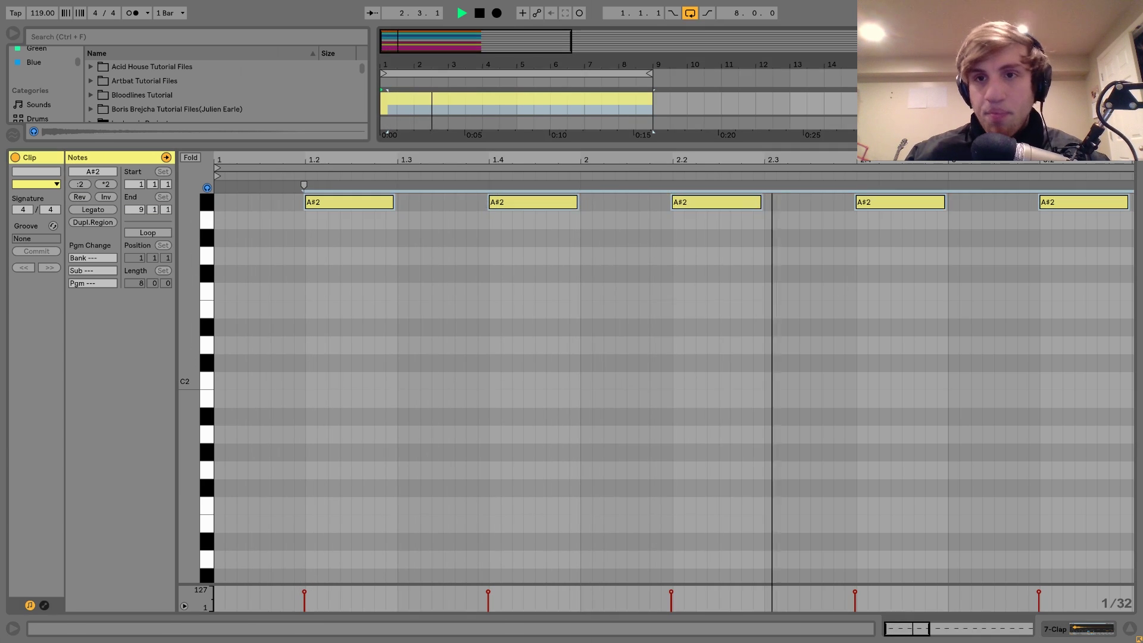
{"action": "key", "text": "shift+Tab"}
Solo the Shaker and 909 Hihat tracks together for playback, and move the 909 Hihat track above the 909 Ride
{"action": "left_click", "coordinate": [1077, 366]}
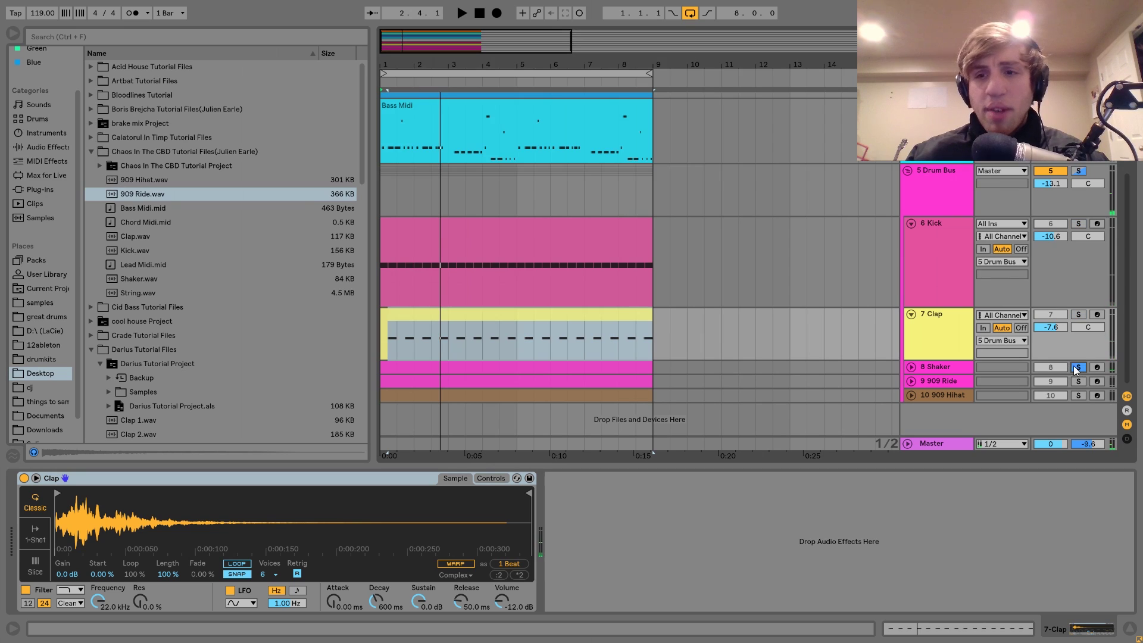
{"action": "left_click", "coordinate": [911, 367]}
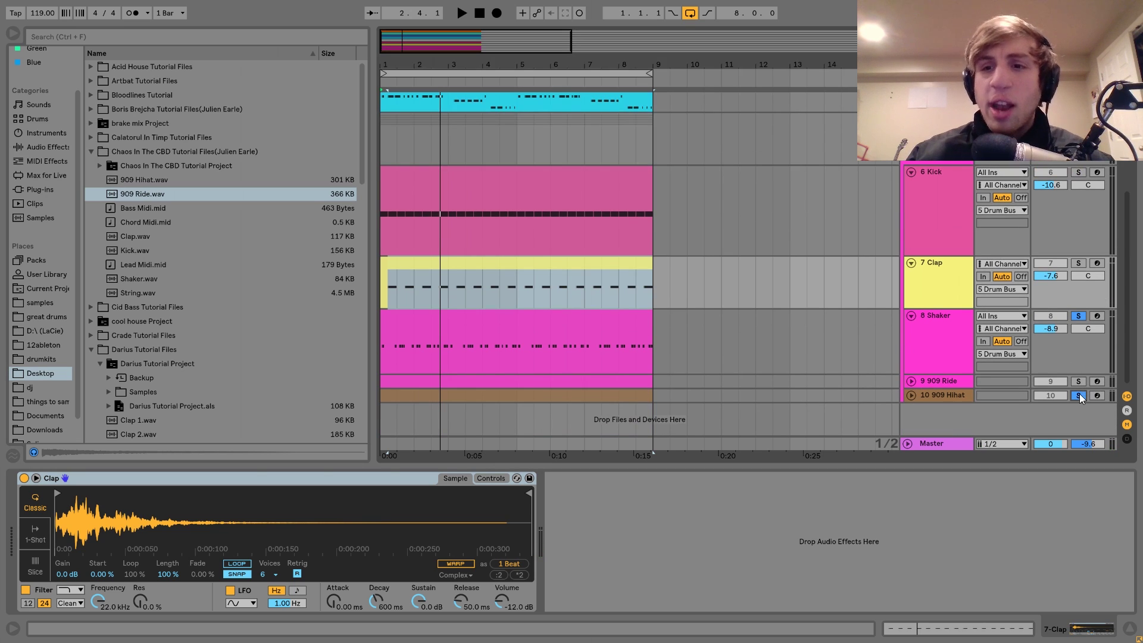
{"action": "left_click", "coordinate": [960, 390]}
{"action": "key", "text": "space"}
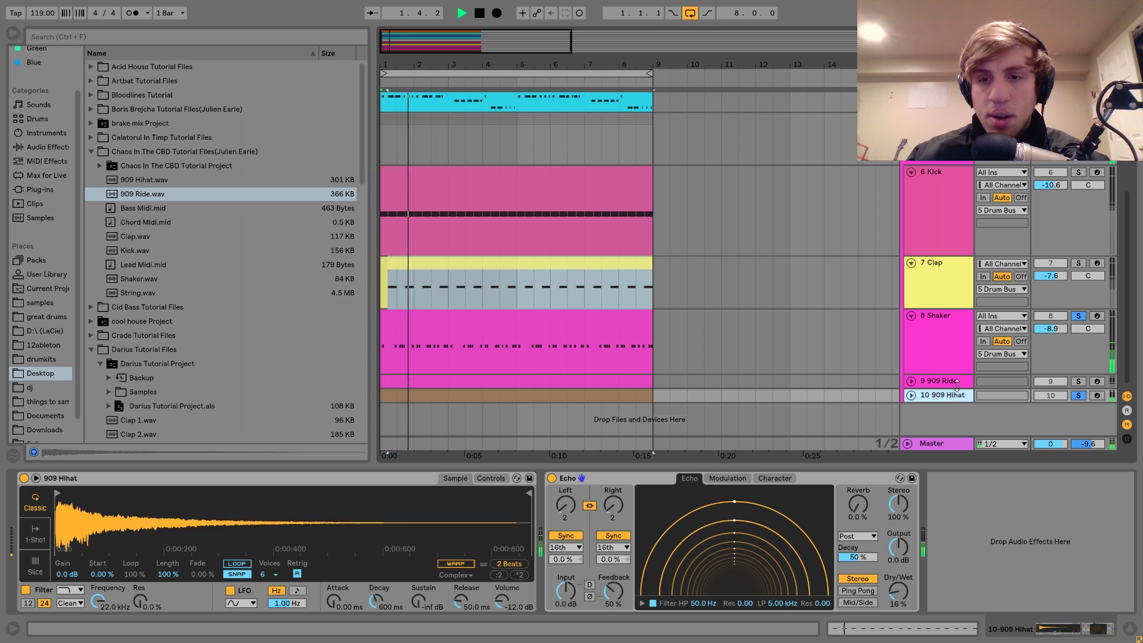
{"action": "left_click_drag", "start_coordinate": [944, 395], "coordinate": [946, 381]}
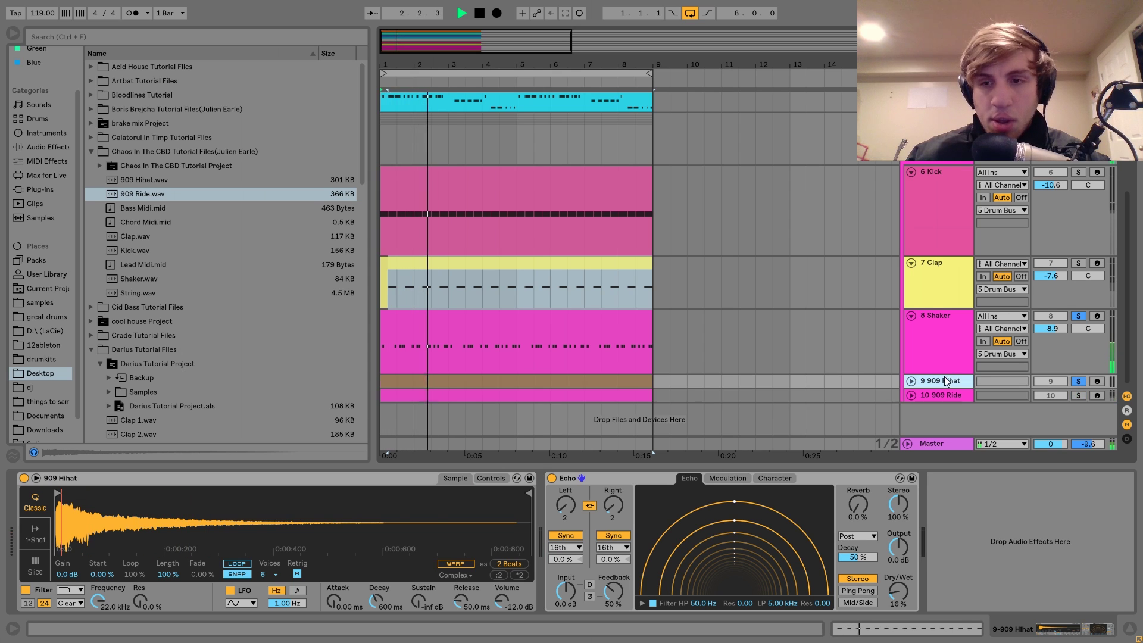
{"action": "key", "text": "space"}
Unsolo the 909 Hihat, audition the Shaker alone, and view its MIDI clip before returning to its sampler
{"action": "left_click", "coordinate": [1078, 381]}
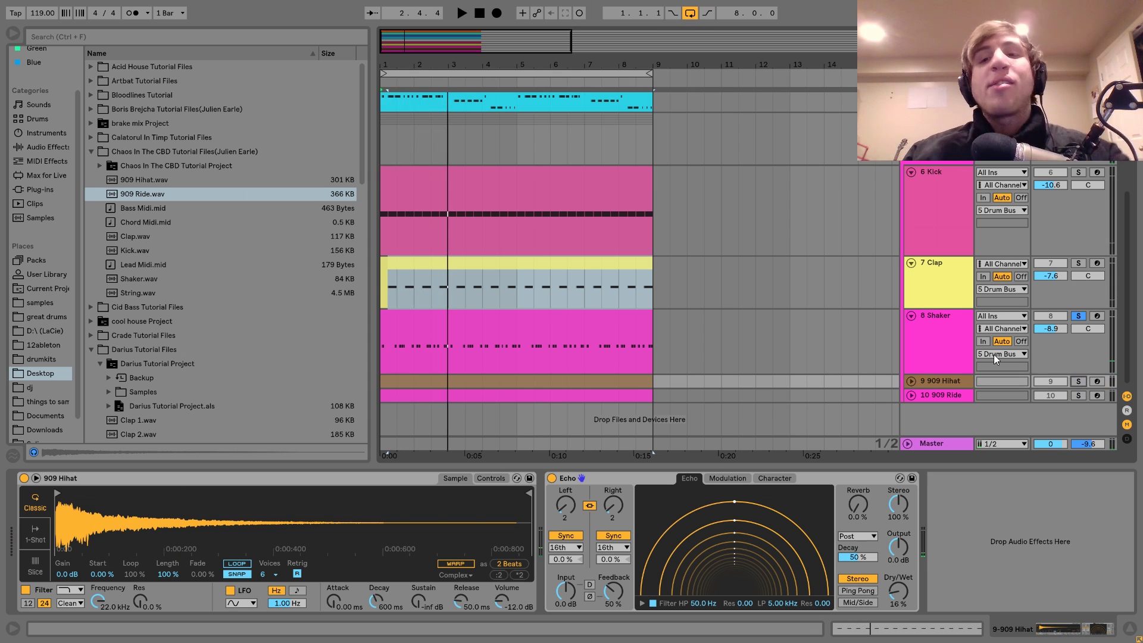
{"action": "left_click", "coordinate": [945, 348]}
{"action": "key", "text": "space"}
{"action": "double_click", "coordinate": [511, 347]}
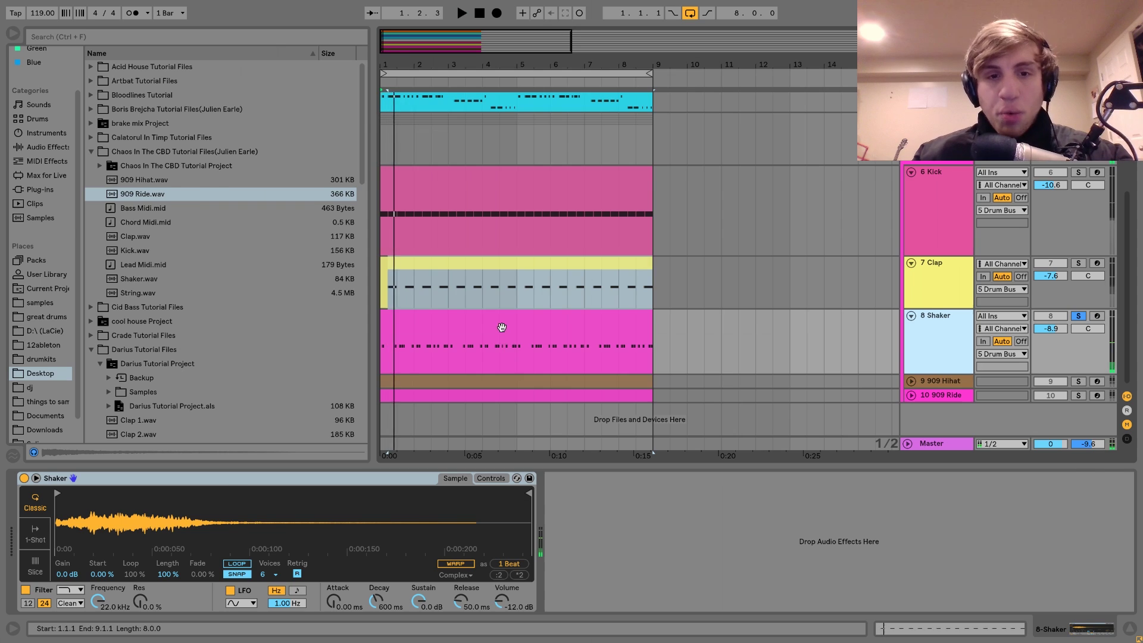
{"action": "key", "text": "space"}
{"action": "left_click", "coordinate": [1083, 636]}
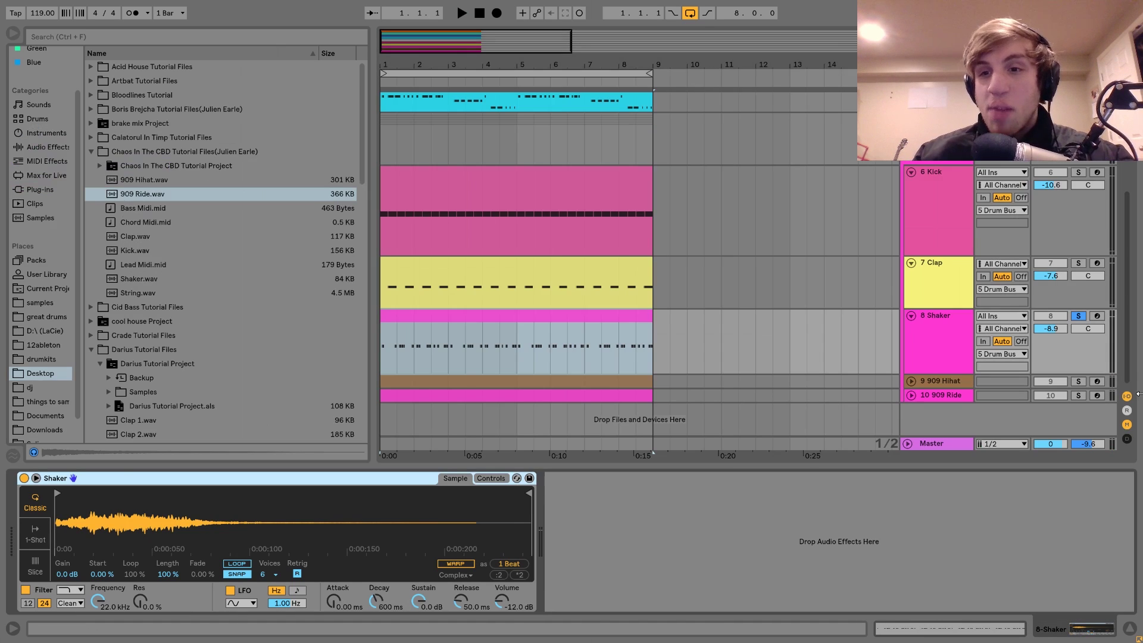
Solo and unfold the 909 Hihat track, and play it from the start
{"action": "left_click", "coordinate": [1082, 383]}
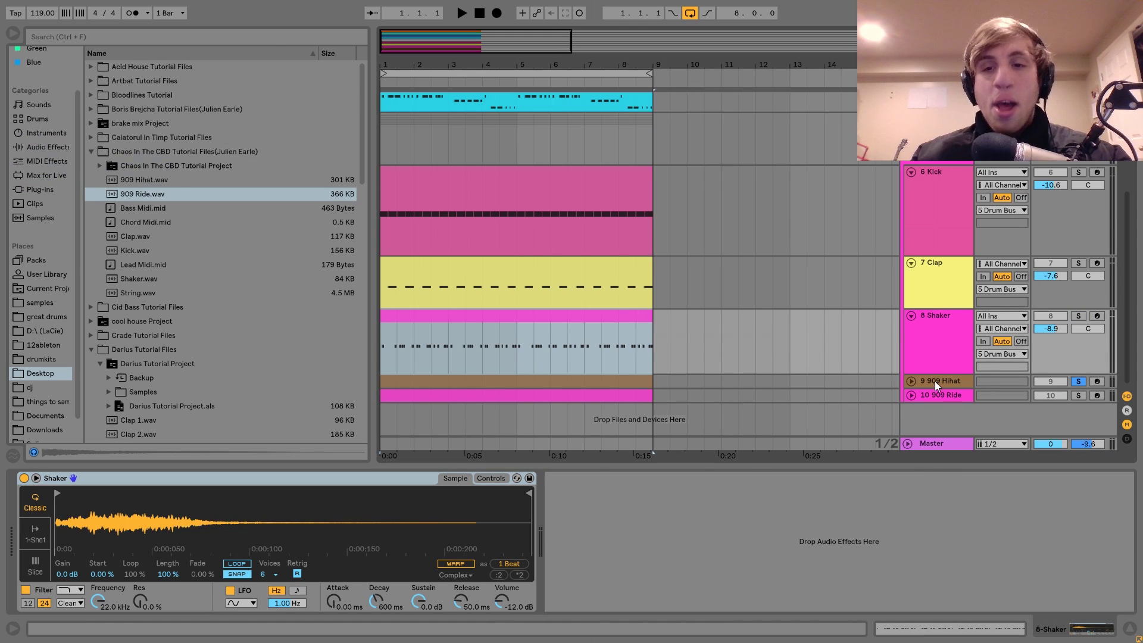
{"action": "left_click", "coordinate": [935, 381]}
{"action": "key", "text": "space"}
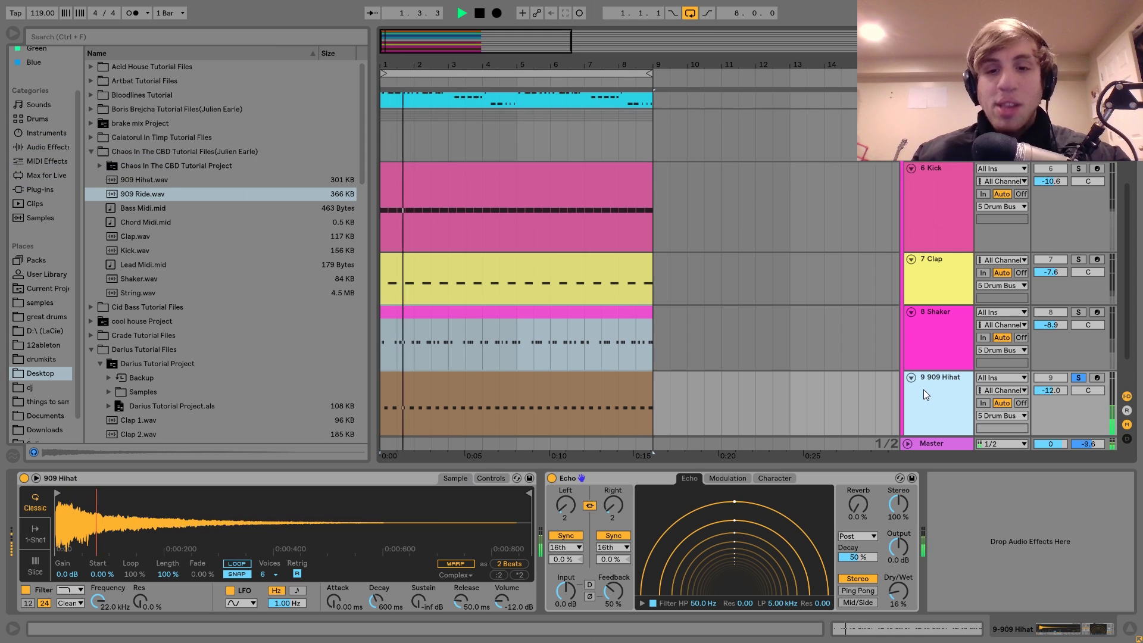
{"action": "key", "text": "space"}
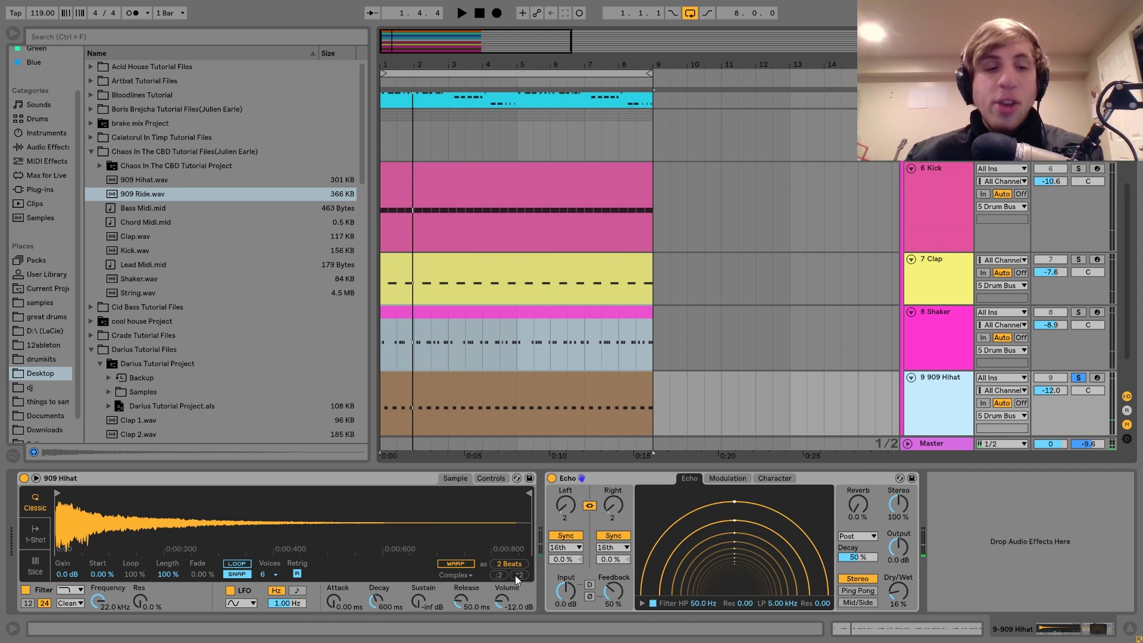
Locate the 909 Hihat.wav sample, examine the hi-hat sampler's envelope controls while auditioning it, and select its Echo effect
{"action": "left_click", "coordinate": [147, 181]}
{"action": "left_click", "coordinate": [491, 478]}
{"action": "key", "text": "space"}
{"action": "key", "text": "space"}
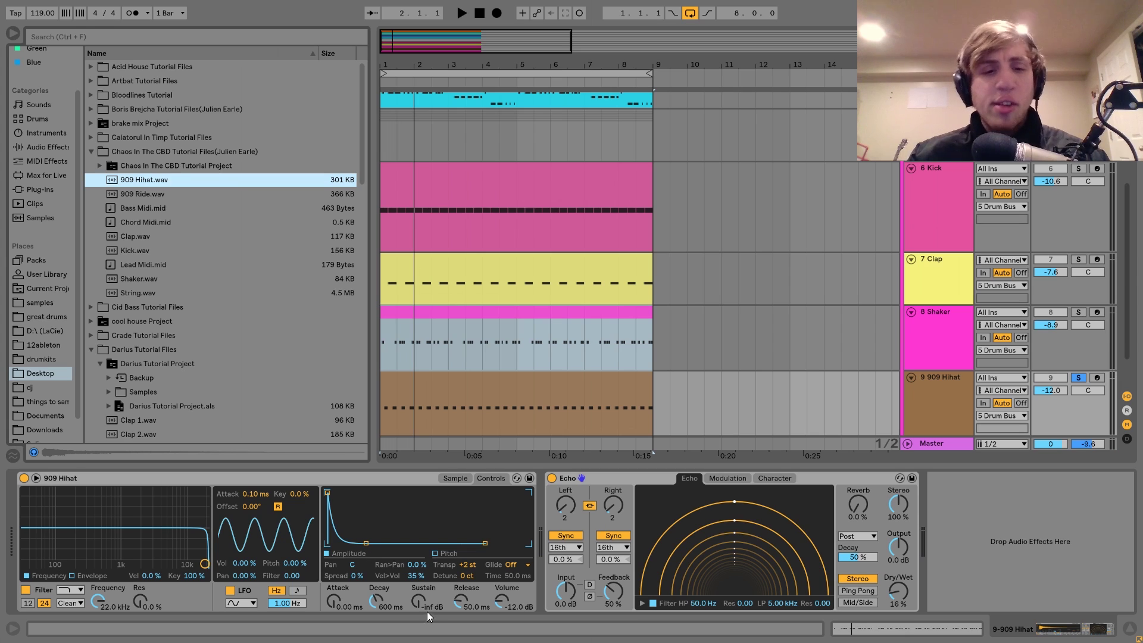
{"action": "key", "text": "space"}
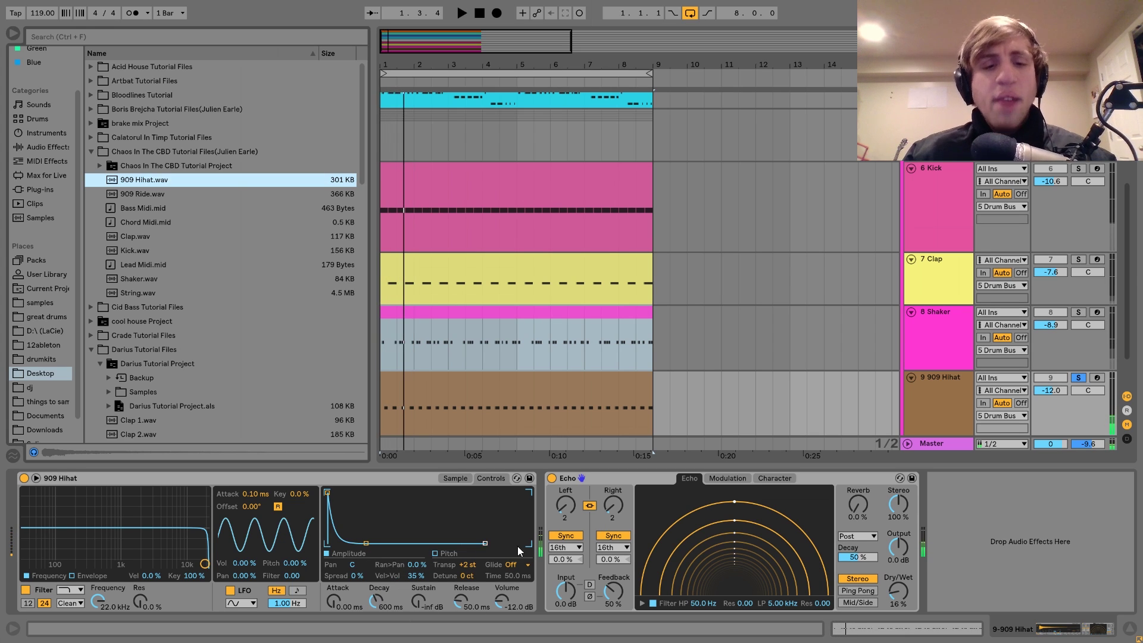
{"action": "key", "text": "space"}
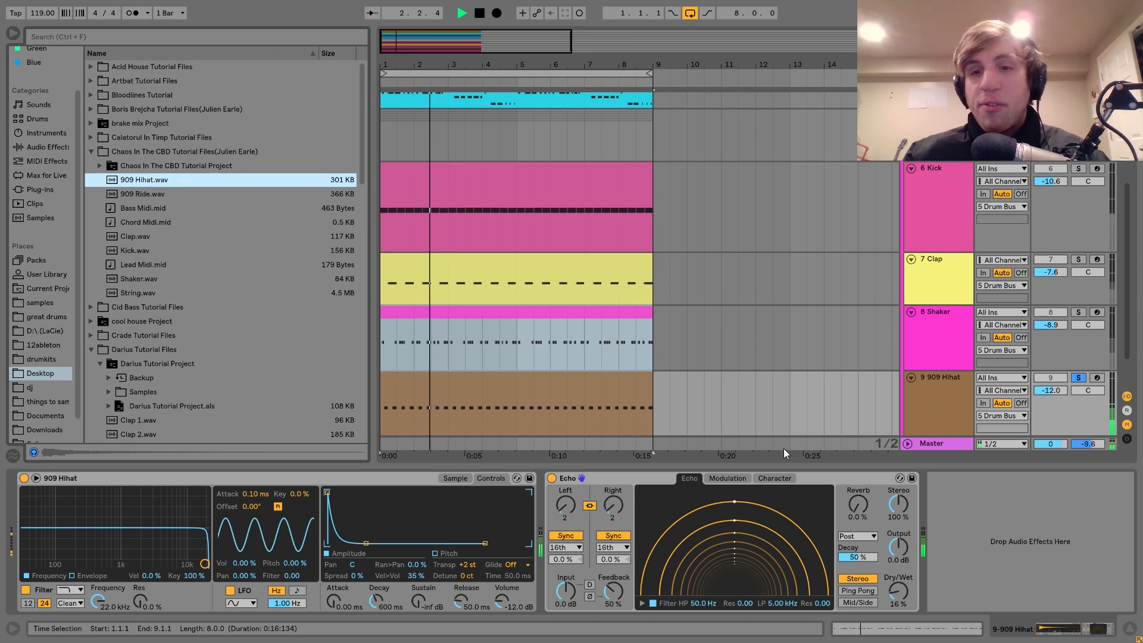
{"action": "key", "text": "space"}
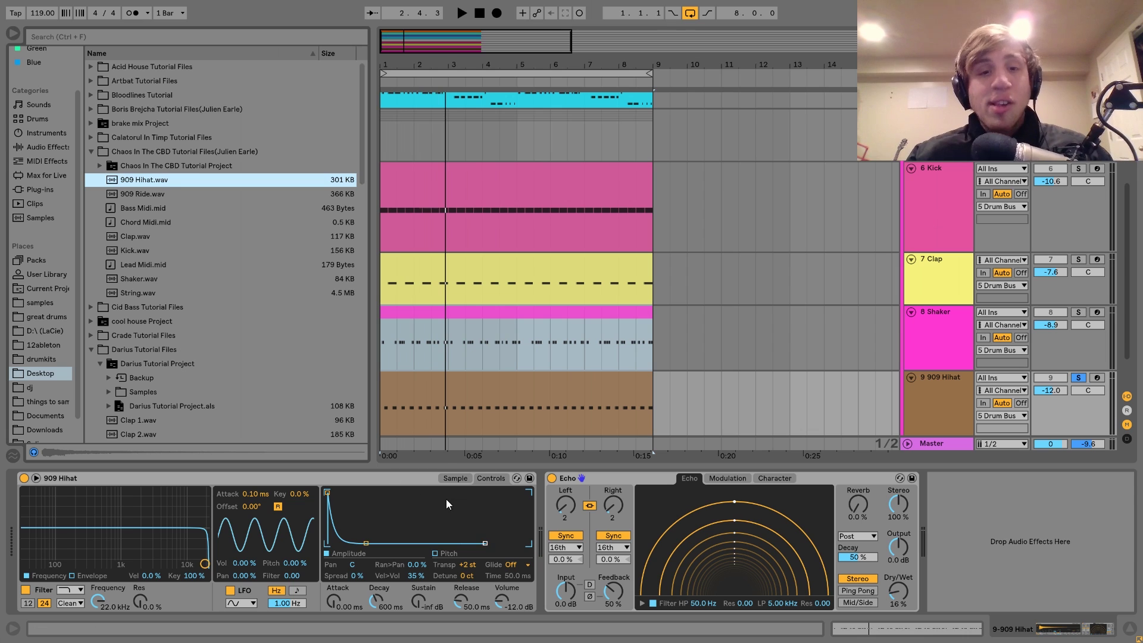
{"action": "left_click", "coordinate": [602, 481]}
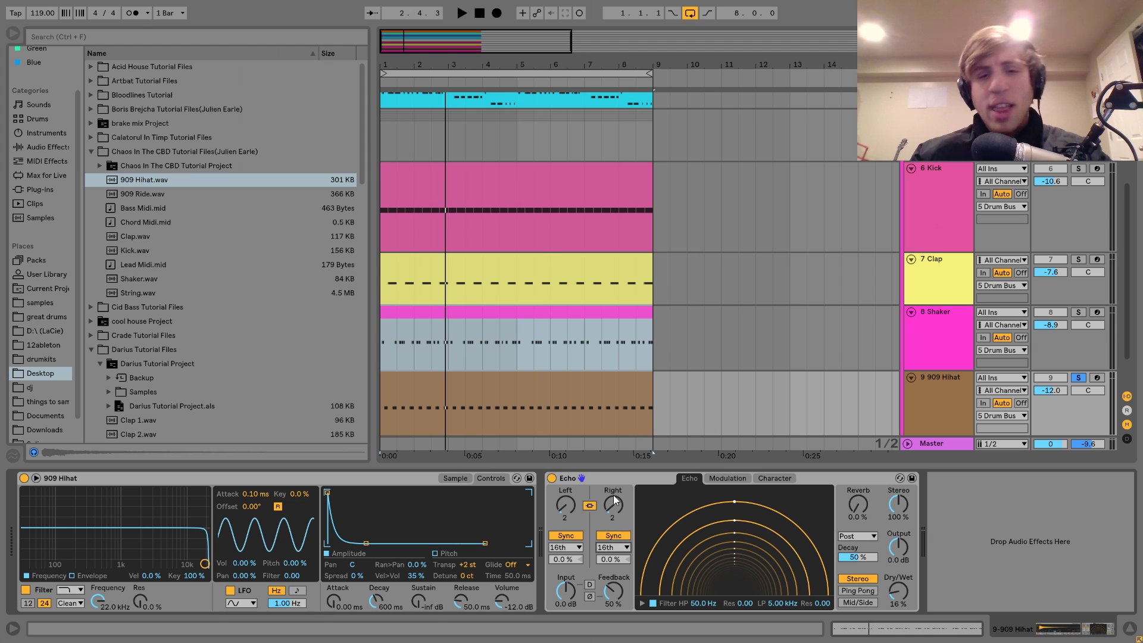
Audition the soloed 909 Hihat with its Echo effect from the start, then stop playback
{"action": "key", "text": "space"}
{"action": "scroll", "coordinate": [742, 366], "scroll_direction": "down", "scroll_amount": 2}
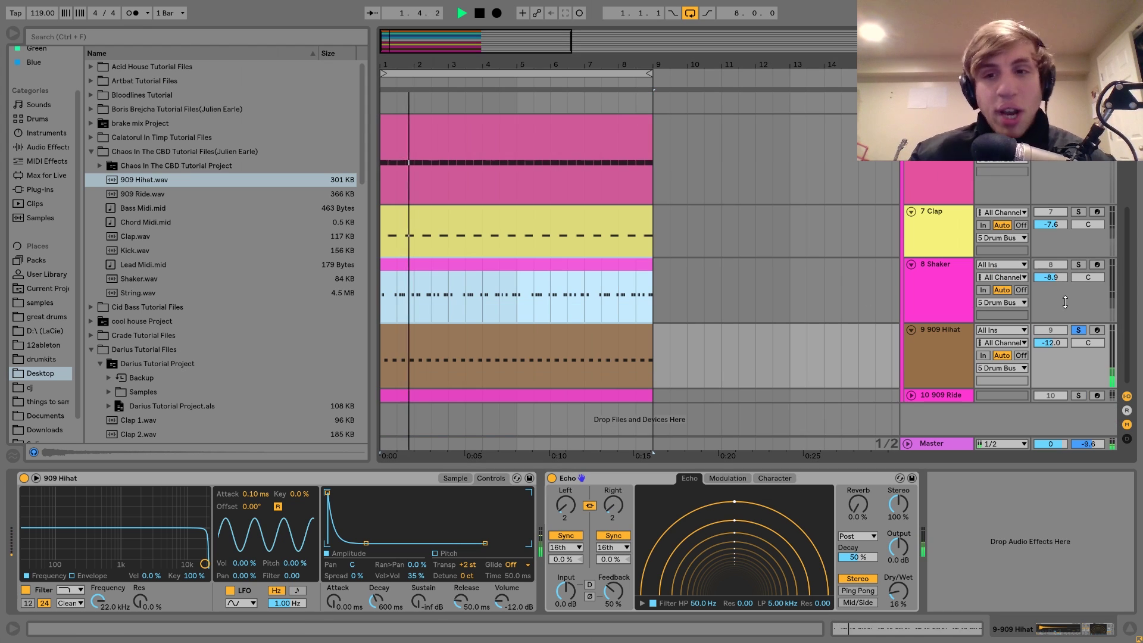
{"action": "key", "text": "space"}
Select and unfold the 909 Ride track, solo it in place of the 909 Hihat, and play it from the start
{"action": "left_click", "coordinate": [946, 396]}
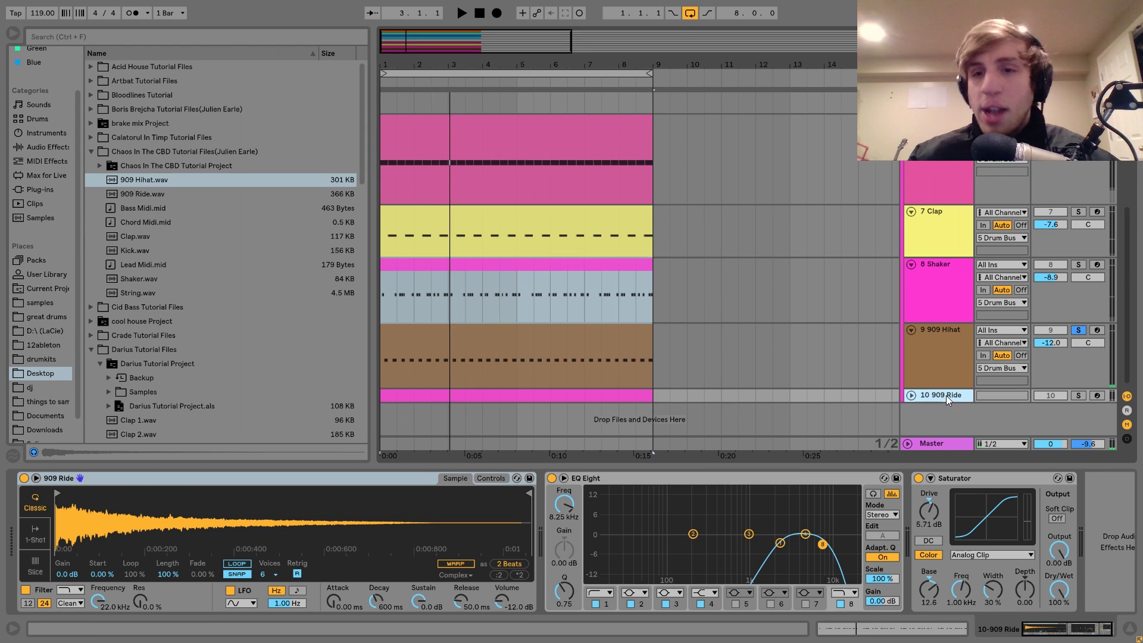
{"action": "left_click", "coordinate": [911, 395]}
{"action": "left_click", "coordinate": [1079, 378]}
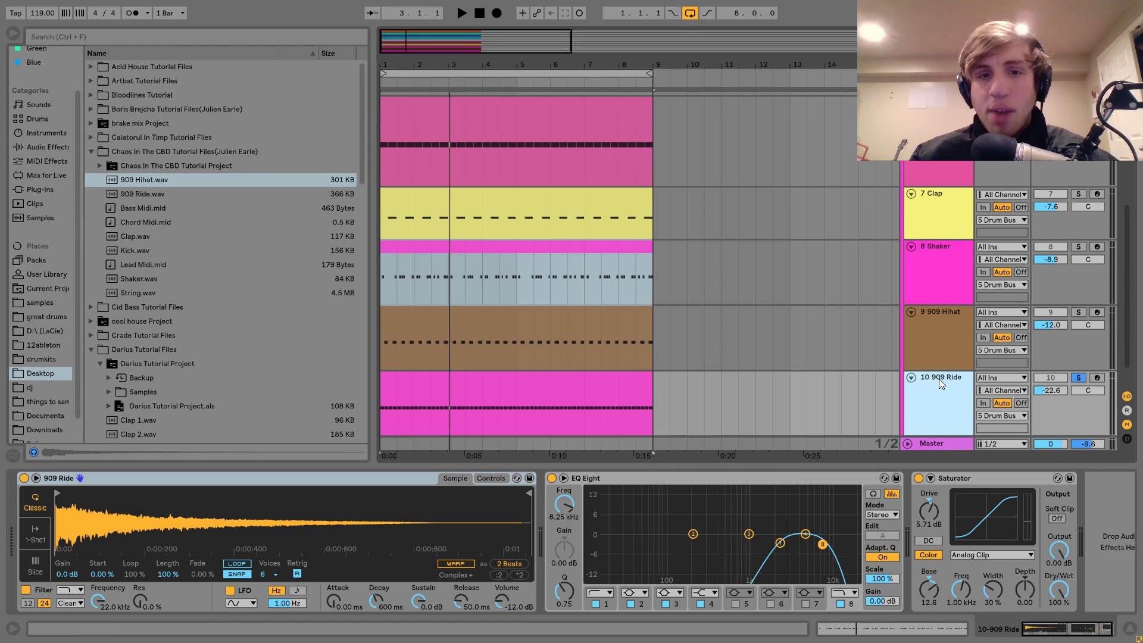
{"action": "key", "text": "space"}
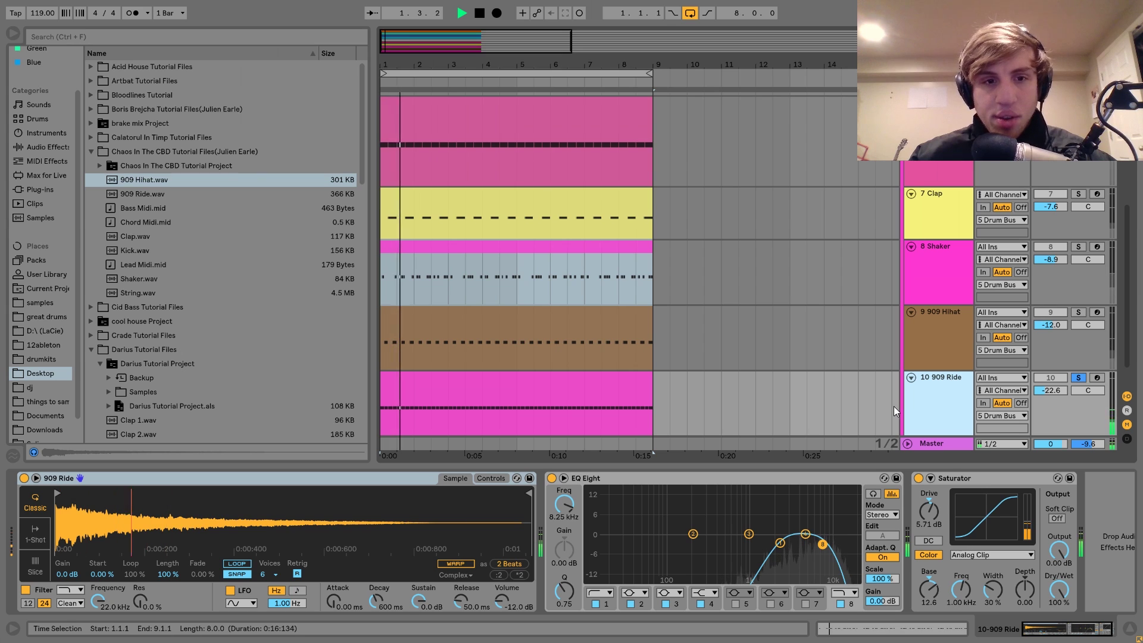
{"action": "key", "text": "space"}
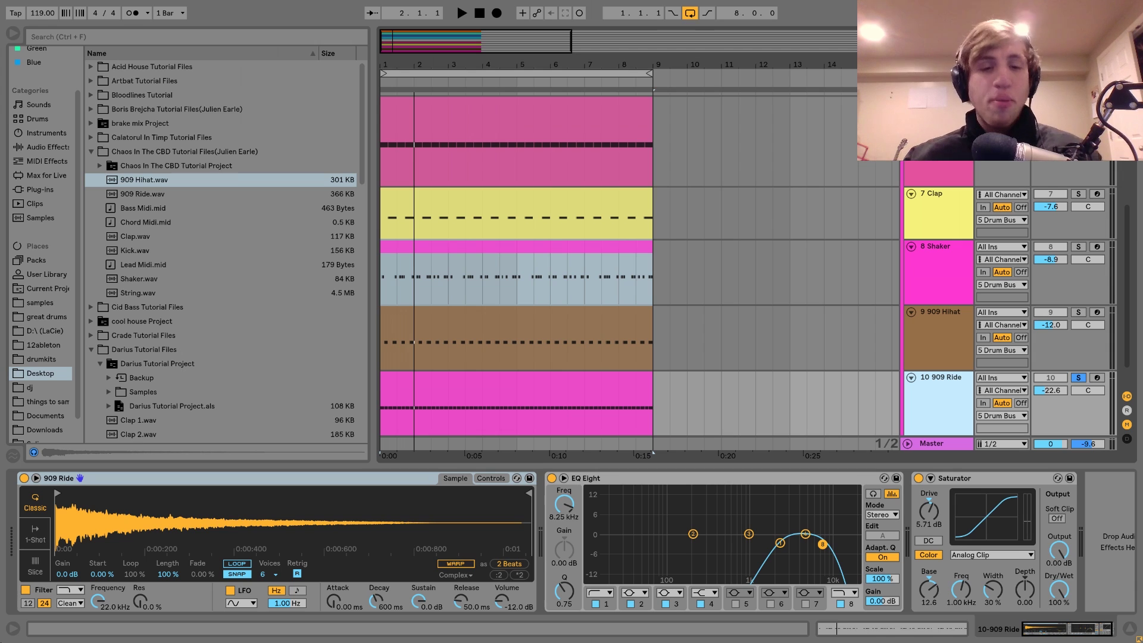
Locate the 909 Ride.wav sample and audition the ride while examining its EQ Eight and Saturator effects
{"action": "scroll", "coordinate": [703, 501], "scroll_direction": "right", "scroll_amount": 1}
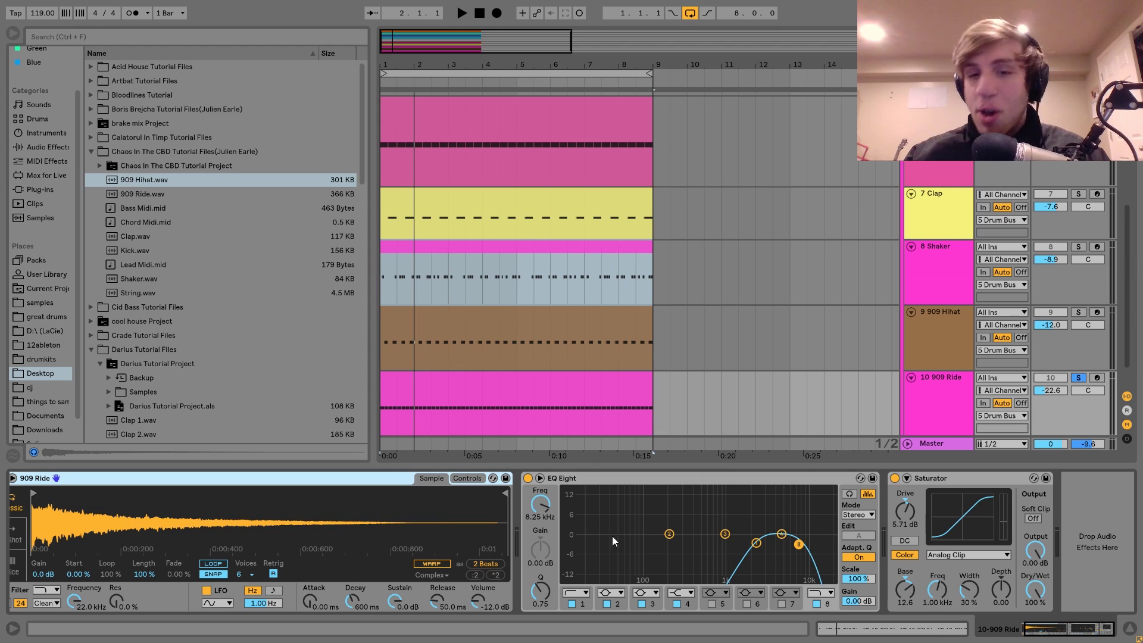
{"action": "left_click", "coordinate": [131, 194]}
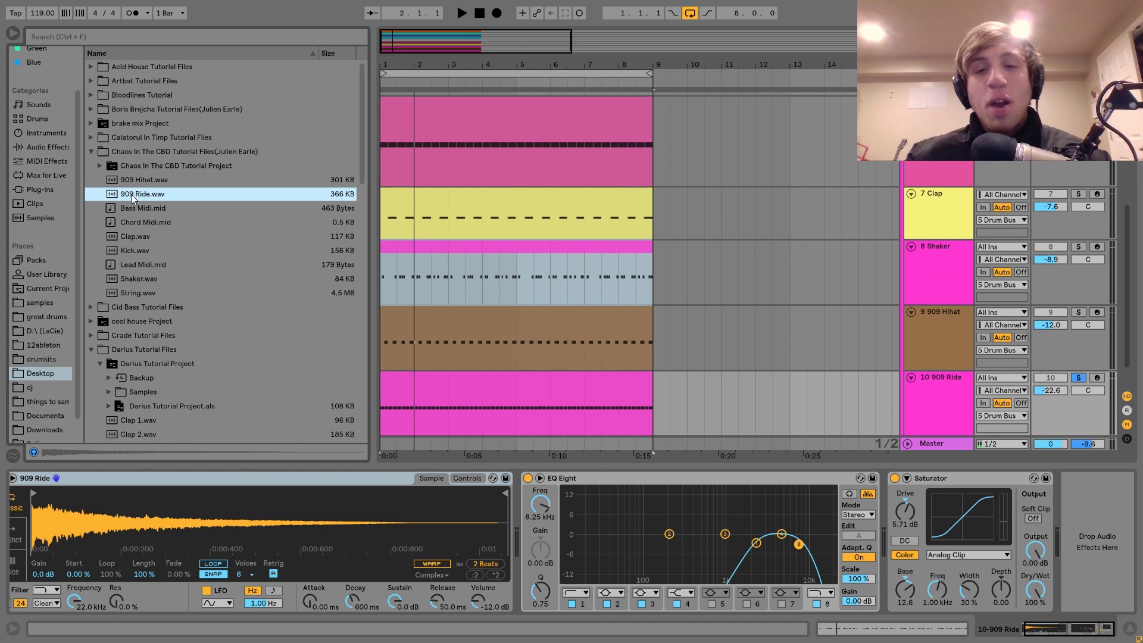
{"action": "key", "text": "space"}
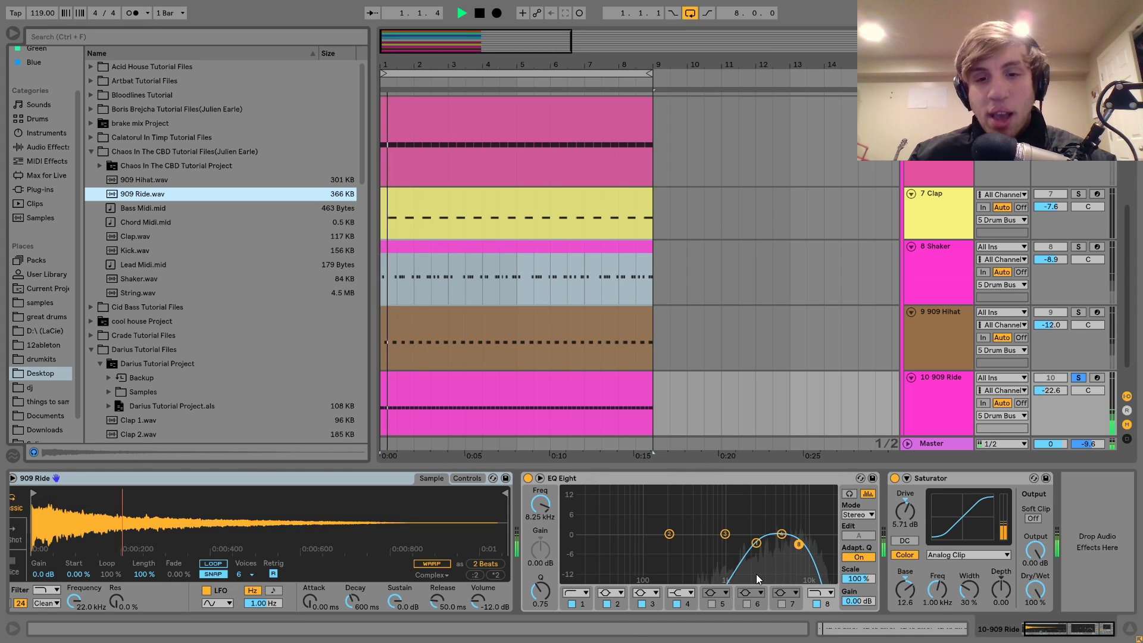
{"action": "key", "text": "space"}
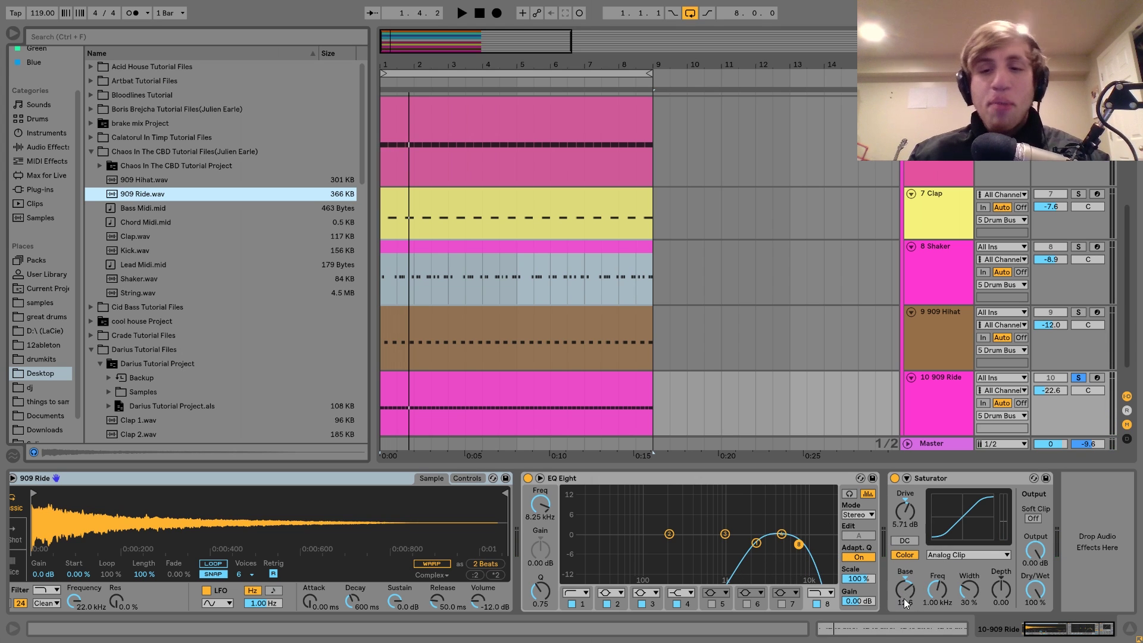
{"action": "key", "text": "space"}
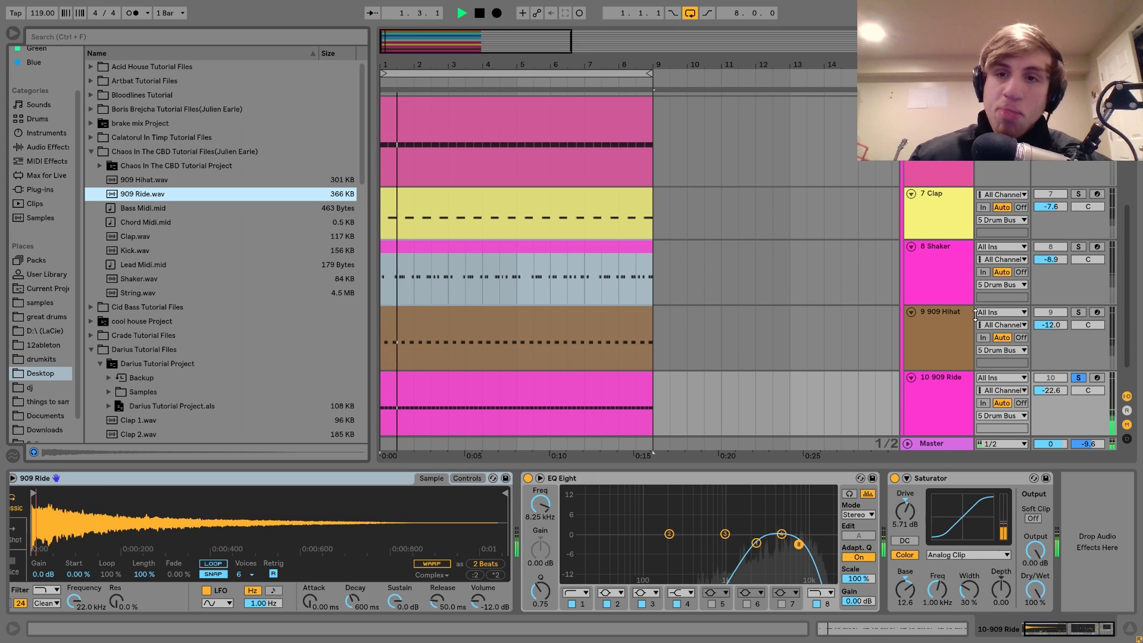
Stop playback, show the Drum Bus group's effect chain, and solo the group instead of the 909 Ride
{"action": "scroll", "coordinate": [977, 317], "scroll_direction": "up", "scroll_amount": 5}
{"action": "scroll", "coordinate": [975, 315], "scroll_direction": "up", "scroll_amount": 1}
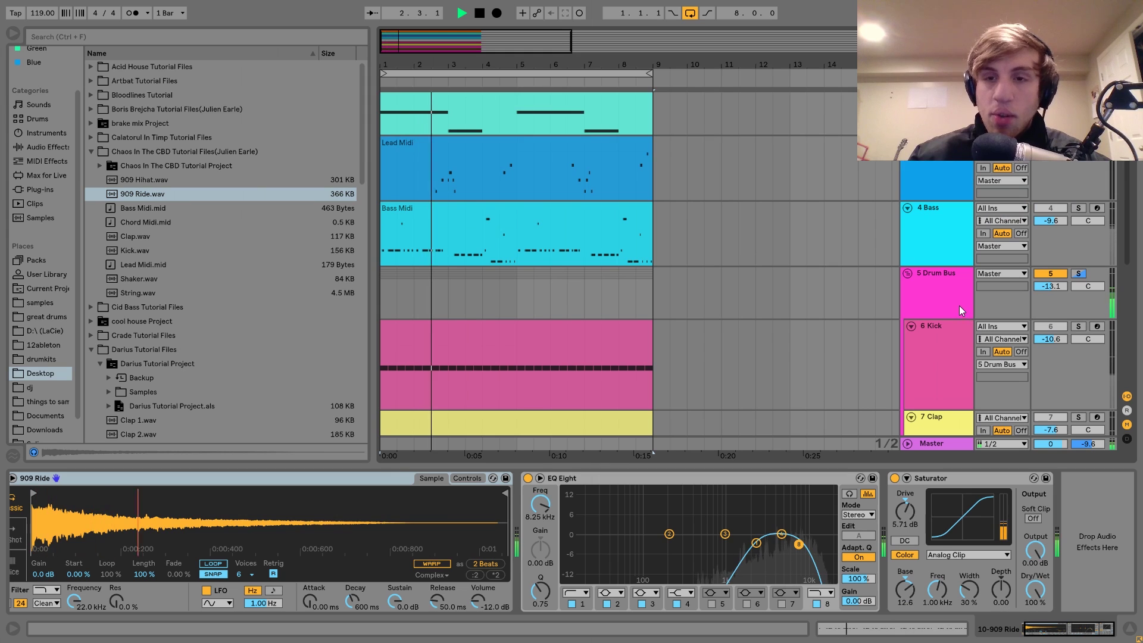
{"action": "key", "text": "space"}
{"action": "left_click", "coordinate": [954, 302]}
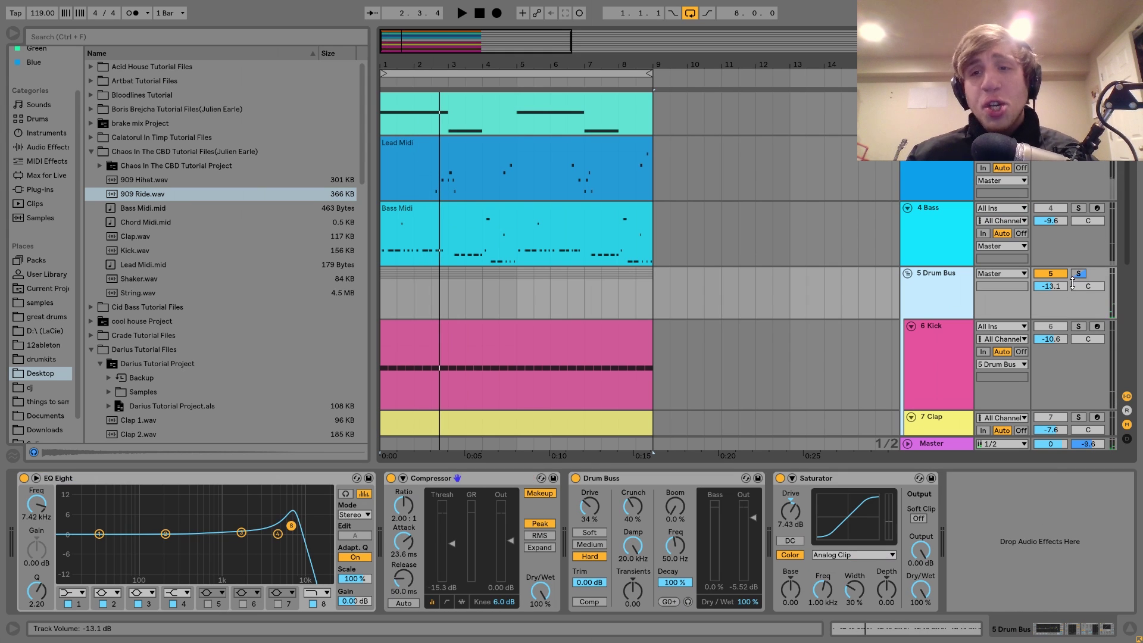
{"action": "left_click", "coordinate": [1079, 273]}
Bypass the Drum Bus group's Saturator, Drum Buss, Compressor and EQ Eight, and audition the dry drums
{"action": "left_click", "coordinate": [780, 478]}
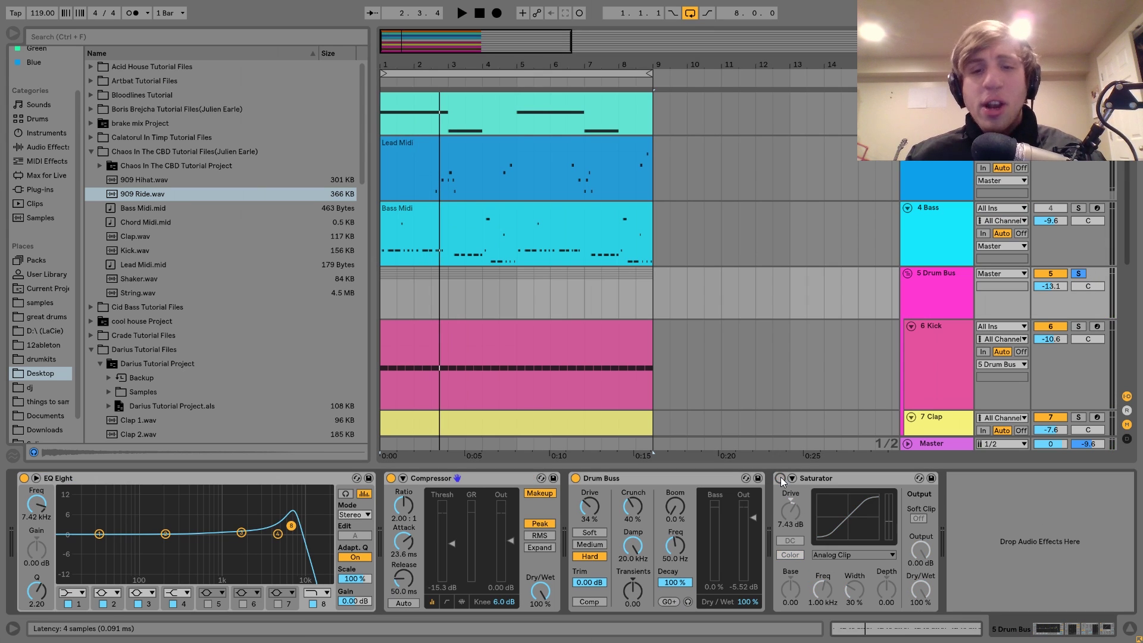
{"action": "left_click", "coordinate": [575, 478]}
{"action": "left_click", "coordinate": [391, 478]}
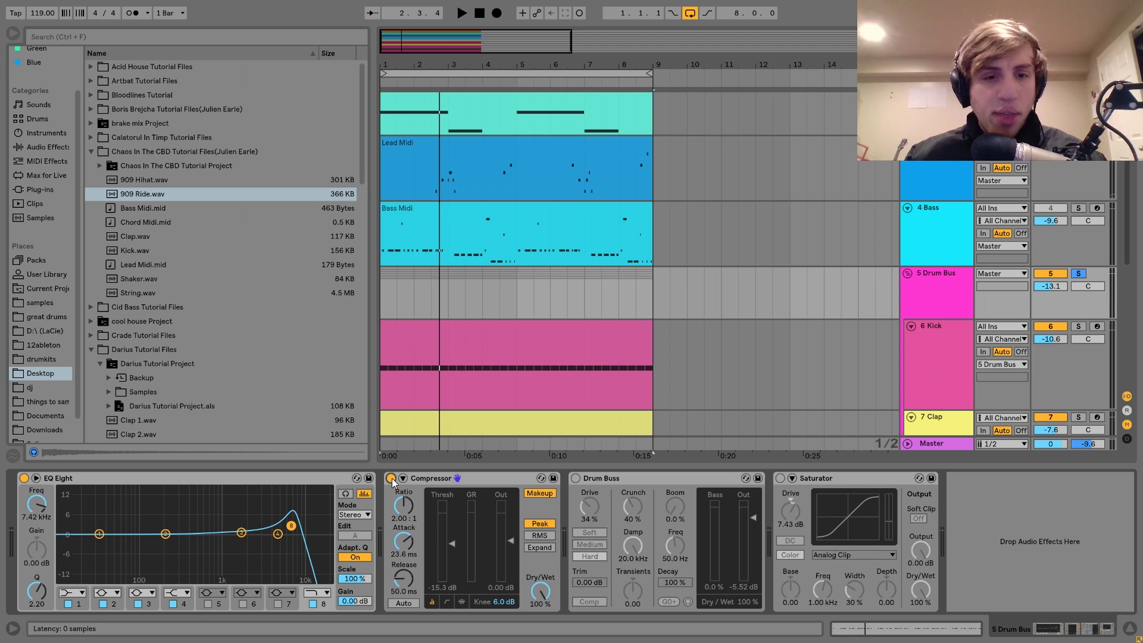
{"action": "left_click", "coordinate": [23, 478]}
{"action": "key", "text": "space"}
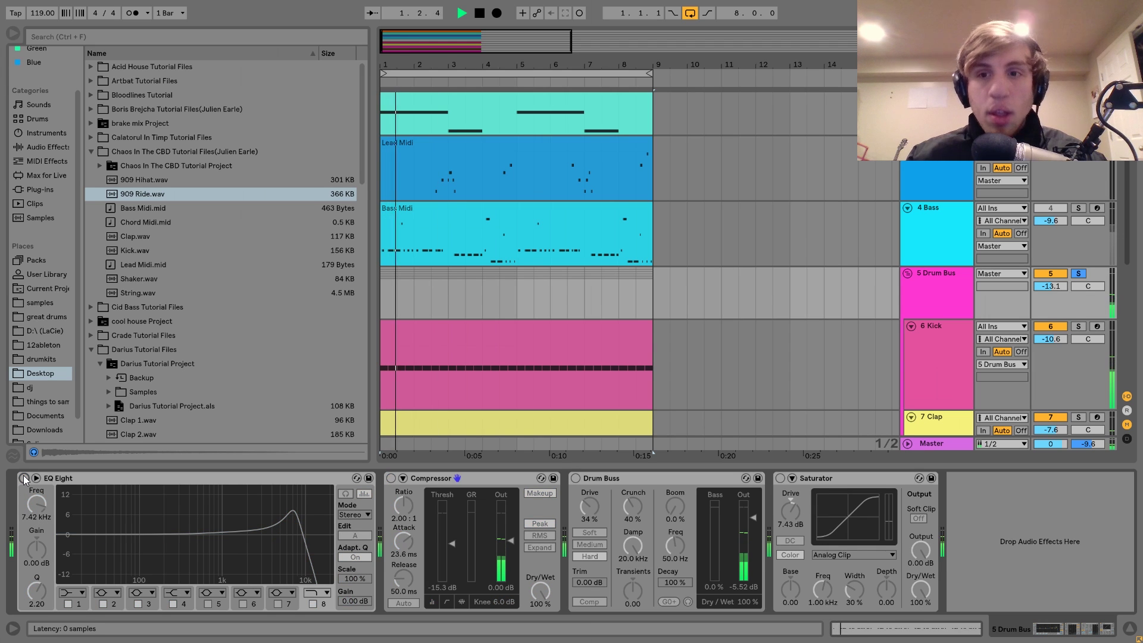
{"action": "key", "text": "space"}
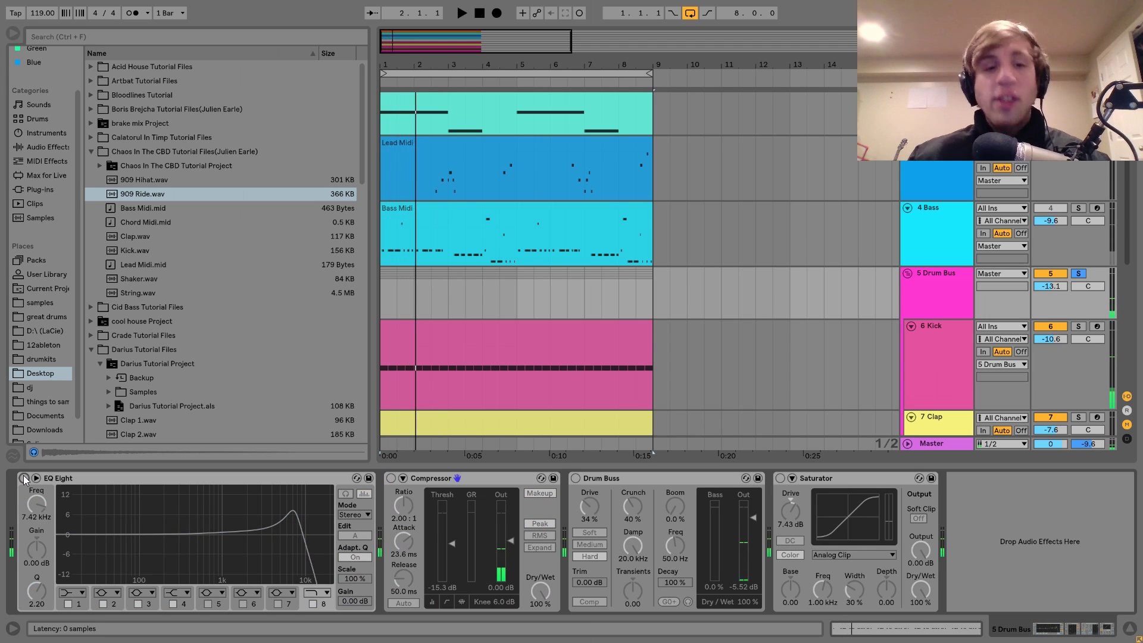
Re-enable the EQ Eight on the Drum Bus group and audition the drums through it
{"action": "left_click", "coordinate": [23, 477]}
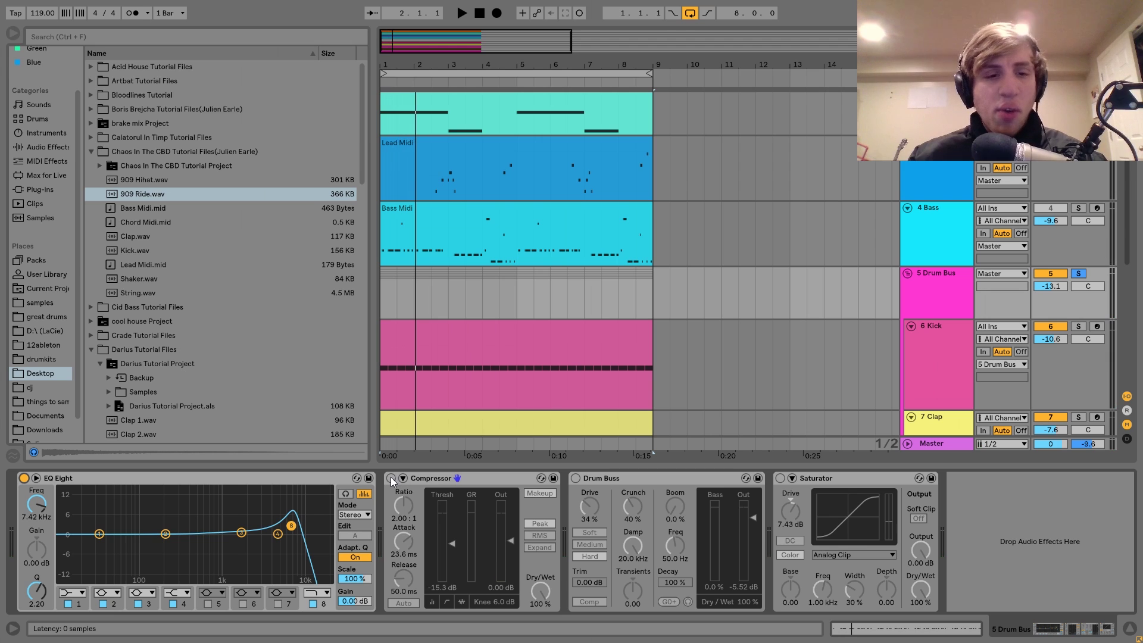
{"action": "key", "text": "space"}
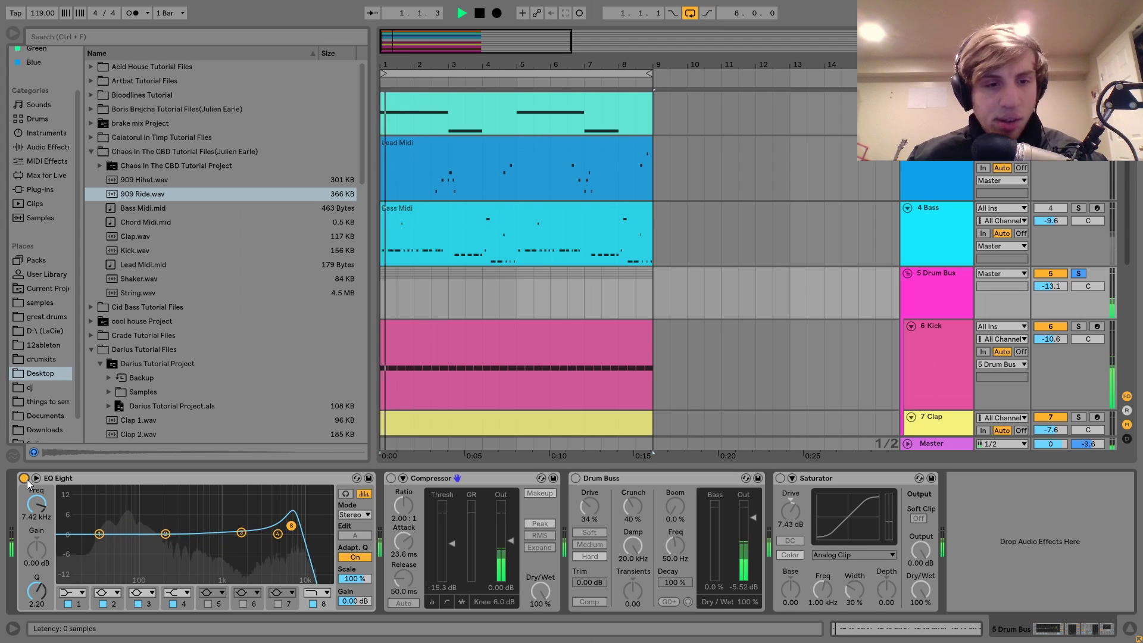
{"action": "key", "text": "space"}
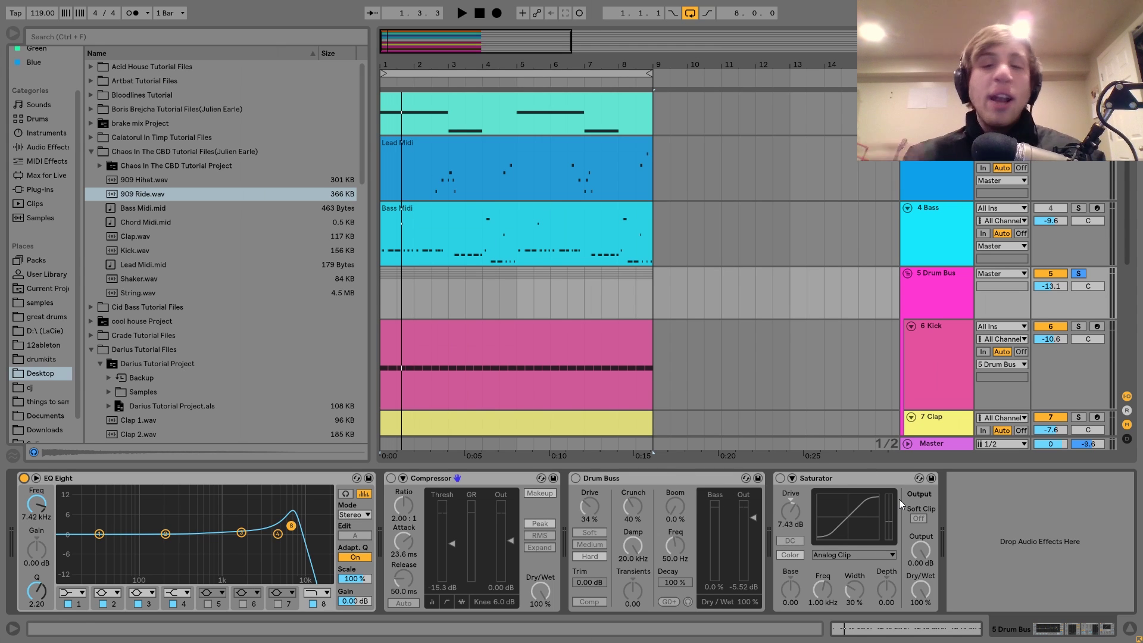
{"action": "key", "text": "space"}
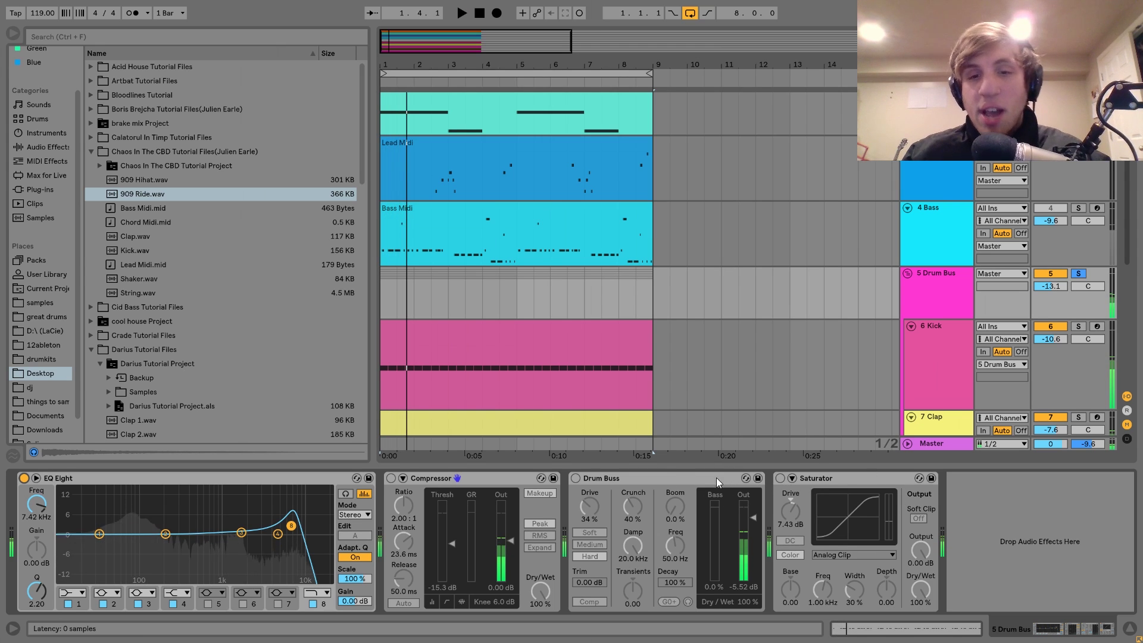
{"action": "key", "text": "space"}
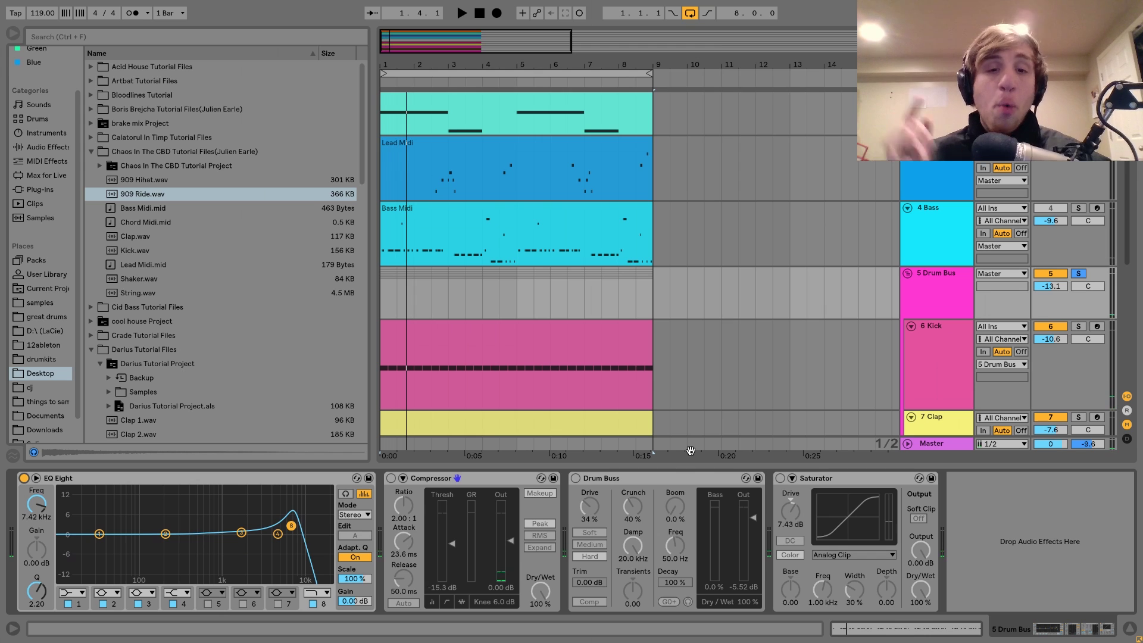
Re-enable the Compressor on the Drum Bus group and audition the drums while examining its threshold and attack
{"action": "left_click", "coordinate": [390, 479]}
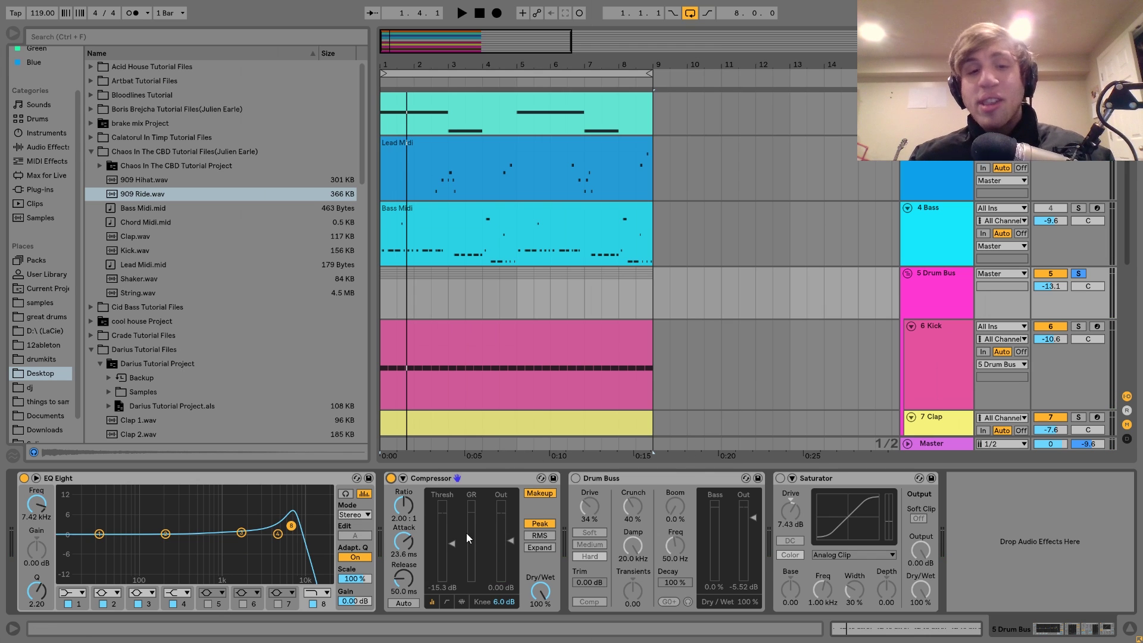
{"action": "key", "text": "space"}
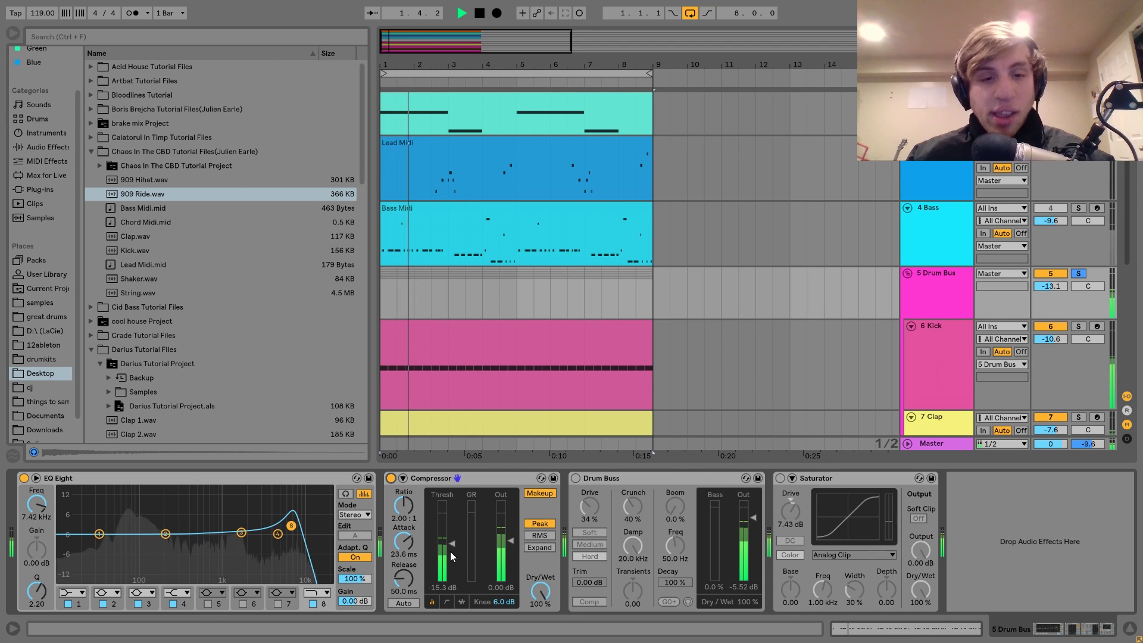
{"action": "key", "text": "space"}
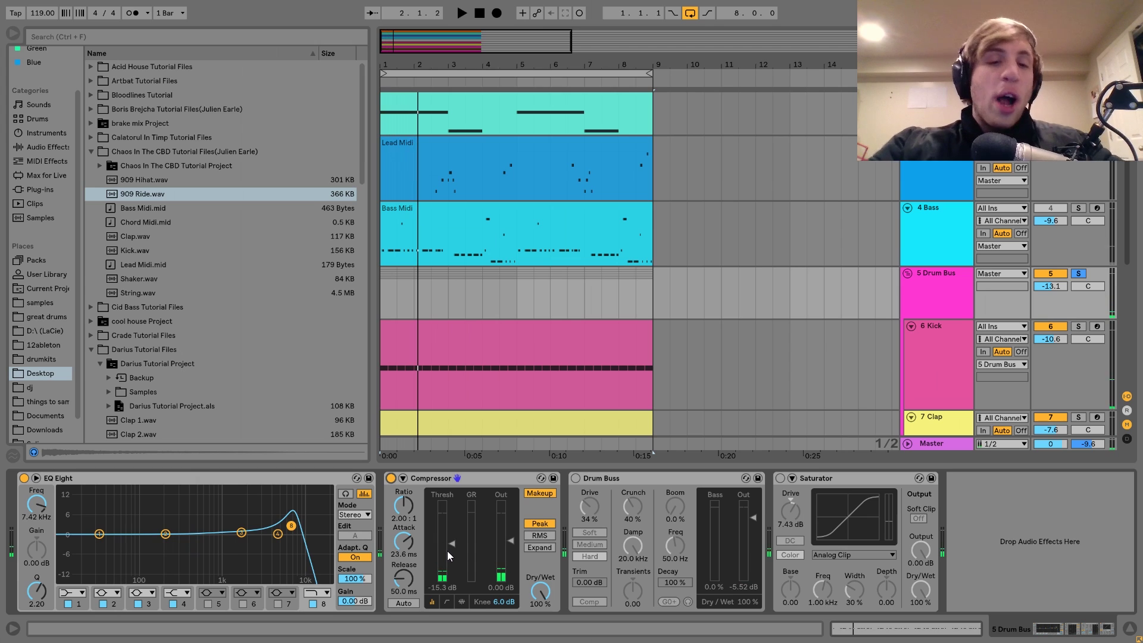
{"action": "key", "text": "space"}
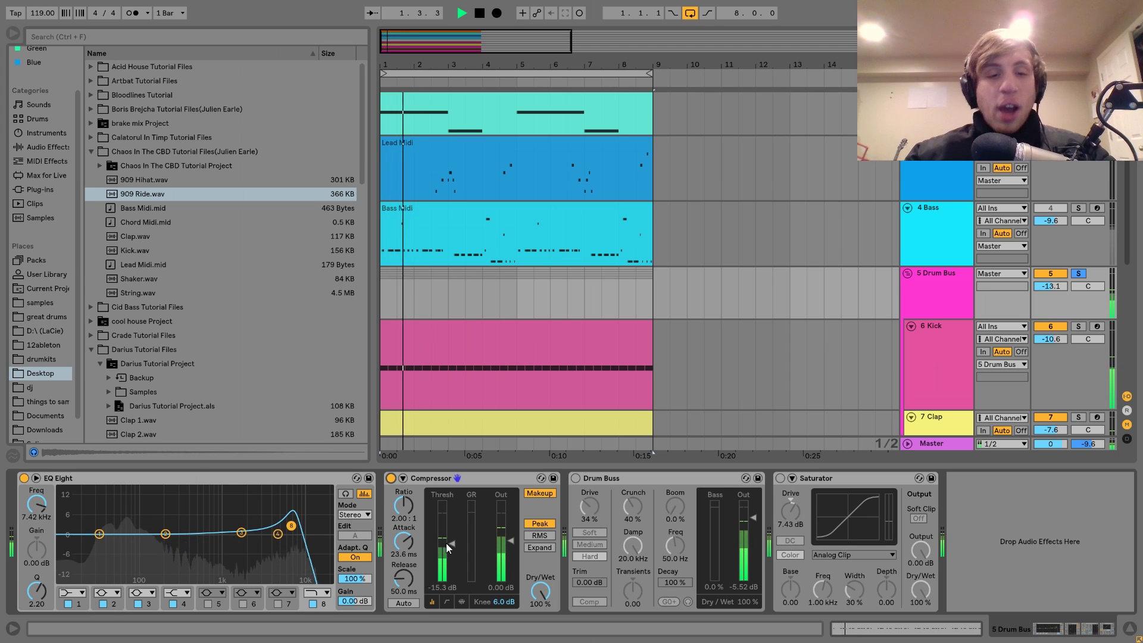
{"action": "key", "text": "space"}
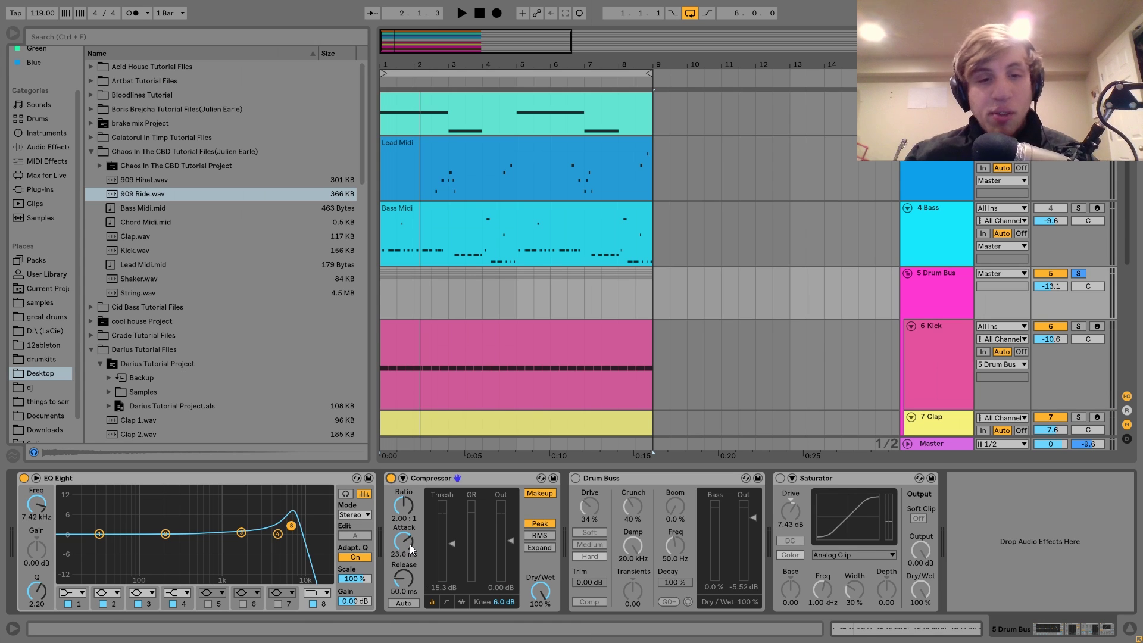
Re-enable the Drum Buss effect and play the drums, comparing them with the EQ Eight off and on
{"action": "left_click", "coordinate": [575, 479]}
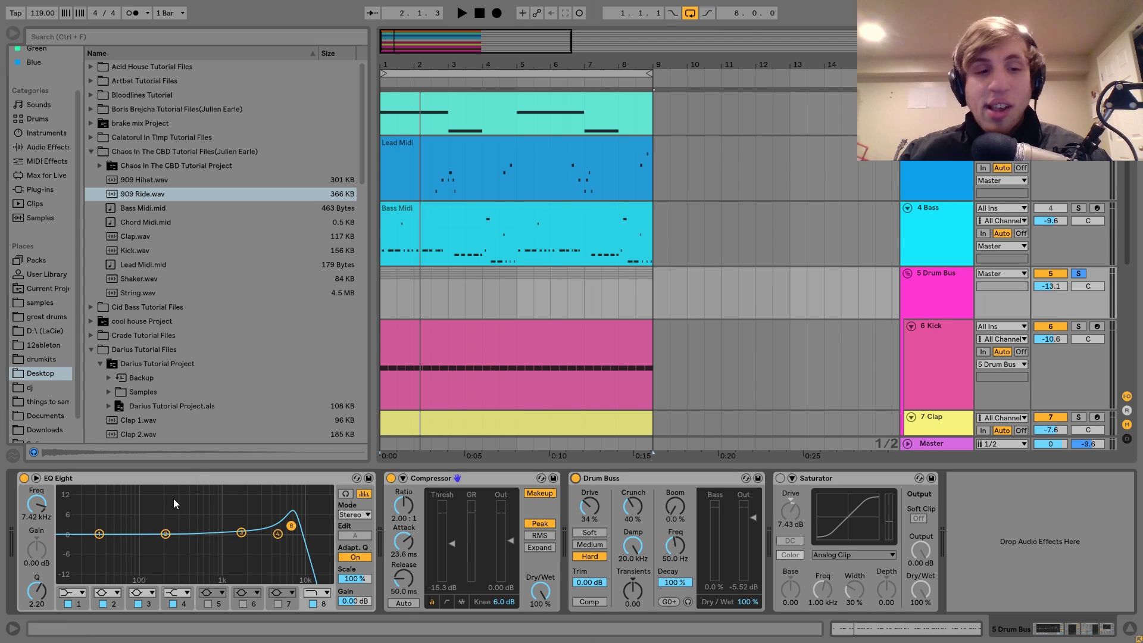
{"action": "key", "text": "space"}
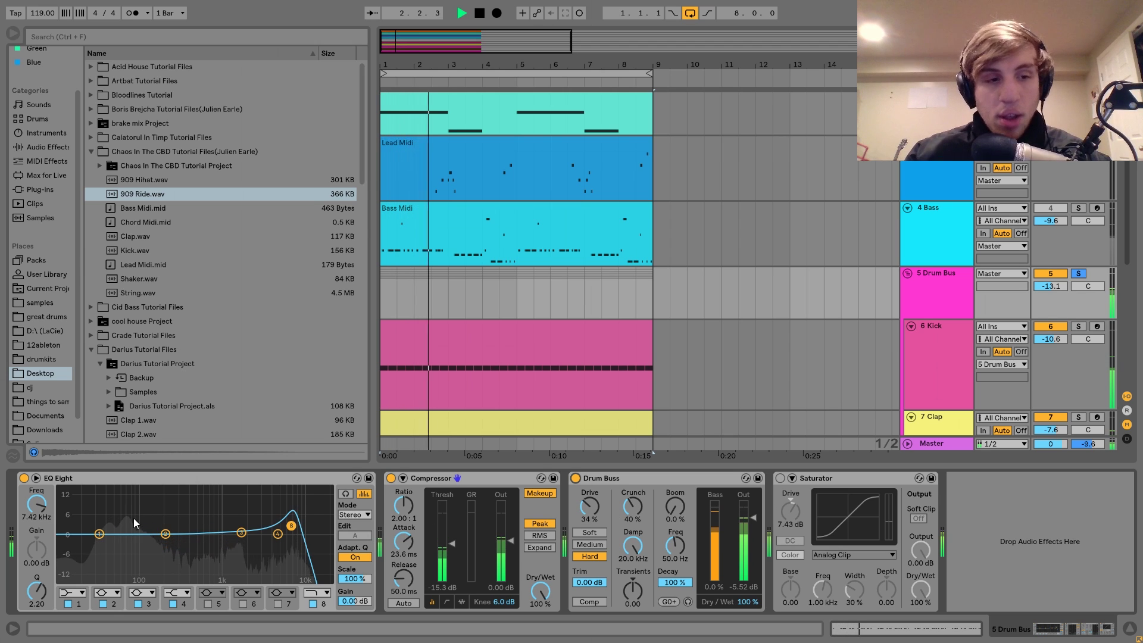
{"action": "left_click", "coordinate": [24, 478]}
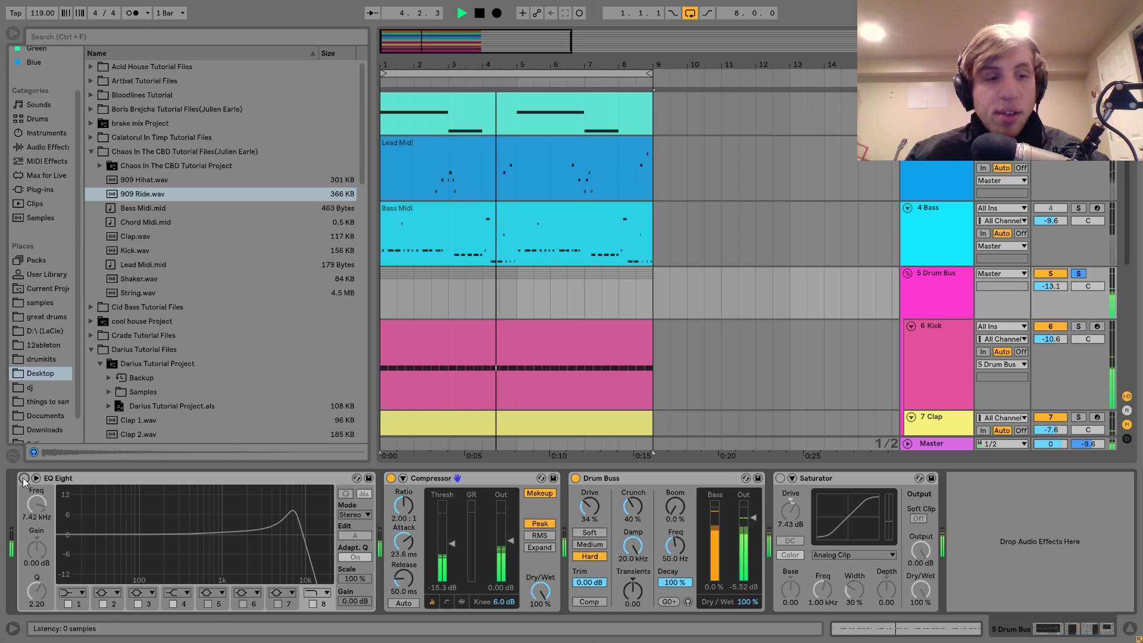
{"action": "left_click", "coordinate": [24, 478]}
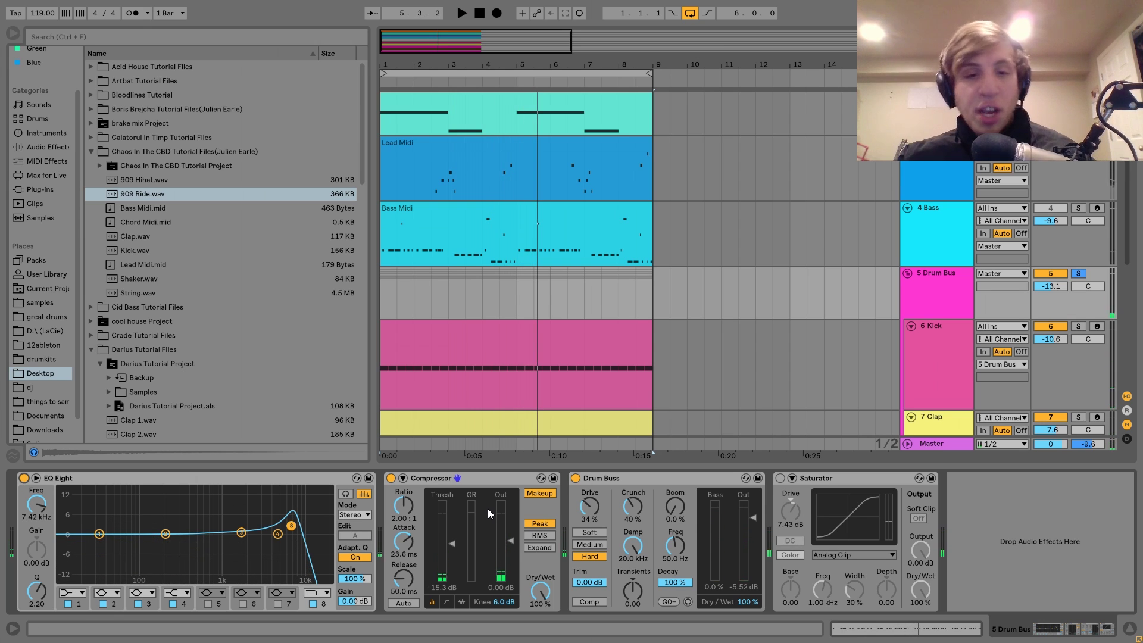
Re-enable the Saturator on the Drum Bus group and audition the drums through the full effect chain
{"action": "left_click", "coordinate": [780, 480]}
{"action": "key", "text": "space"}
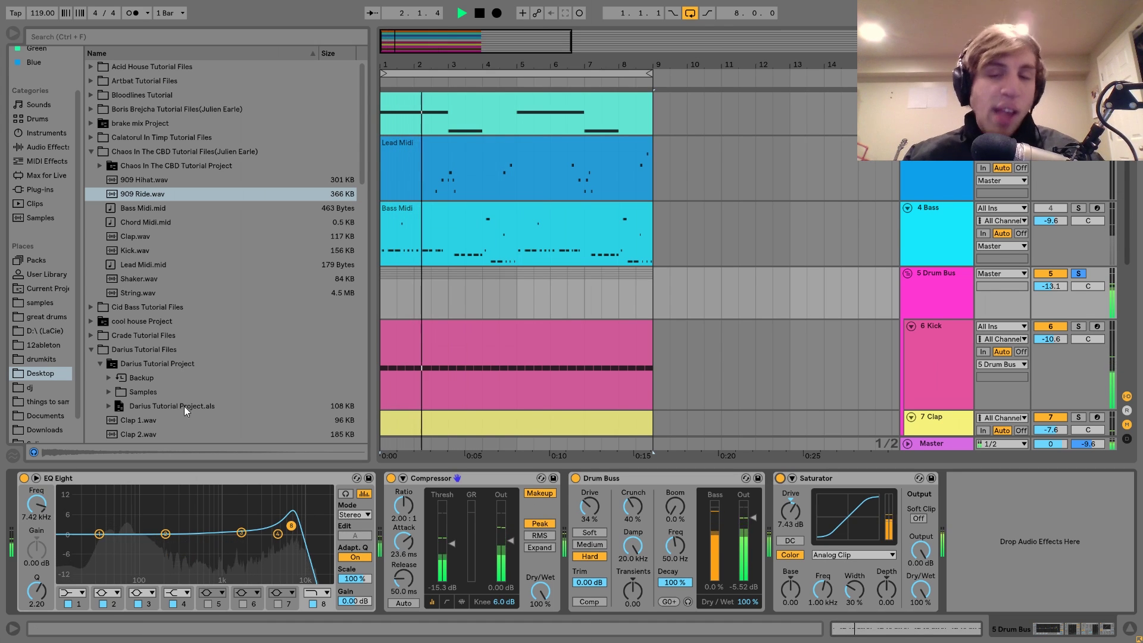
{"action": "scroll", "coordinate": [656, 361], "scroll_direction": "down", "scroll_amount": 1}
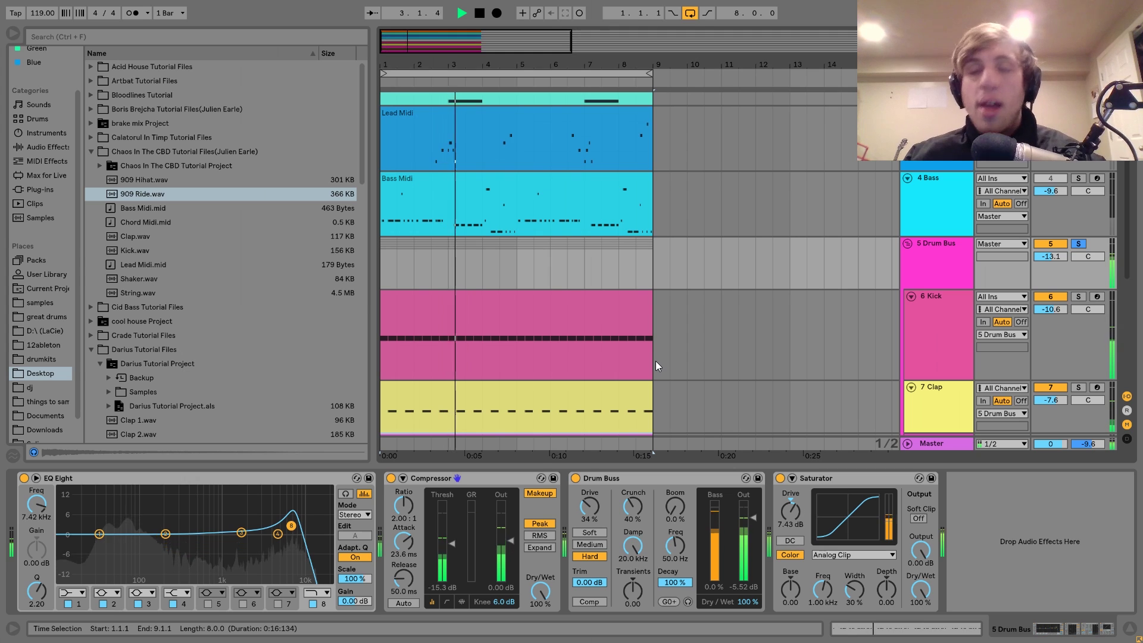
{"action": "key", "text": "space"}
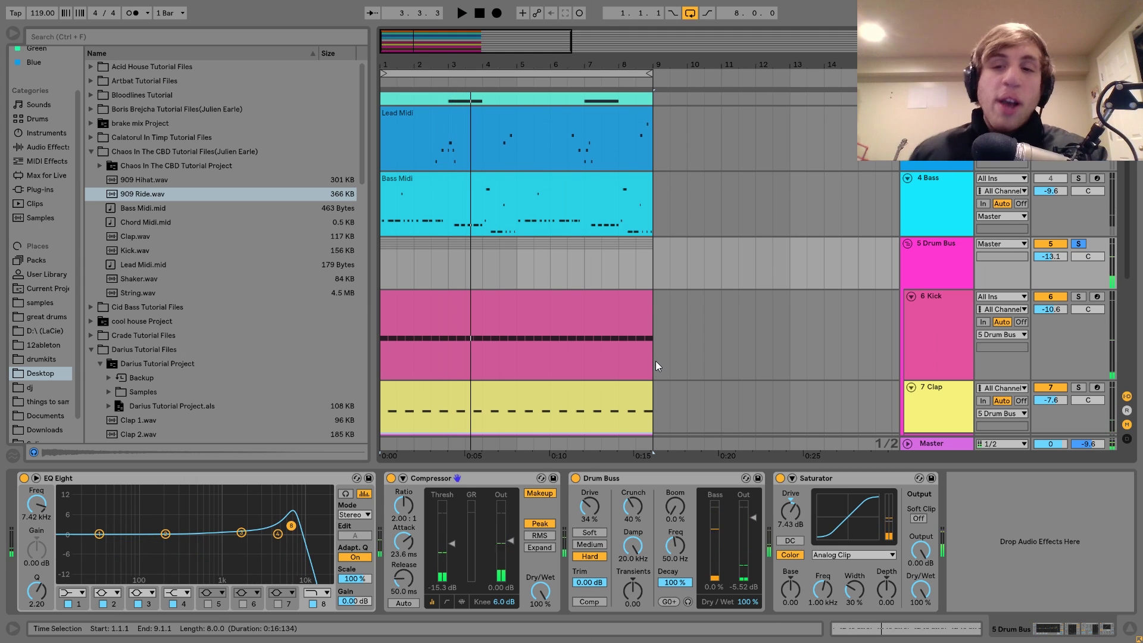
Compare the fully processed drums with the Drum Bus group's EQ Eight bypassed and then active during playback
{"action": "left_click", "coordinate": [24, 479]}
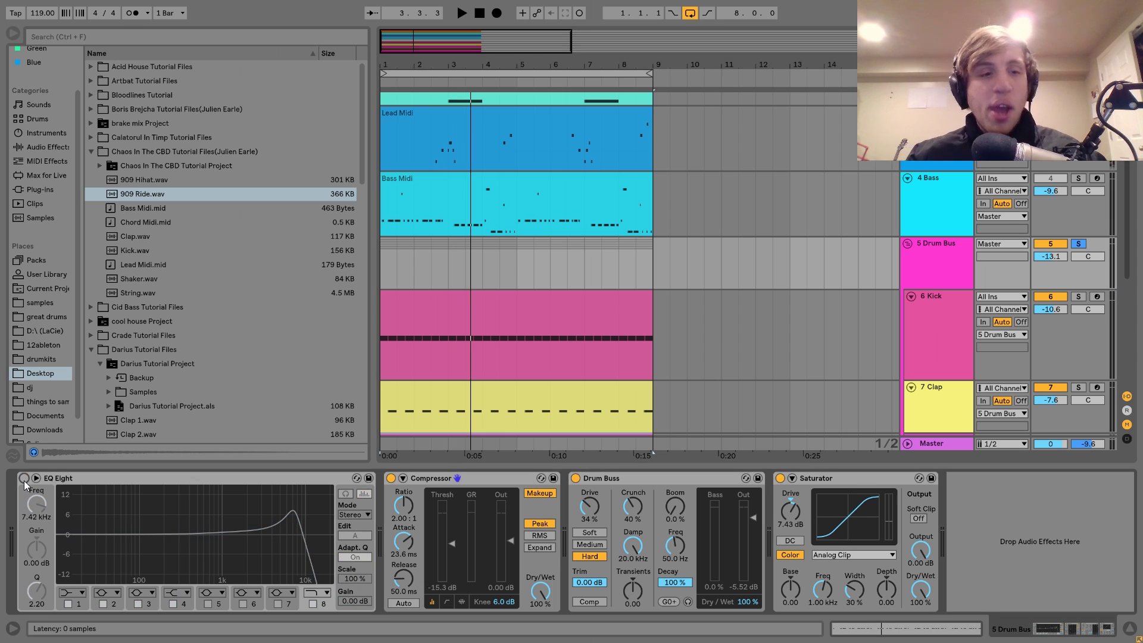
{"action": "key", "text": "space"}
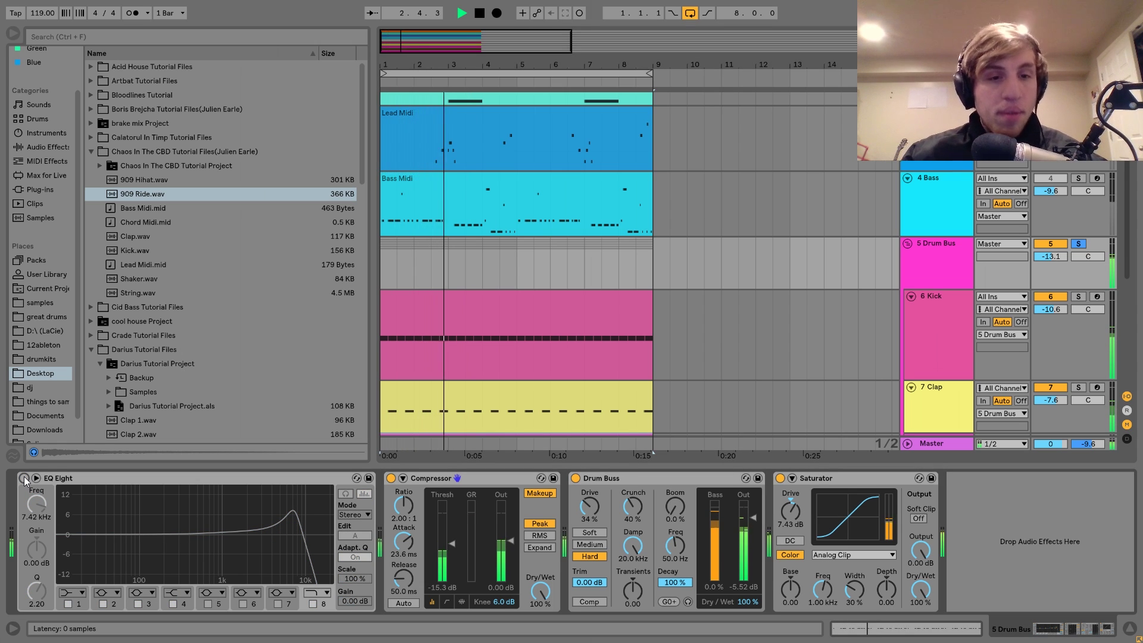
{"action": "left_click", "coordinate": [24, 478]}
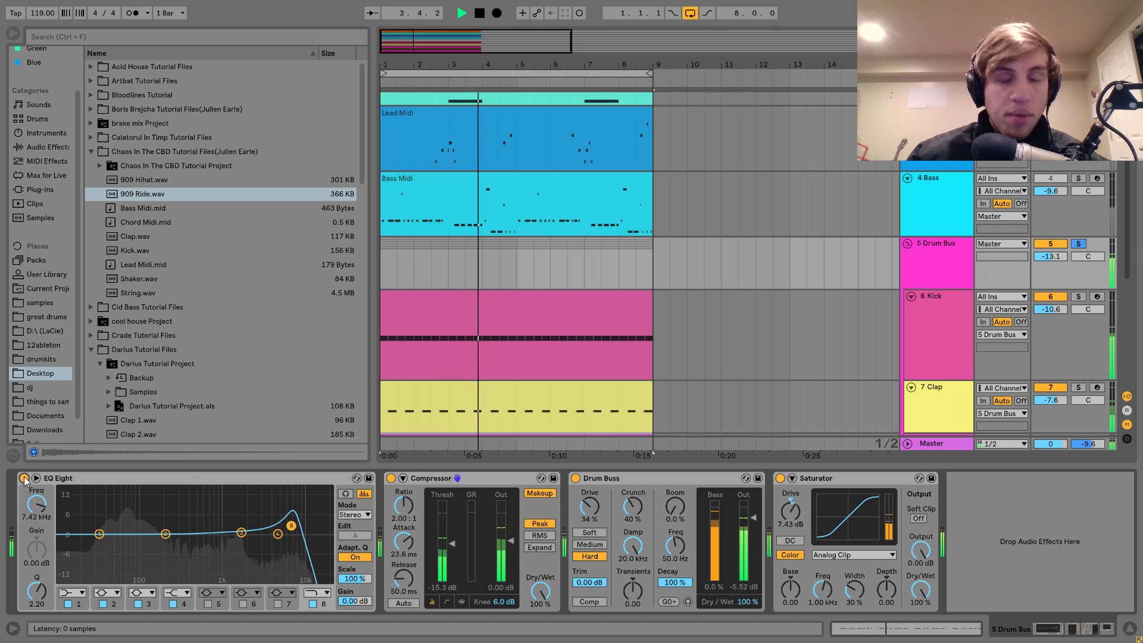
{"action": "key", "text": "space"}
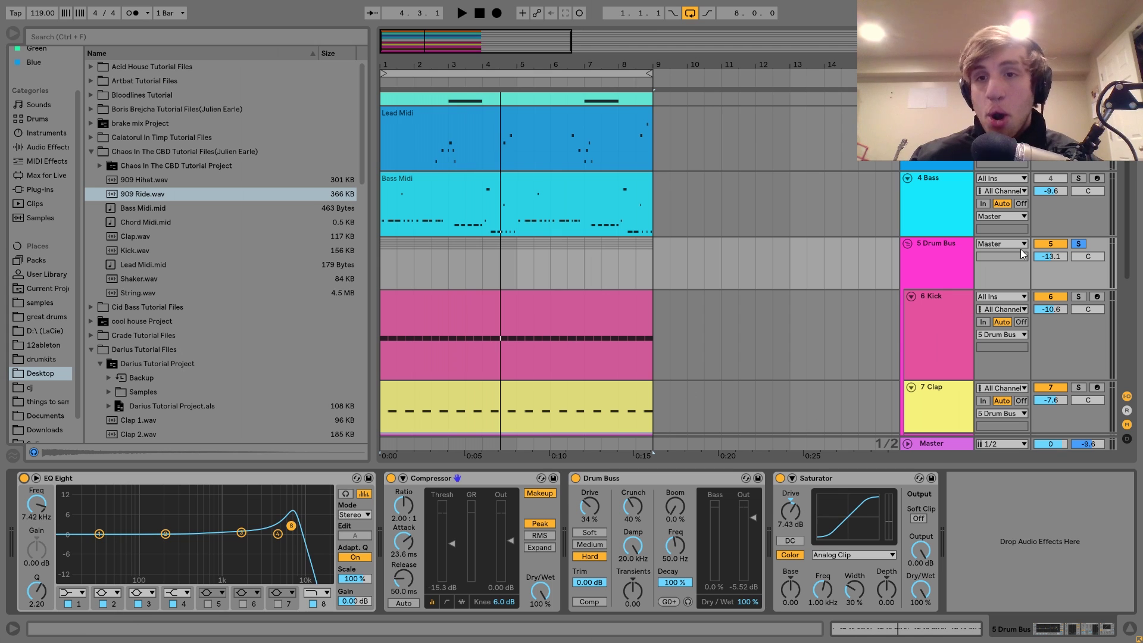
Unsolo the Drum Bus group and select the Kick track to show its sampler
{"action": "left_click", "coordinate": [1079, 242]}
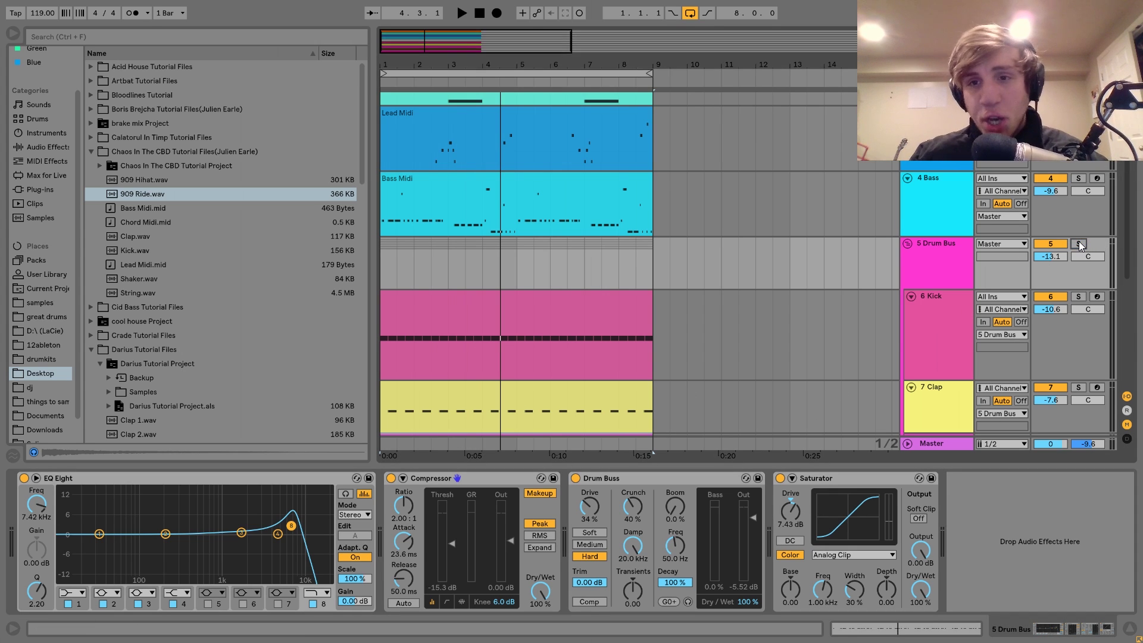
{"action": "left_click", "coordinate": [939, 329]}
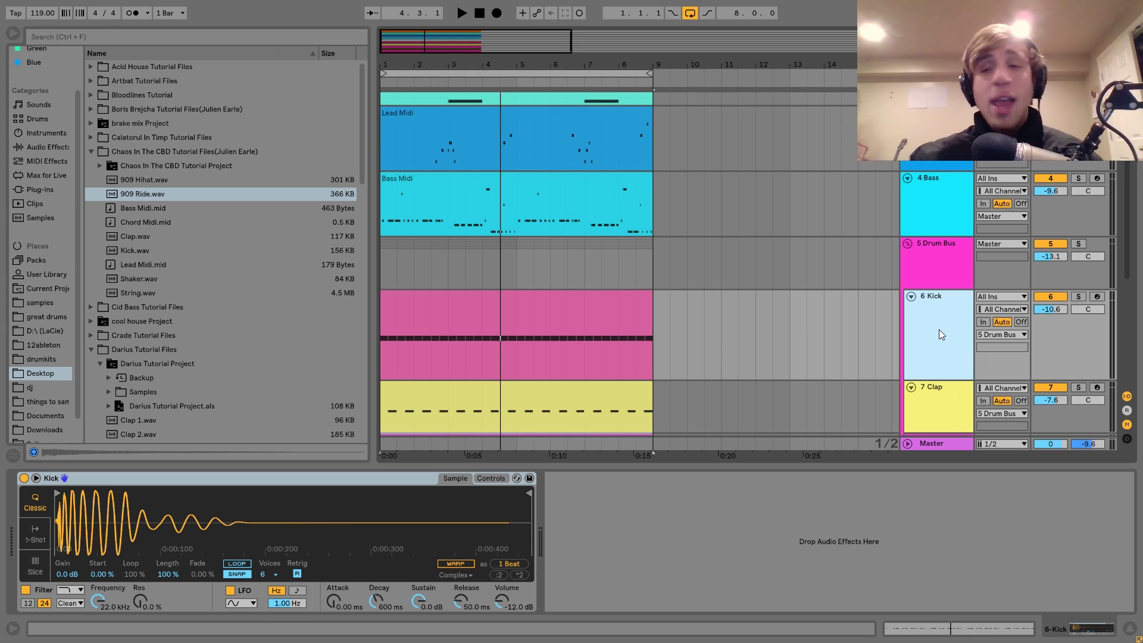